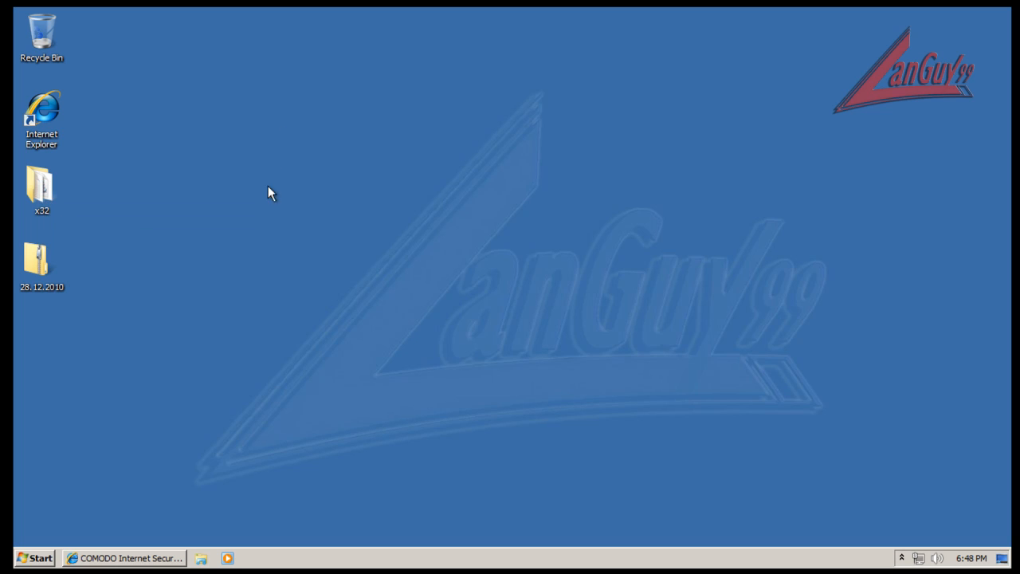
Bring up the COMODO Internet Security 5.3.174622.1216 release announcement and examine its What's new list in a wider browser window
{"action": "left_click", "coordinate": [157, 556]}
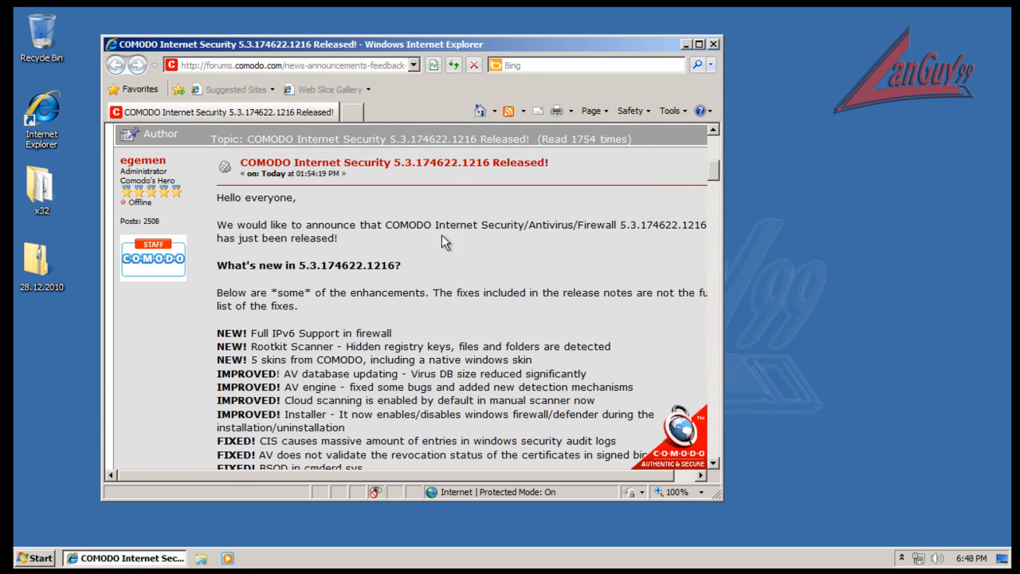
{"action": "left_click_drag", "start_coordinate": [720, 198], "coordinate": [901, 192]}
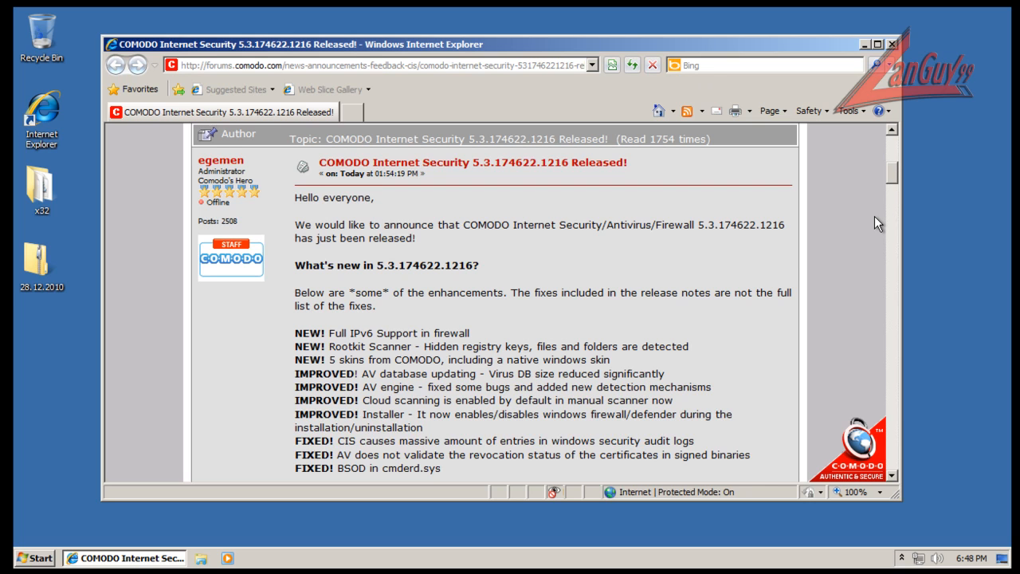
{"action": "scroll", "coordinate": [875, 216], "scroll_direction": "down", "scroll_amount": 3}
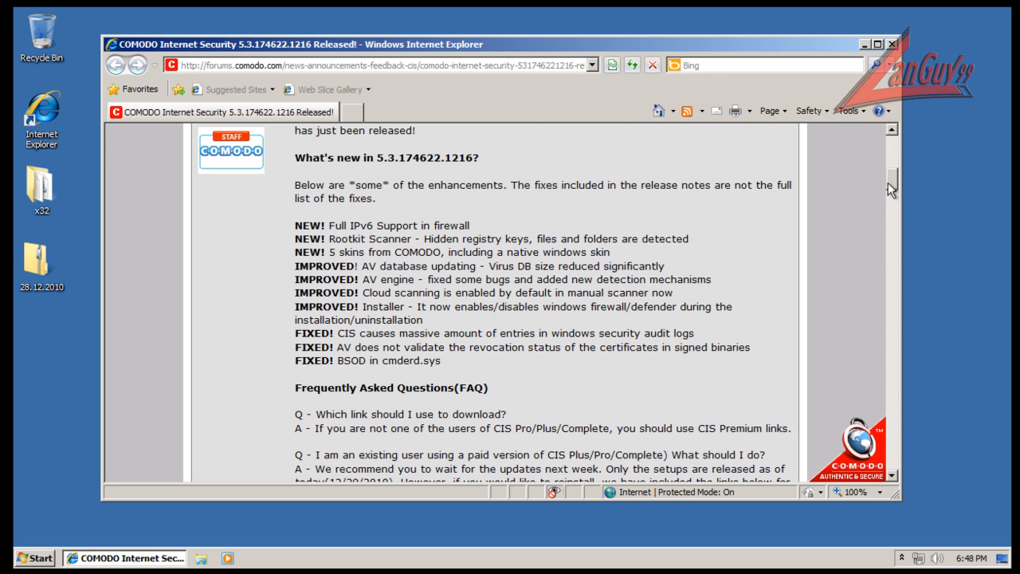
{"action": "scroll", "coordinate": [891, 183], "scroll_direction": "up", "scroll_amount": 1}
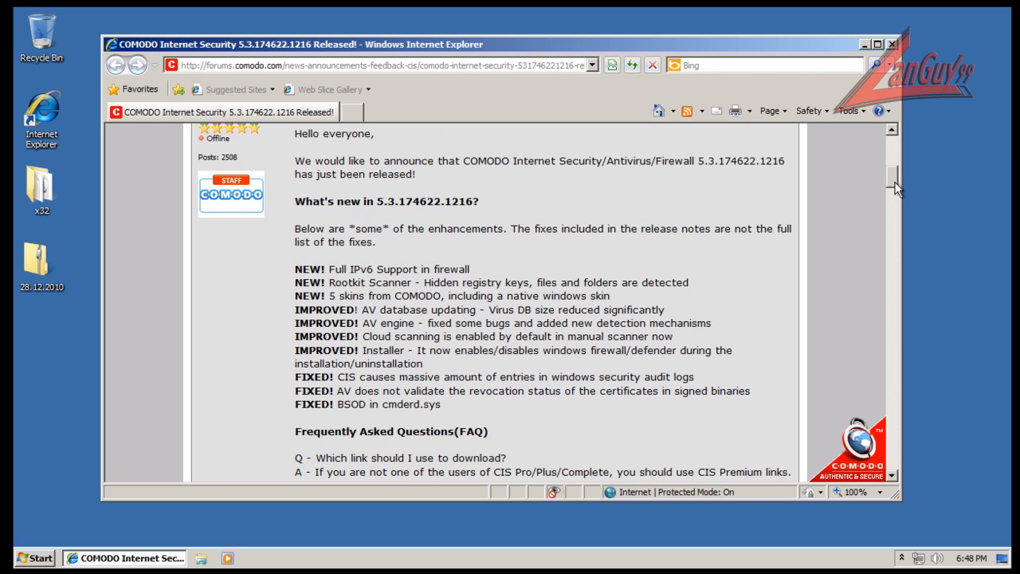
{"action": "scroll", "coordinate": [895, 185], "scroll_direction": "up", "scroll_amount": 2}
{"action": "scroll", "coordinate": [894, 185], "scroll_direction": "down", "scroll_amount": 2}
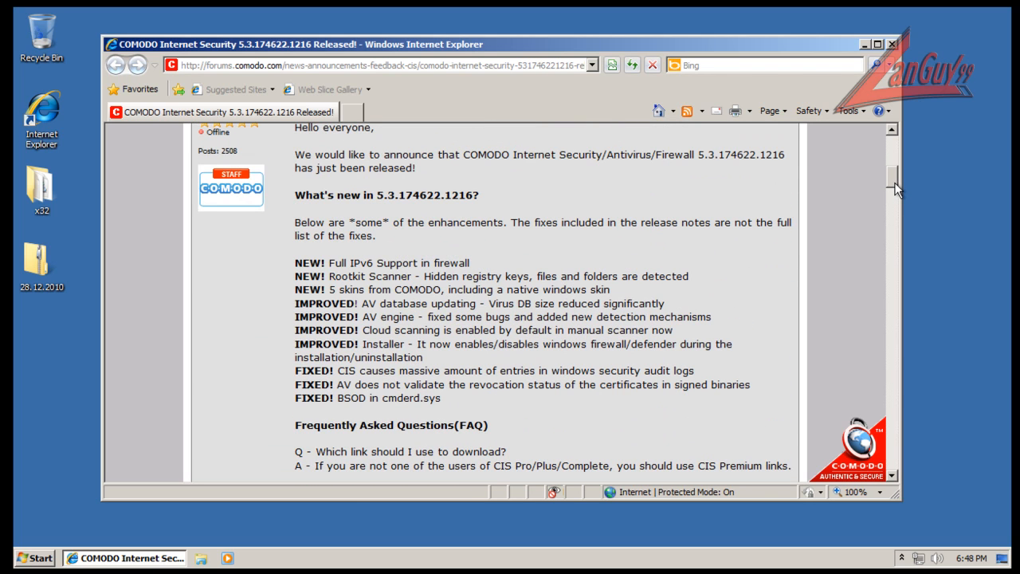
{"action": "scroll", "coordinate": [507, 208], "scroll_direction": "down", "scroll_amount": 2}
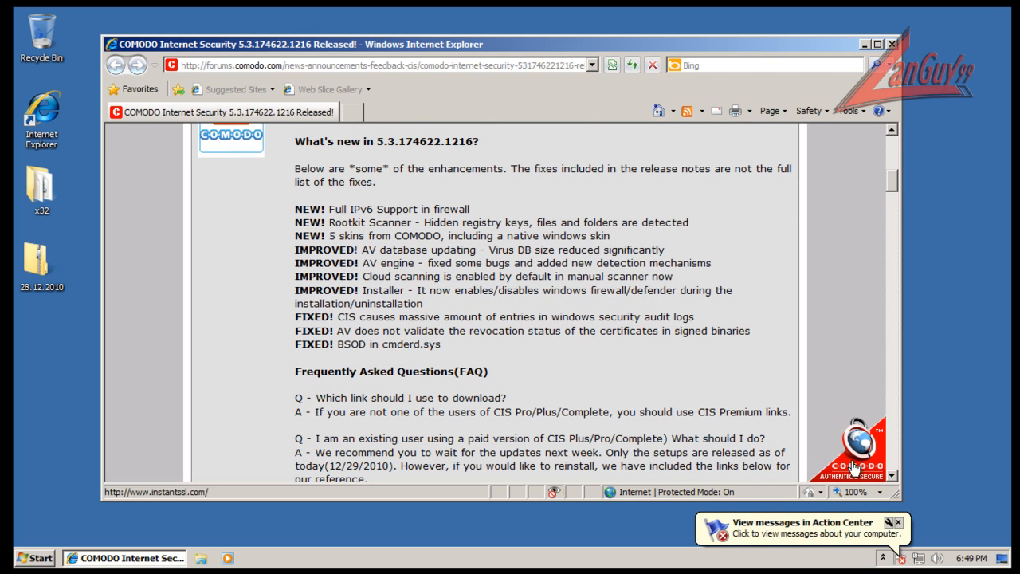
{"action": "left_click", "coordinate": [898, 524]}
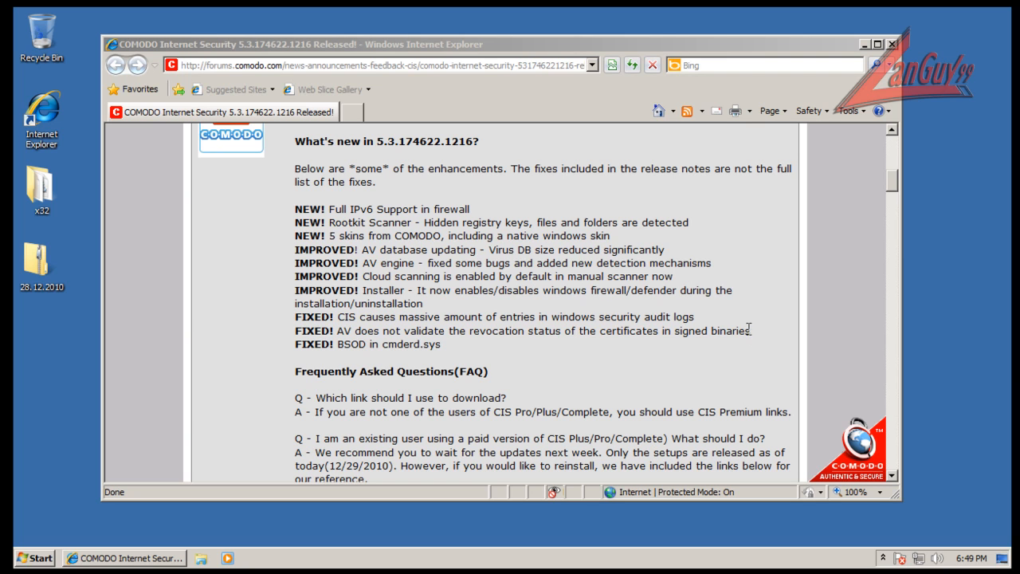
{"action": "left_click", "coordinate": [581, 300]}
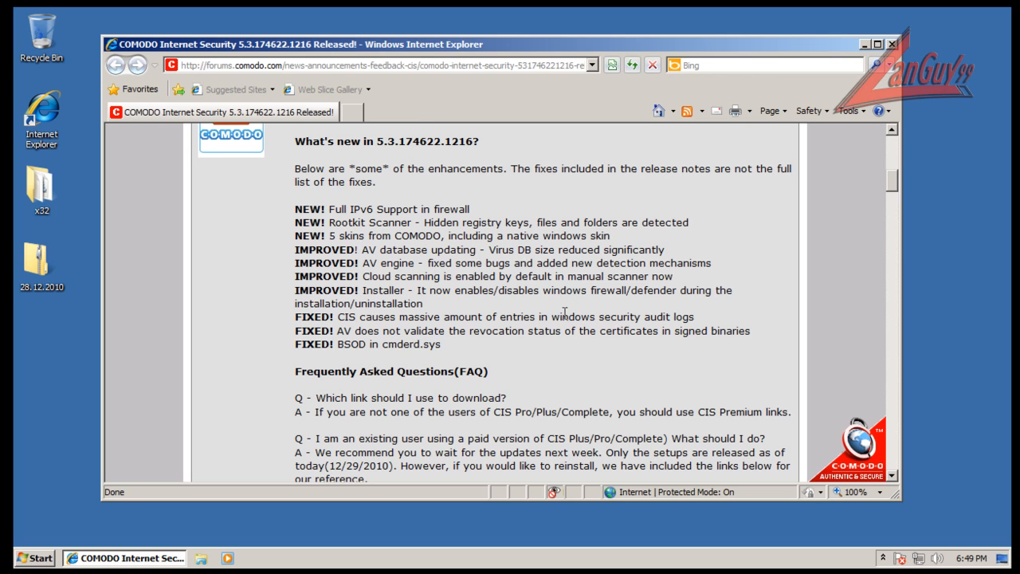
{"action": "scroll", "coordinate": [579, 281], "scroll_direction": "up", "scroll_amount": 3}
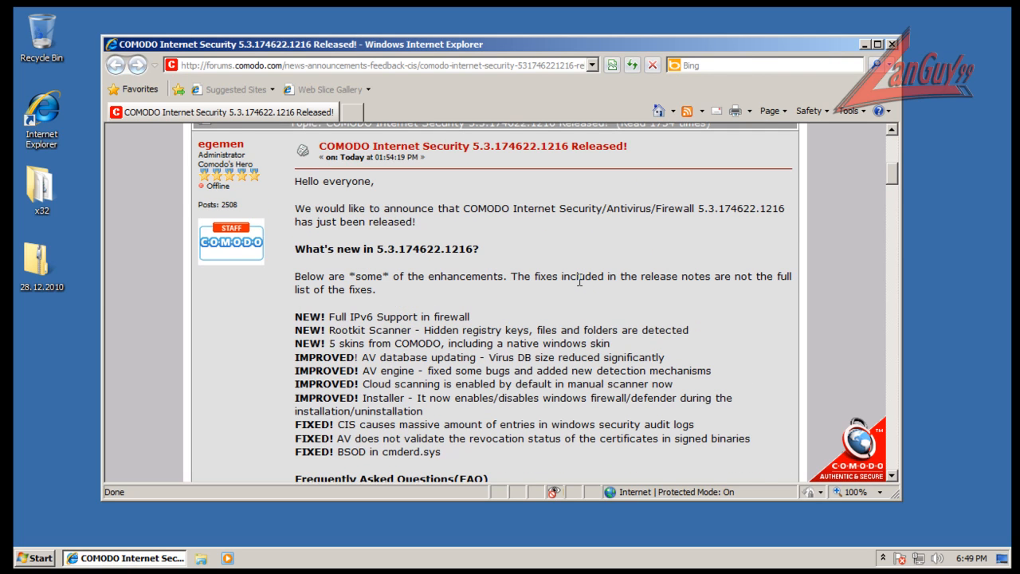
{"action": "scroll", "coordinate": [579, 281], "scroll_direction": "down", "scroll_amount": 2}
{"action": "scroll", "coordinate": [580, 279], "scroll_direction": "up", "scroll_amount": 2}
{"action": "scroll", "coordinate": [508, 243], "scroll_direction": "down", "scroll_amount": 2}
Read the Frequently Asked Questions about updating, reinstalling and DACS in the release announcement
{"action": "scroll", "coordinate": [508, 242], "scroll_direction": "down", "scroll_amount": 5}
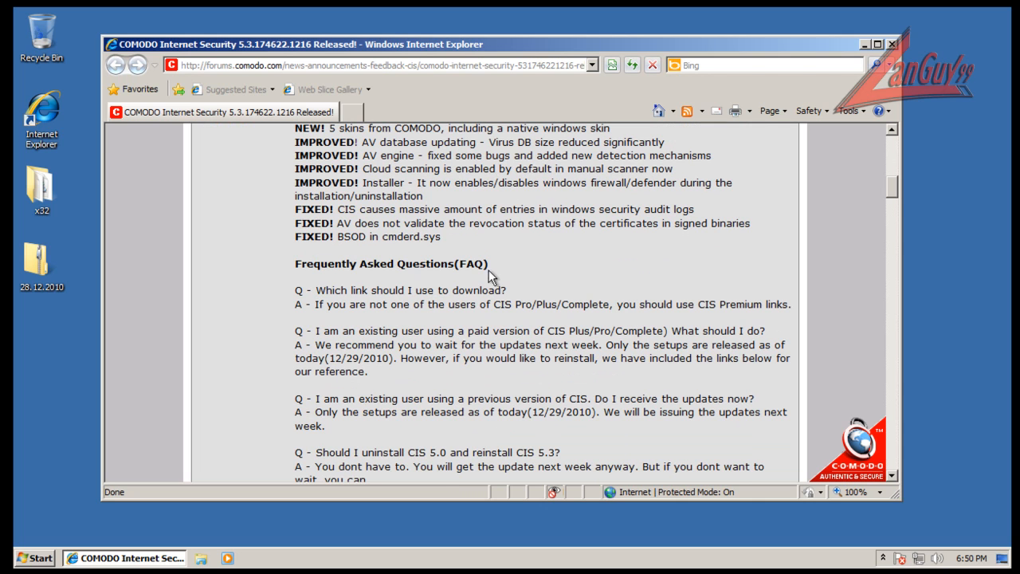
{"action": "scroll", "coordinate": [510, 252], "scroll_direction": "down", "scroll_amount": 3}
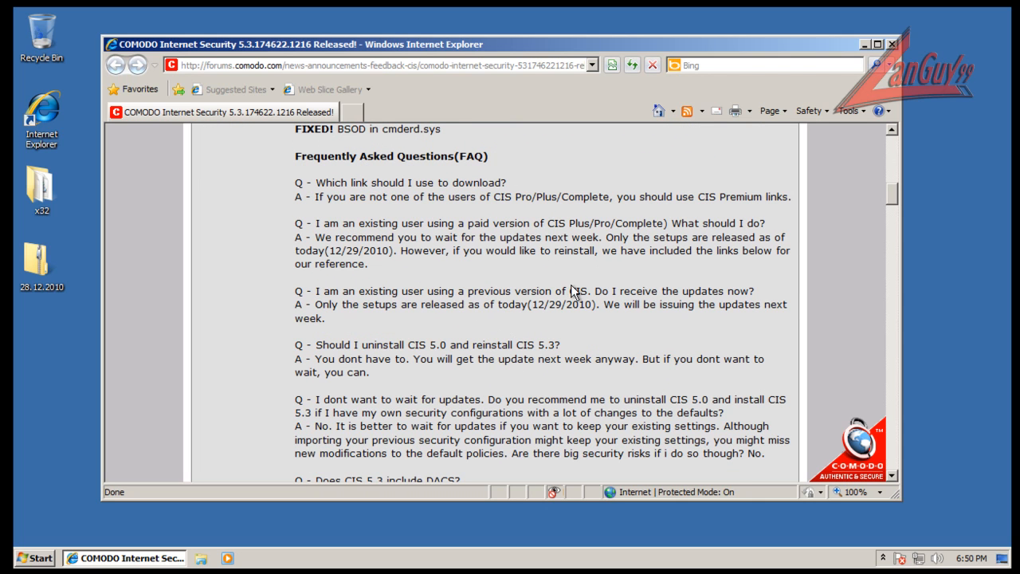
{"action": "scroll", "coordinate": [530, 289], "scroll_direction": "down", "scroll_amount": 3}
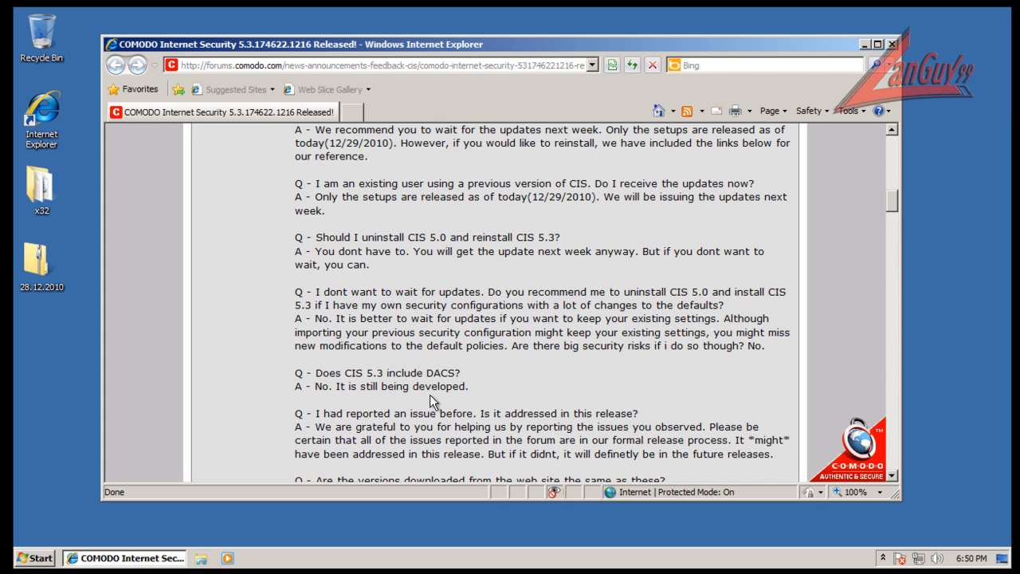
{"action": "double_click", "coordinate": [464, 388]}
{"action": "left_click", "coordinate": [515, 375]}
{"action": "scroll", "coordinate": [516, 374], "scroll_direction": "down", "scroll_amount": 6}
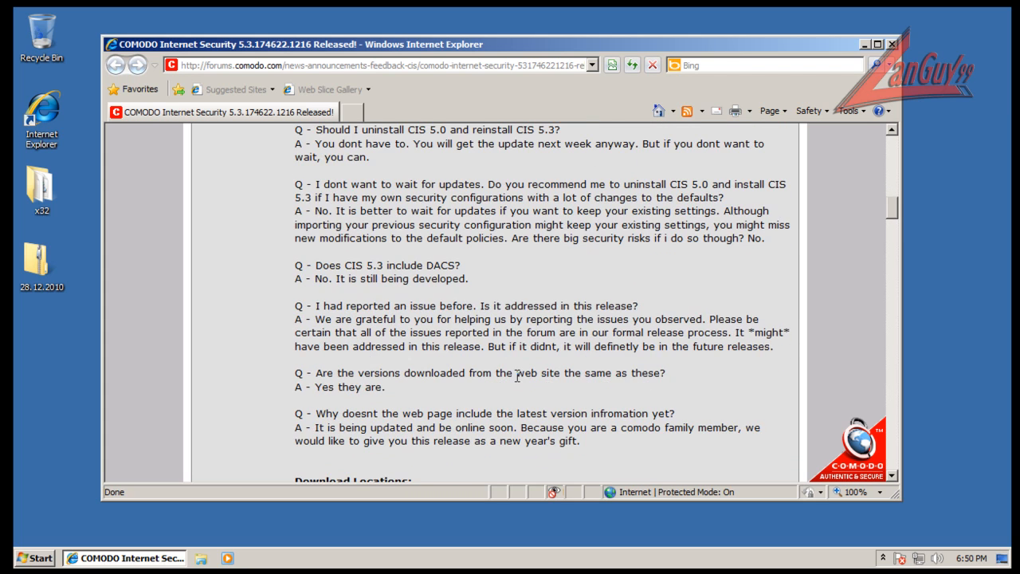
Review the download locations for CIS Premium, Plus, Pro and Complete, and close the browser
{"action": "scroll", "coordinate": [526, 386], "scroll_direction": "down", "scroll_amount": 4}
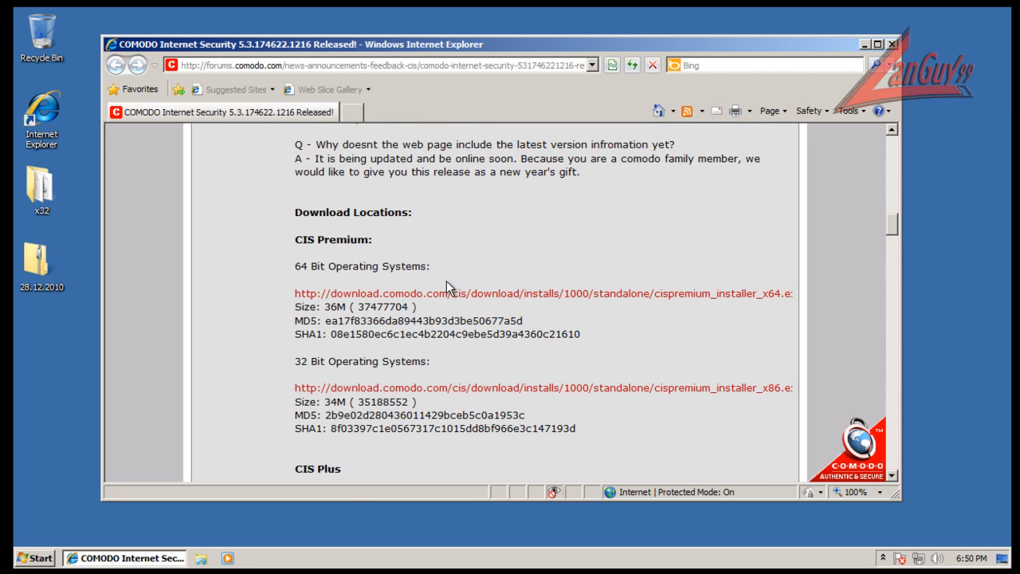
{"action": "scroll", "coordinate": [588, 351], "scroll_direction": "down", "scroll_amount": 4}
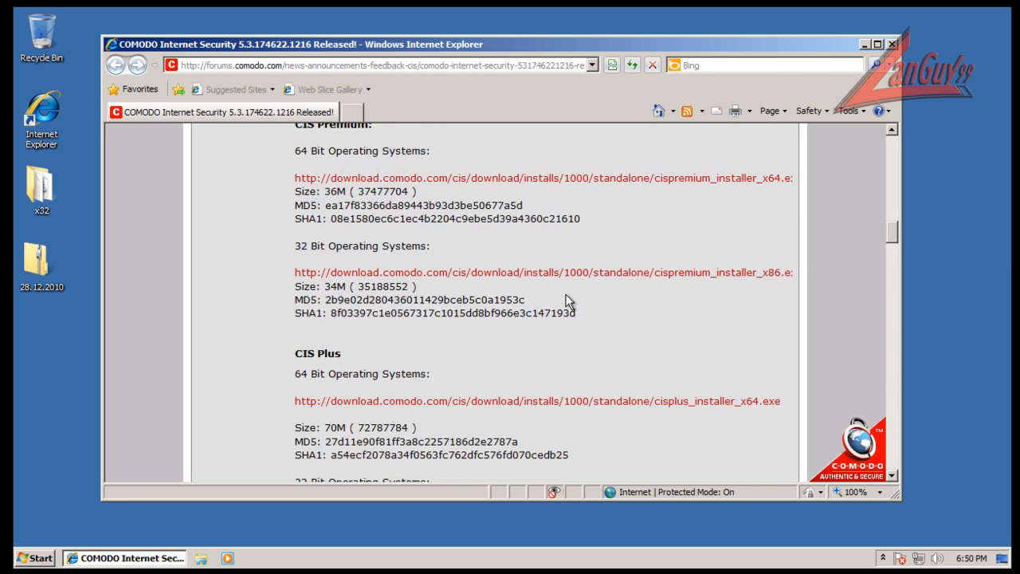
{"action": "scroll", "coordinate": [566, 295], "scroll_direction": "up", "scroll_amount": 3}
{"action": "scroll", "coordinate": [488, 344], "scroll_direction": "down", "scroll_amount": 4}
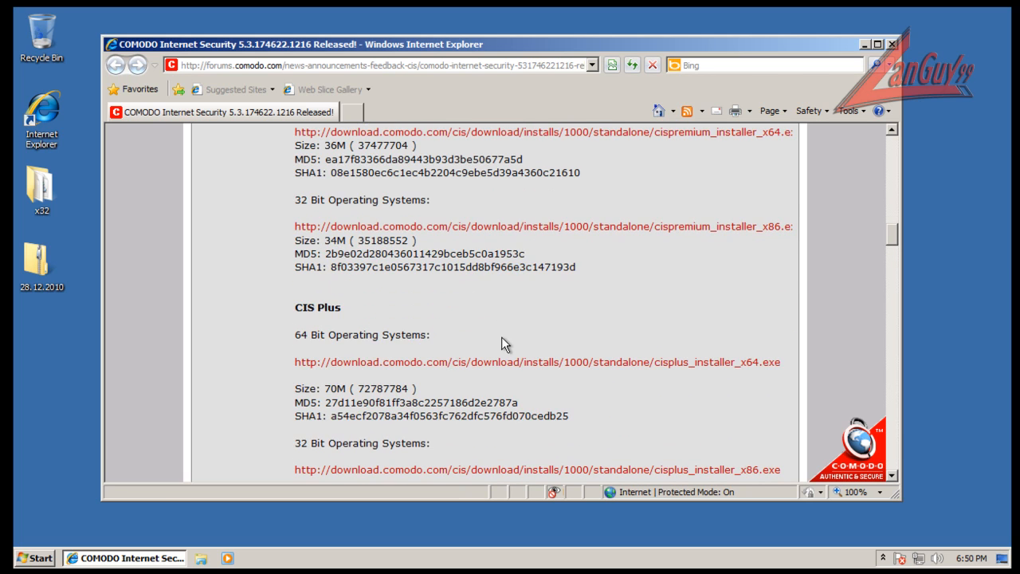
{"action": "scroll", "coordinate": [501, 337], "scroll_direction": "down", "scroll_amount": 8}
{"action": "scroll", "coordinate": [449, 356], "scroll_direction": "down", "scroll_amount": 6}
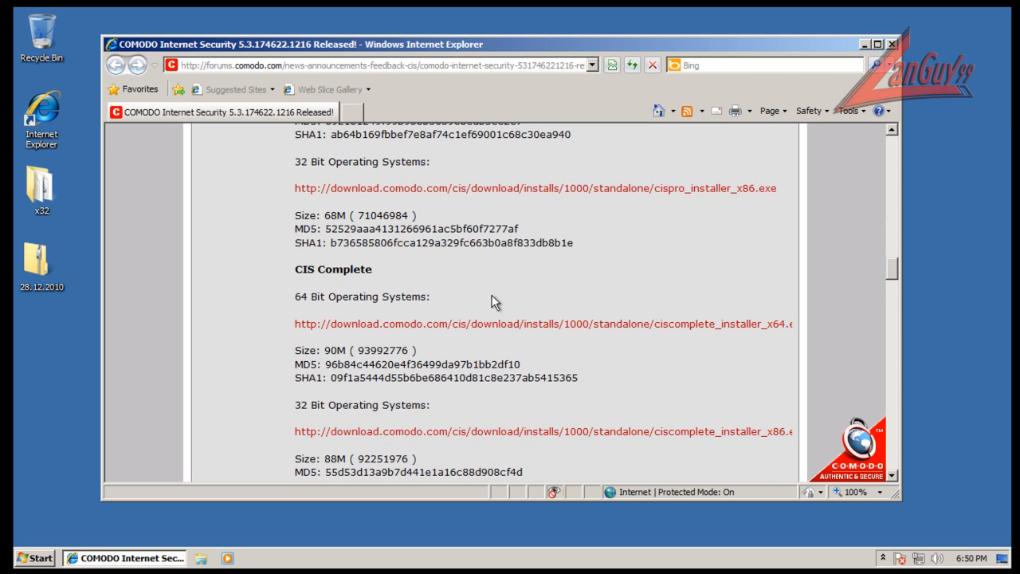
{"action": "scroll", "coordinate": [446, 299], "scroll_direction": "down", "scroll_amount": 4}
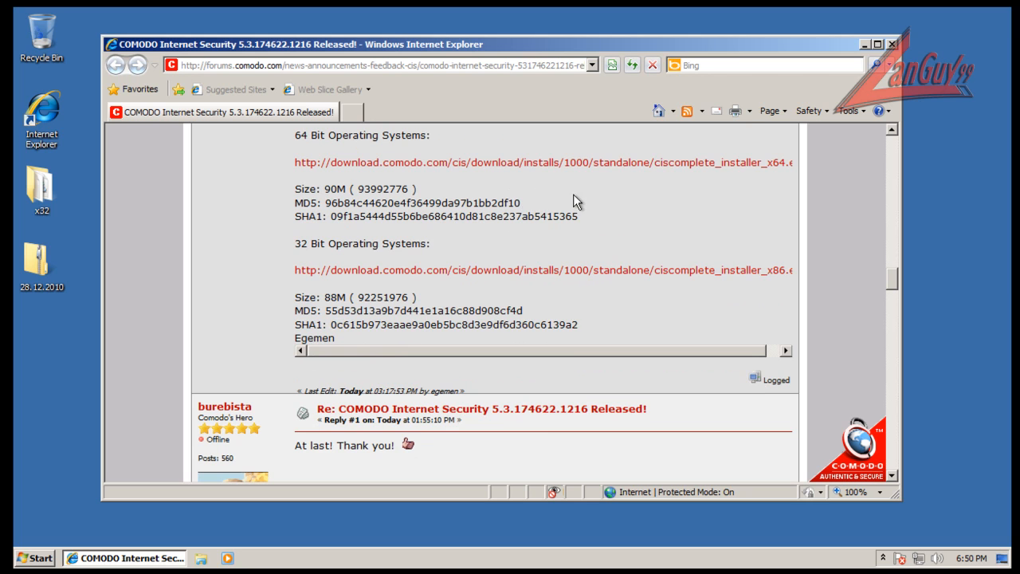
{"action": "scroll", "coordinate": [611, 227], "scroll_direction": "up", "scroll_amount": 1}
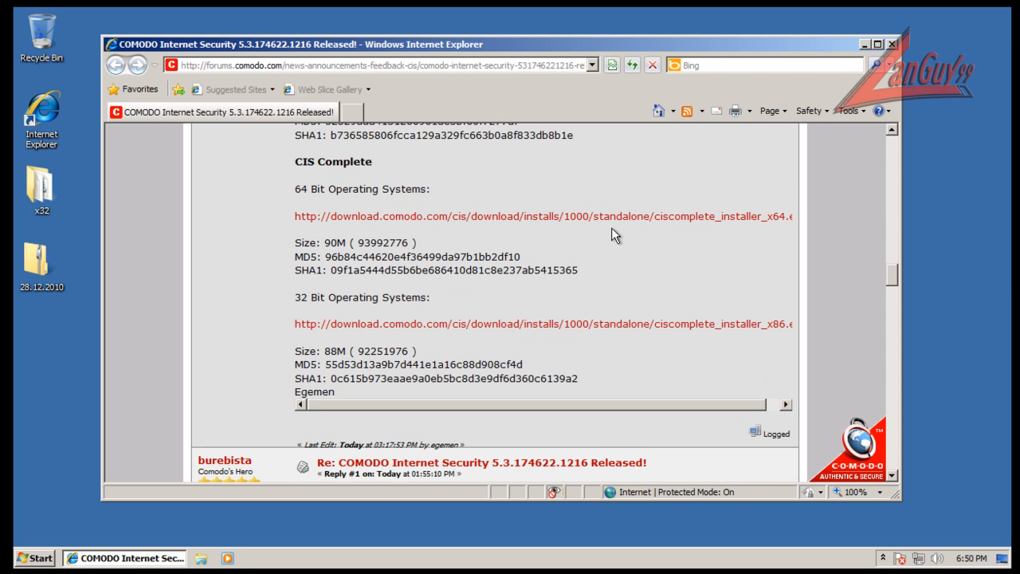
{"action": "scroll", "coordinate": [611, 227], "scroll_direction": "up", "scroll_amount": 8}
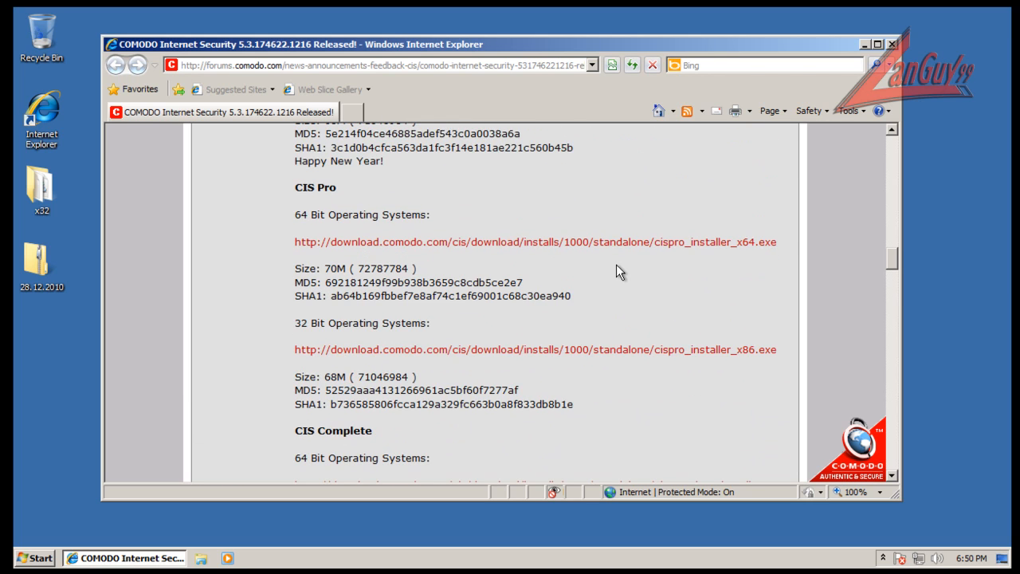
{"action": "scroll", "coordinate": [617, 265], "scroll_direction": "up", "scroll_amount": 6}
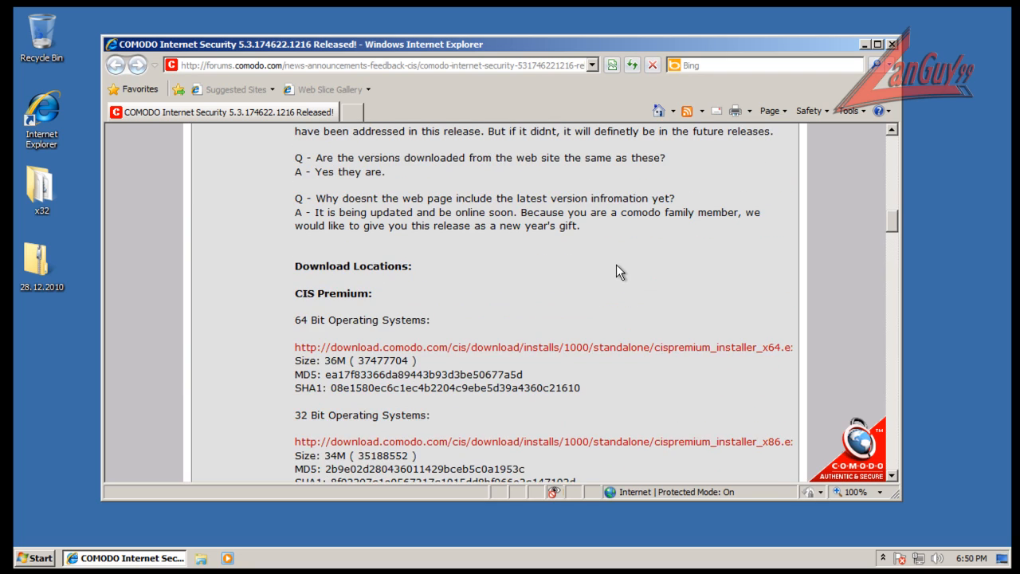
{"action": "scroll", "coordinate": [616, 272], "scroll_direction": "up", "scroll_amount": 3}
{"action": "scroll", "coordinate": [616, 265], "scroll_direction": "up", "scroll_amount": 6}
{"action": "left_click", "coordinate": [893, 45]}
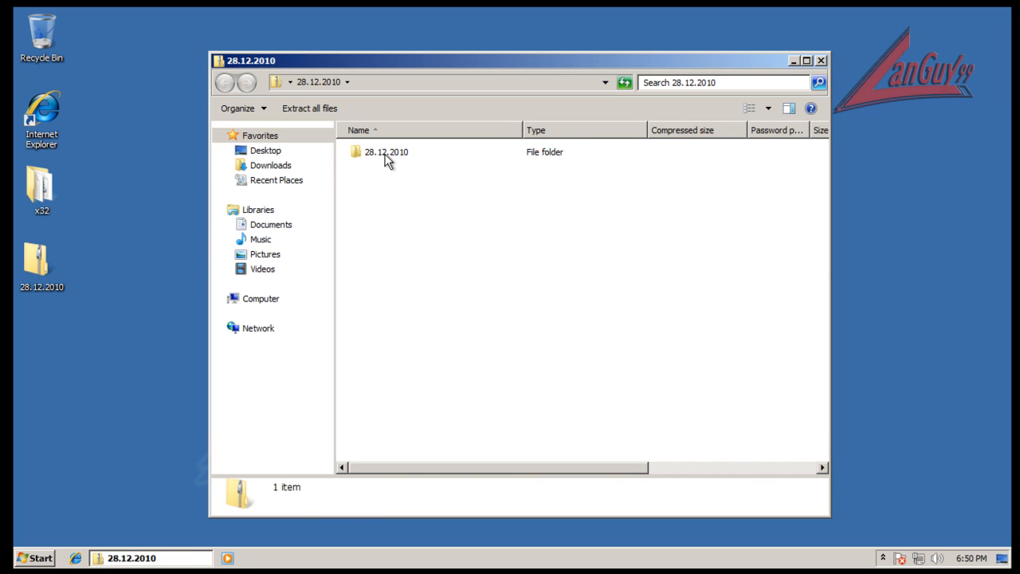
Extract the 28.12.2010 folder from its archive to the desktop and replace the deleted archive's icon with it
{"action": "left_click_drag", "start_coordinate": [387, 153], "coordinate": [100, 352]}
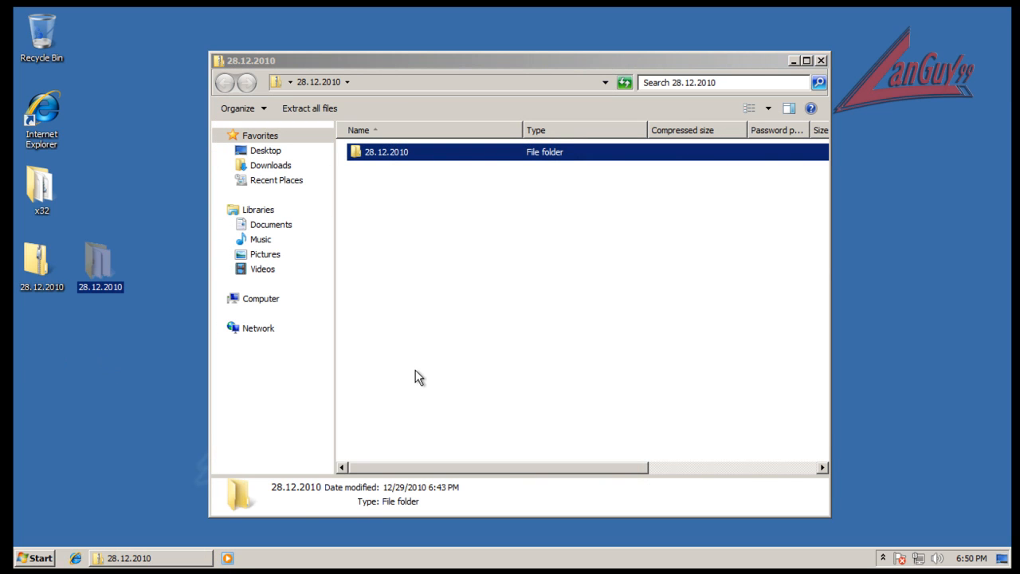
{"action": "left_click", "coordinate": [821, 60]}
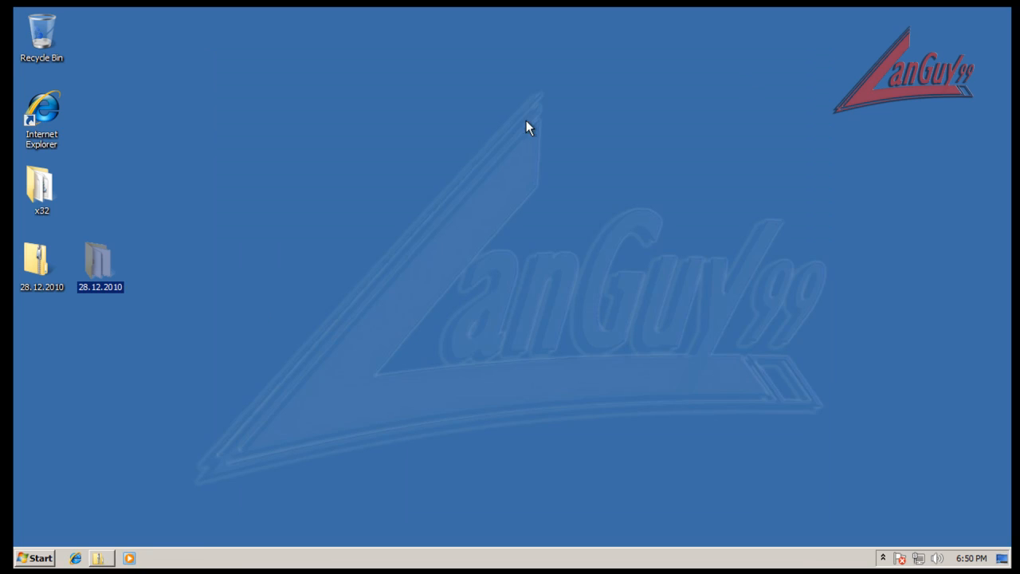
{"action": "key", "text": "Left"}
{"action": "key", "text": "Delete"}
{"action": "key", "text": "Return"}
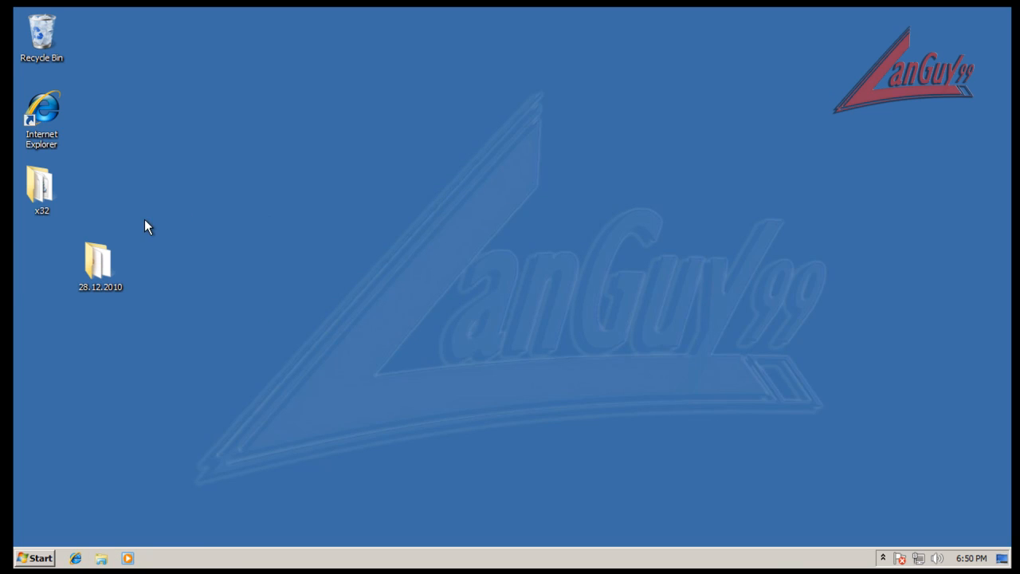
{"action": "left_click_drag", "start_coordinate": [97, 262], "coordinate": [46, 265]}
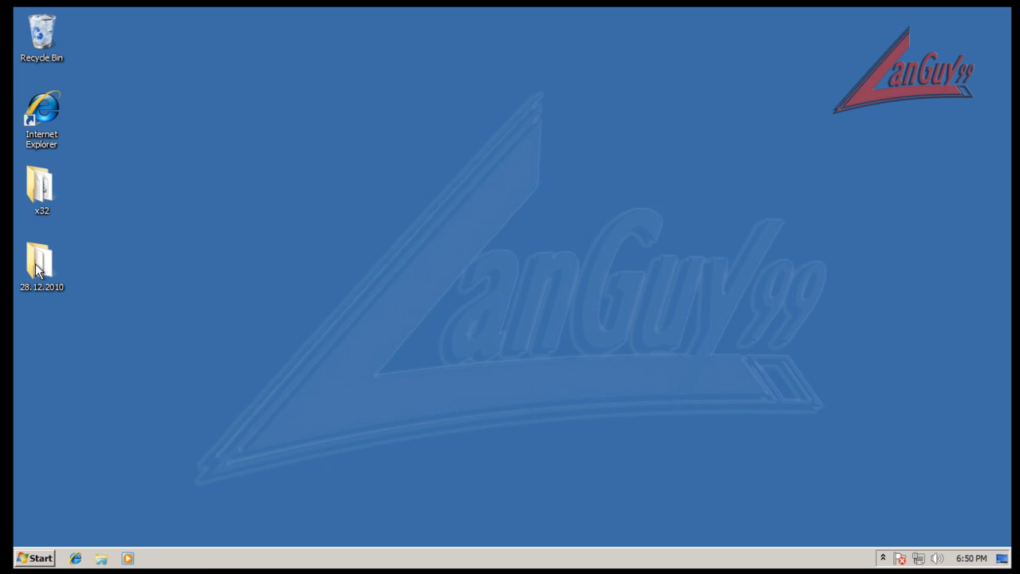
Open the extracted 28.12.2010 folder and sort its files by size, largest first
{"action": "double_click", "coordinate": [35, 263]}
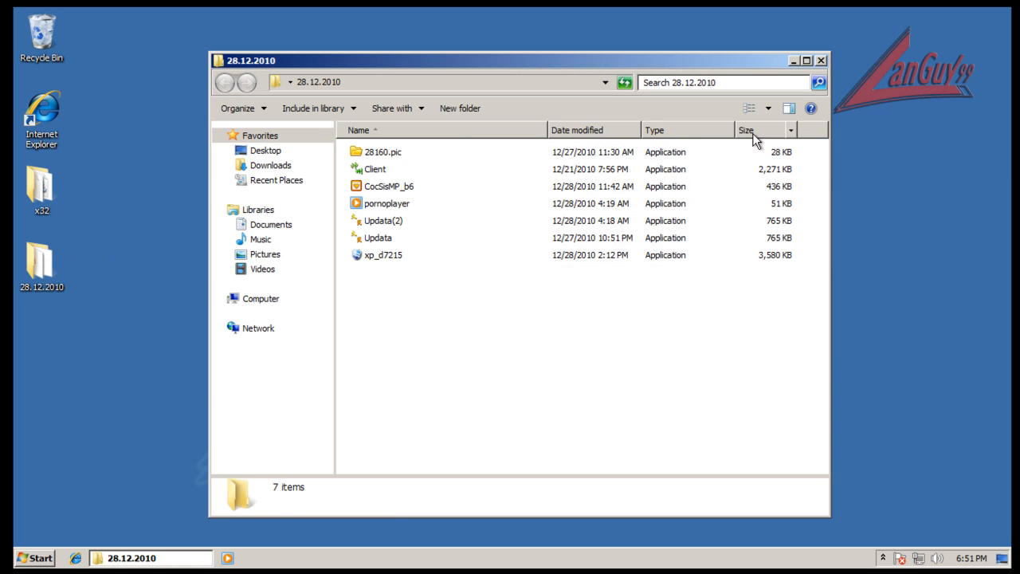
{"action": "left_click", "coordinate": [749, 131]}
{"action": "left_click", "coordinate": [754, 131]}
{"action": "left_click", "coordinate": [741, 130]}
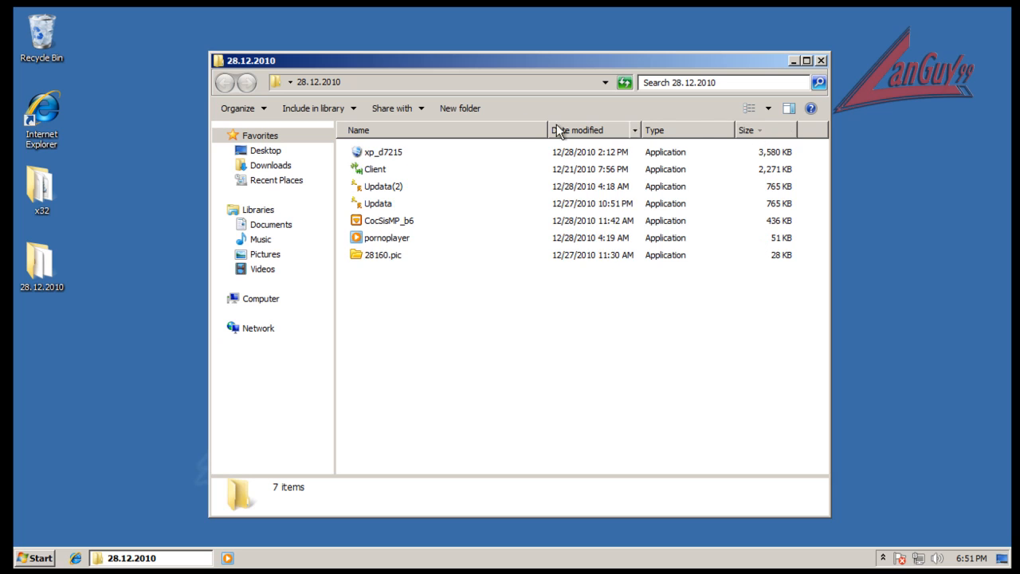
Run the 28160.pic application from the samples folder and close the Security Shield window
{"action": "left_click", "coordinate": [625, 261]}
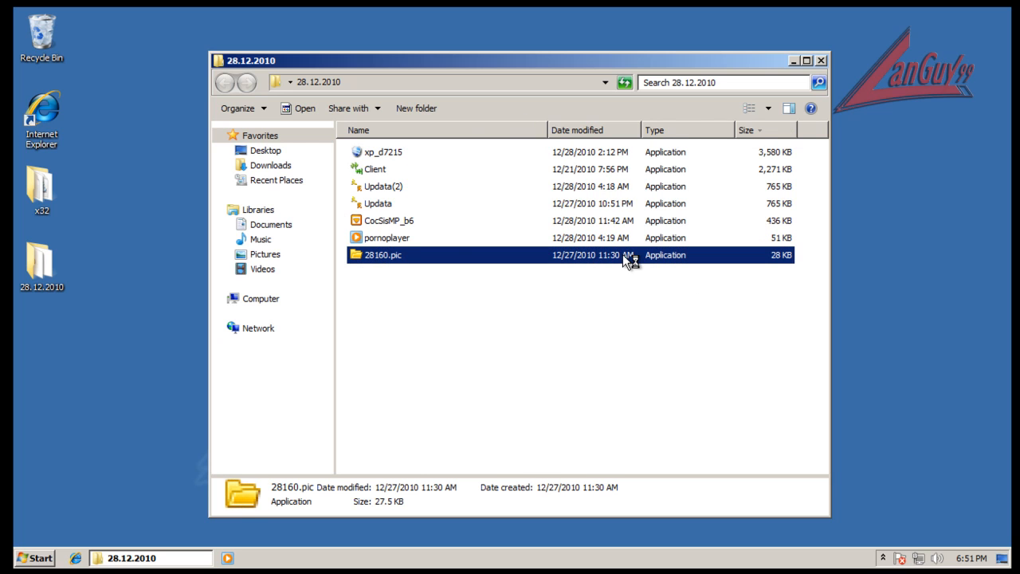
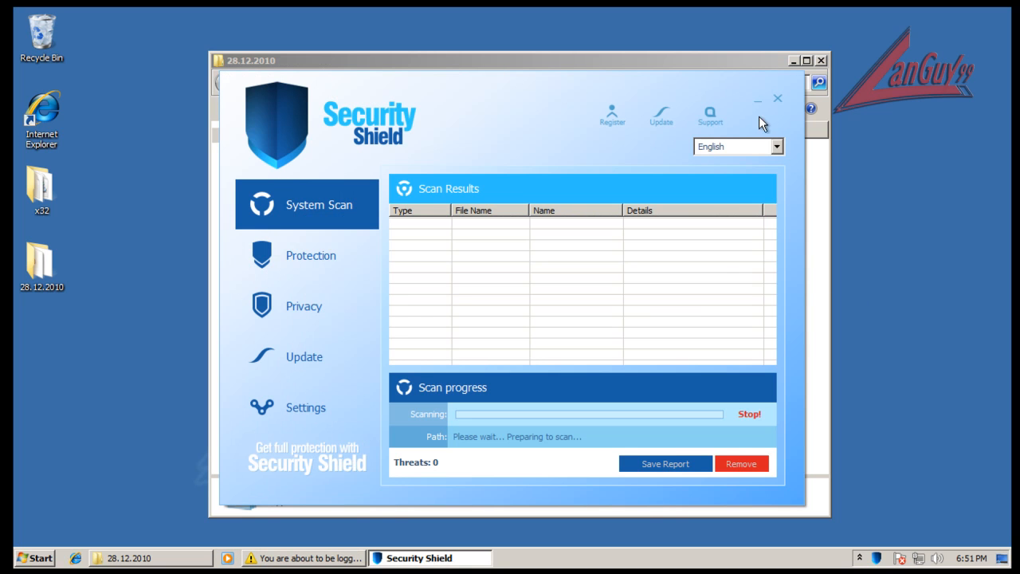
{"action": "left_click", "coordinate": [778, 102]}
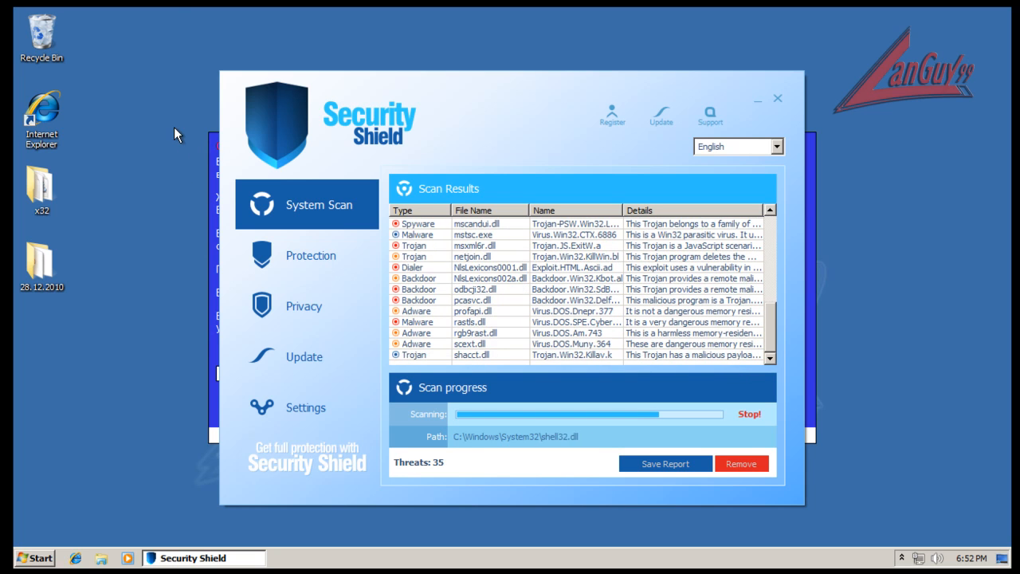
{"action": "left_click", "coordinate": [5, 2]}
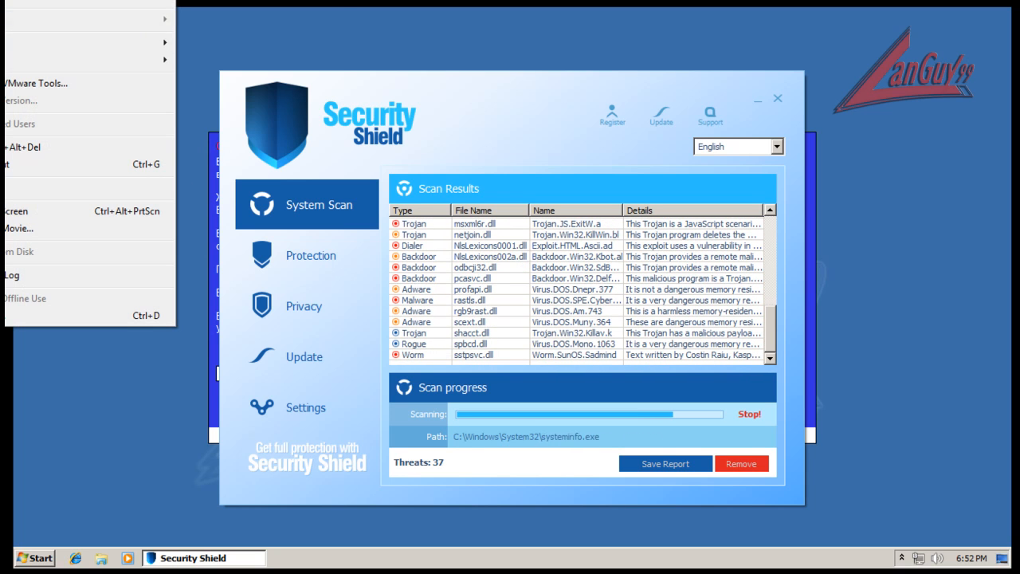
{"action": "mouse_move", "coordinate": [111, 17]}
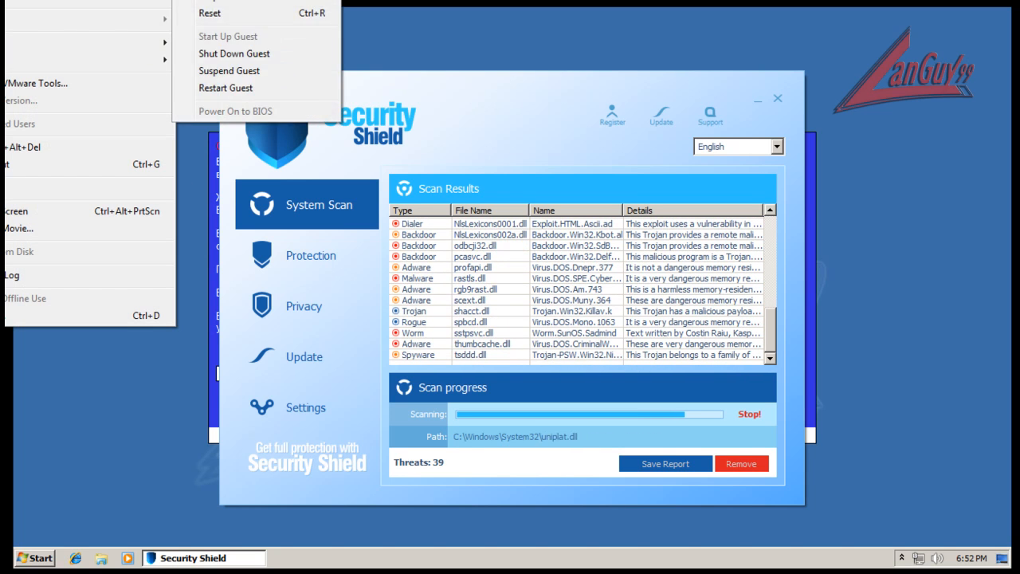
{"action": "left_click", "coordinate": [231, 15]}
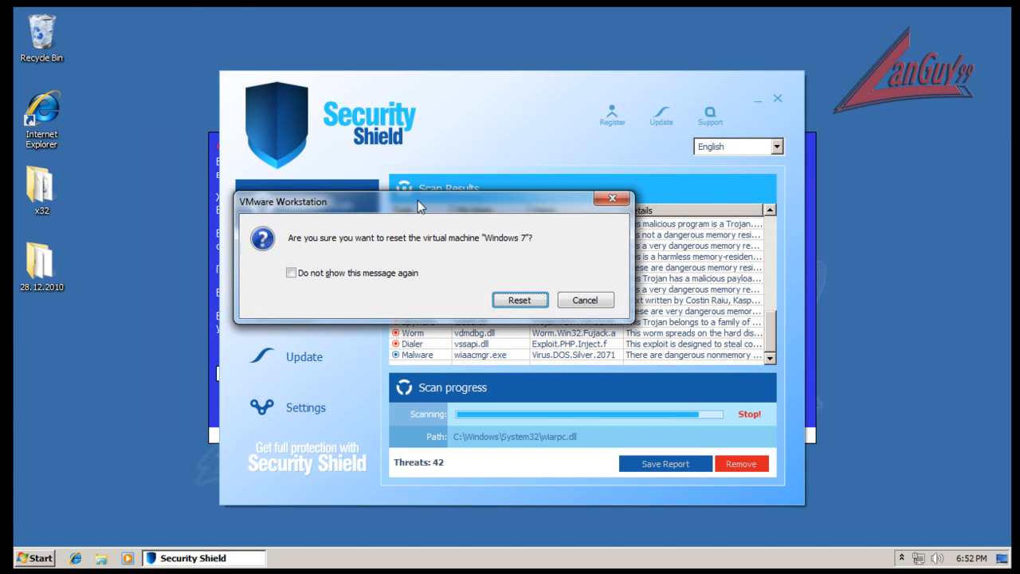
{"action": "left_click", "coordinate": [568, 298]}
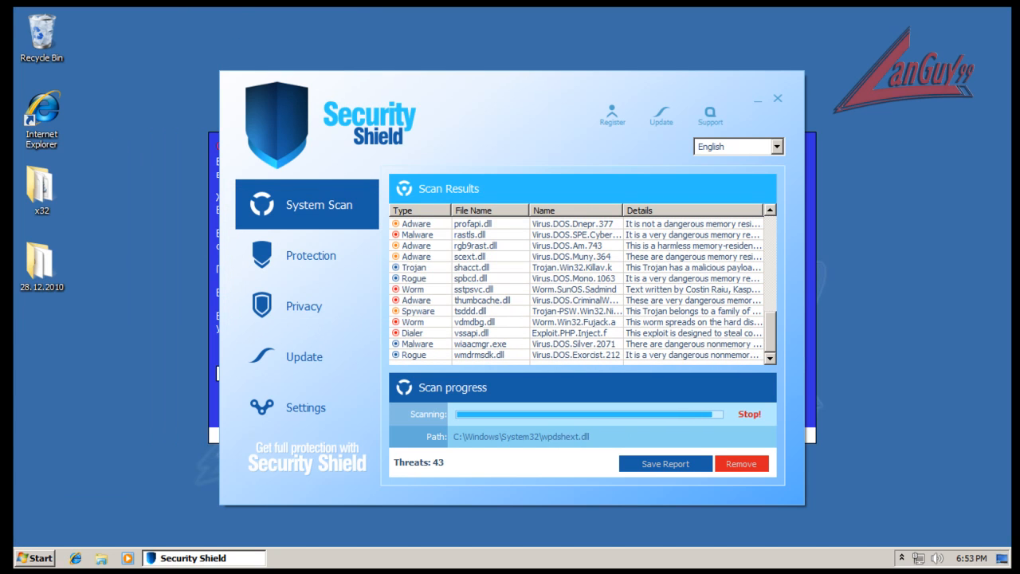
Reset the Windows 7 virtual machine and confirm the reset
{"action": "left_click", "coordinate": [31, 3]}
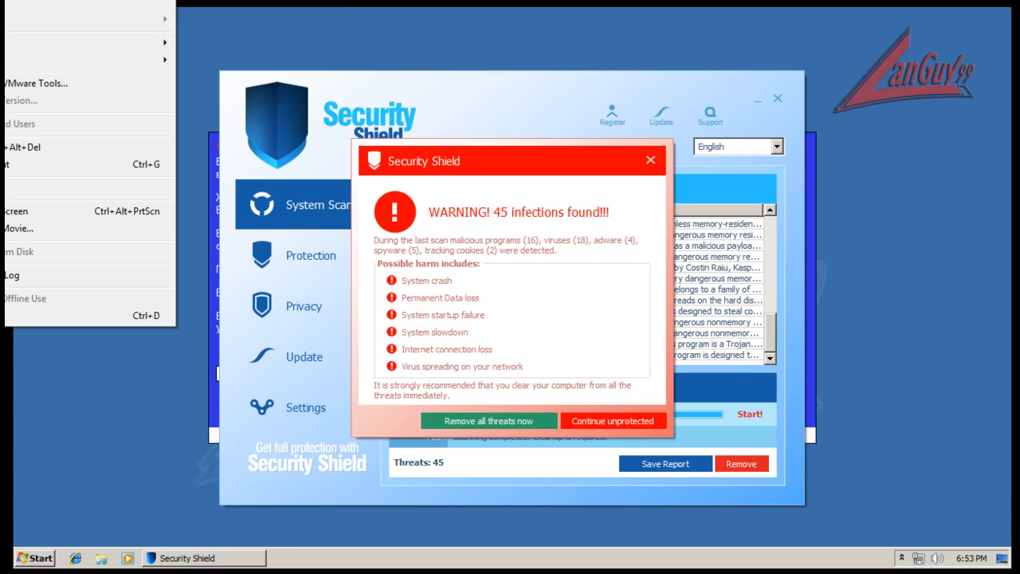
{"action": "left_click", "coordinate": [576, 156]}
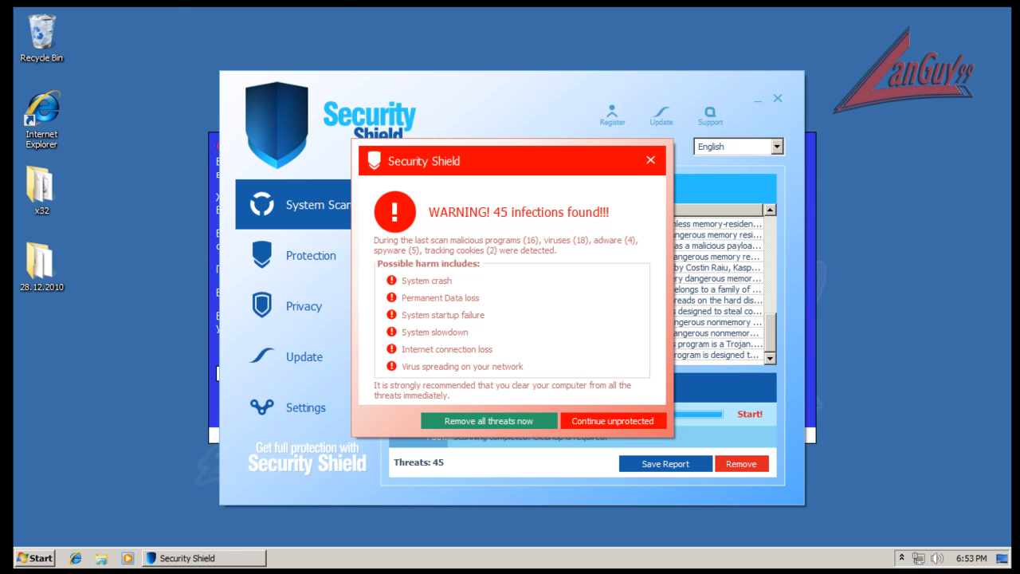
{"action": "left_click", "coordinate": [32, 2]}
{"action": "mouse_move", "coordinate": [80, 18]}
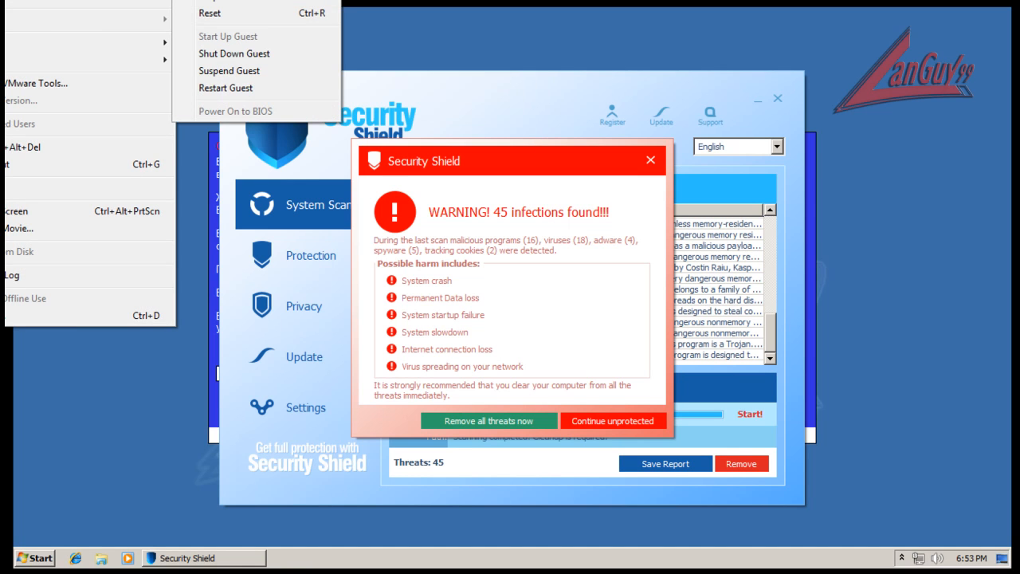
{"action": "left_click", "coordinate": [235, 16]}
{"action": "left_click", "coordinate": [520, 300]}
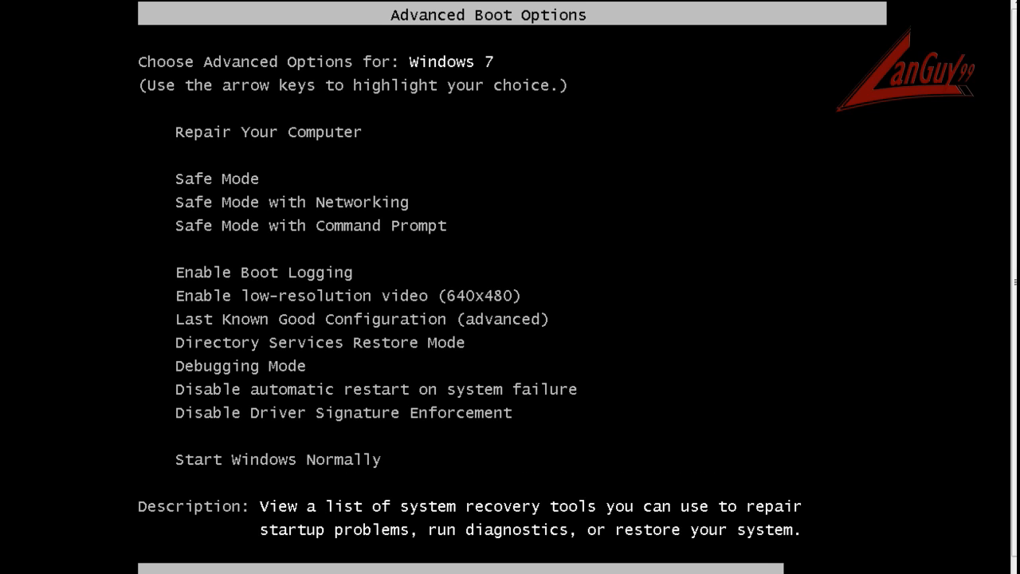
Boot Windows 7 into Safe Mode with Networking and close the Windows Help and Support window
{"action": "key", "text": "Down"}
{"action": "key", "text": "Down"}
{"action": "key", "text": "Return"}
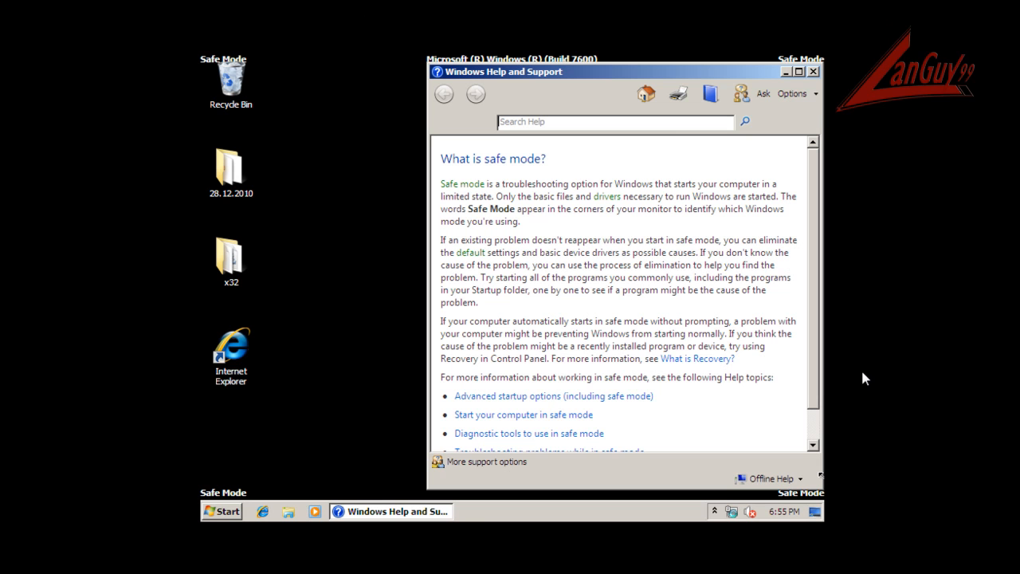
{"action": "left_click", "coordinate": [813, 71]}
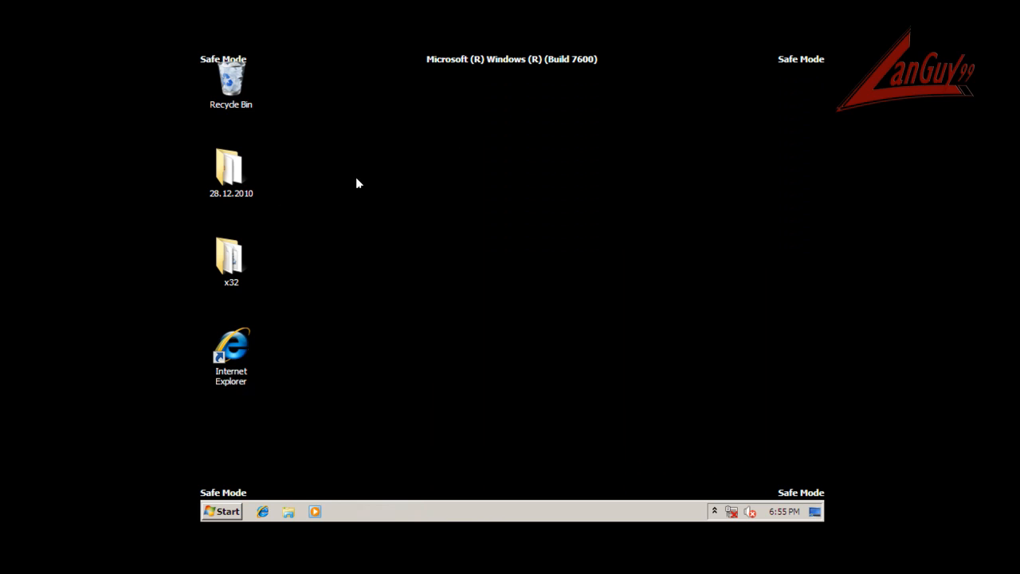
Open the x32 folder, check the running processes in KillSwitch, and close it
{"action": "double_click", "coordinate": [231, 257]}
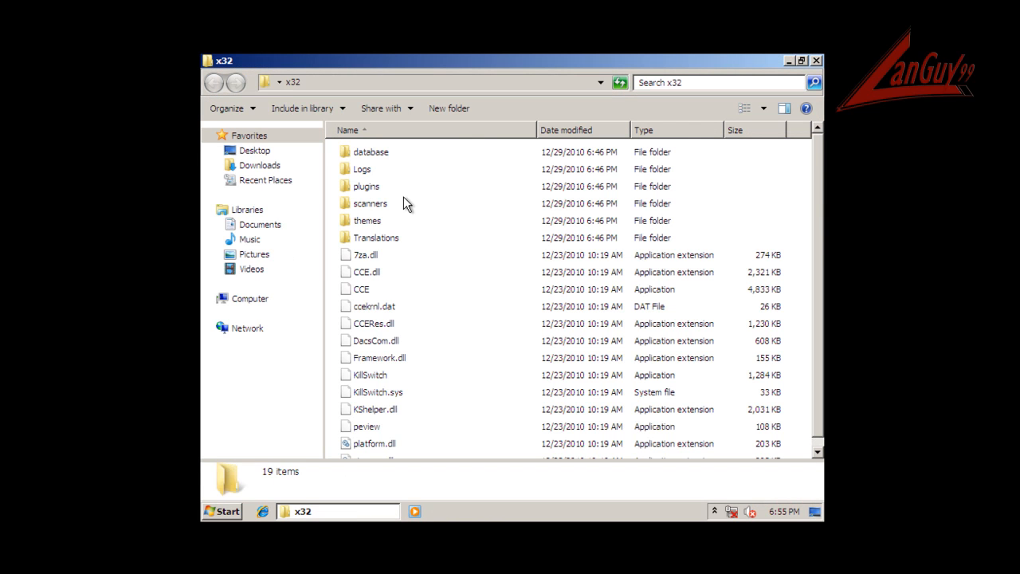
{"action": "left_click", "coordinate": [379, 379]}
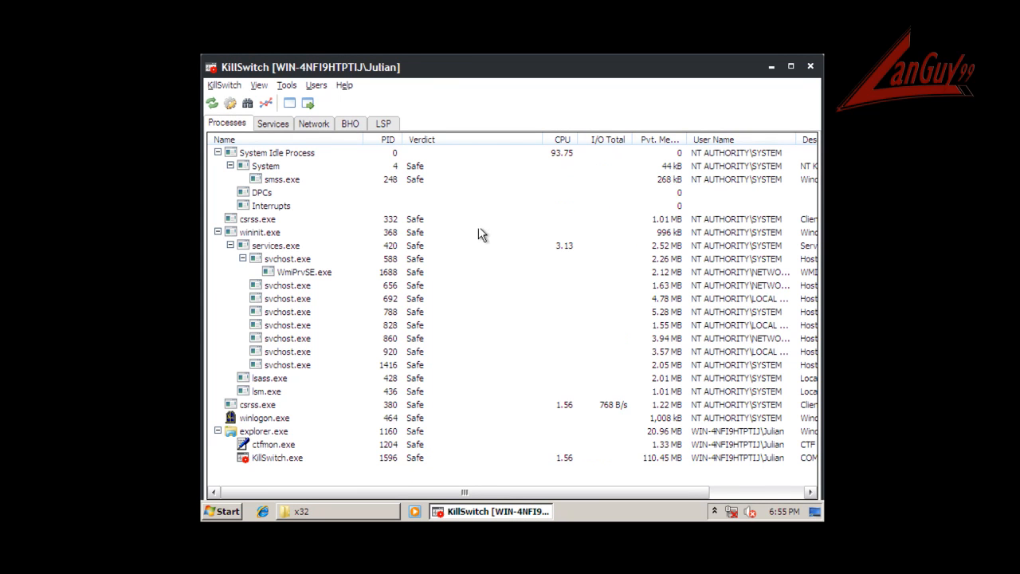
{"action": "left_click", "coordinate": [811, 66]}
Launch the CCE application from the x32 folder and close the folder window
{"action": "left_click", "coordinate": [368, 290]}
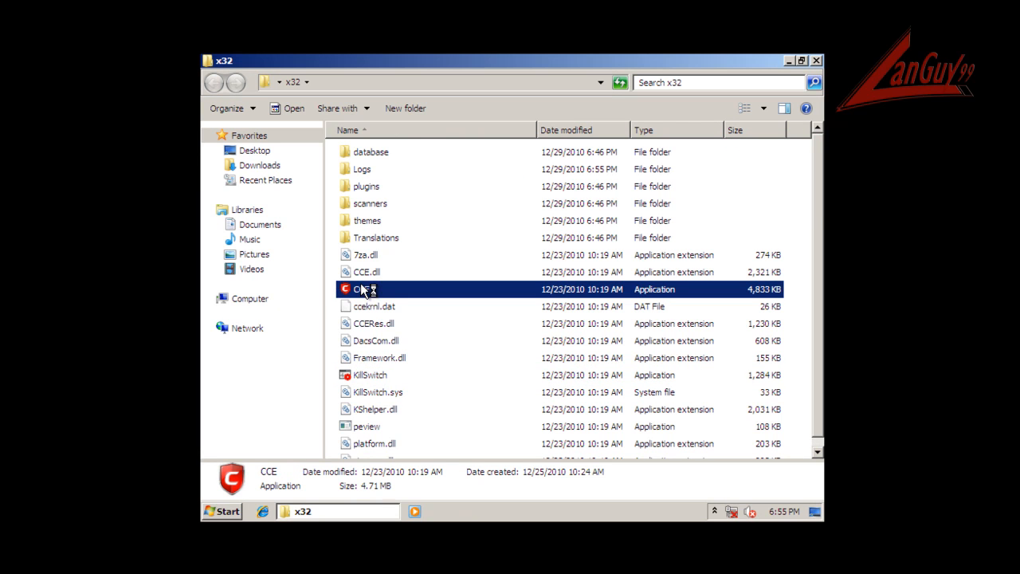
{"action": "left_click", "coordinate": [816, 61]}
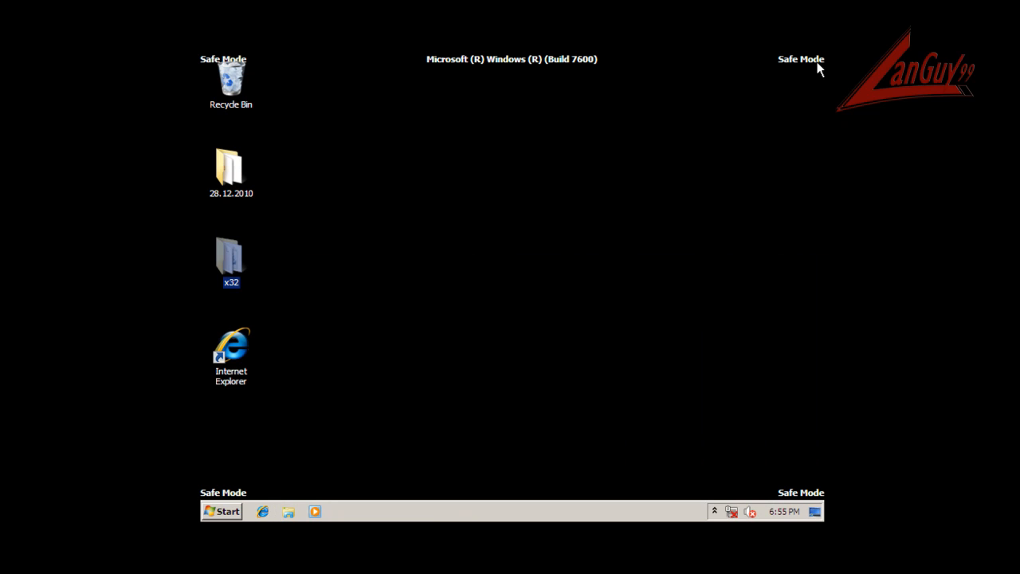
Delete the CocSisMP_b6 and 28160.pic applications from the 28.12.2010 folder and close its window
{"action": "right_click", "coordinate": [233, 165]}
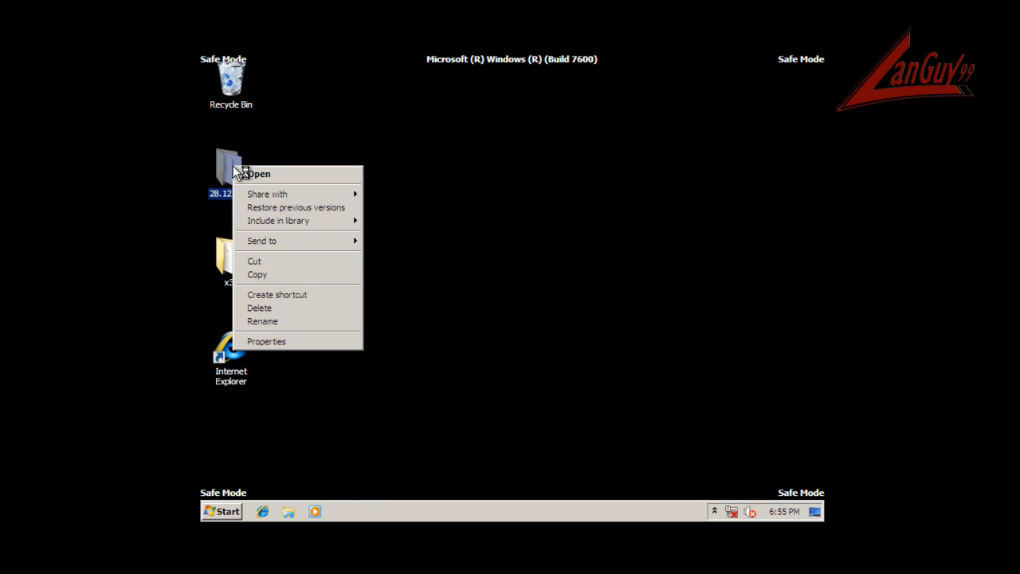
{"action": "left_click", "coordinate": [314, 173]}
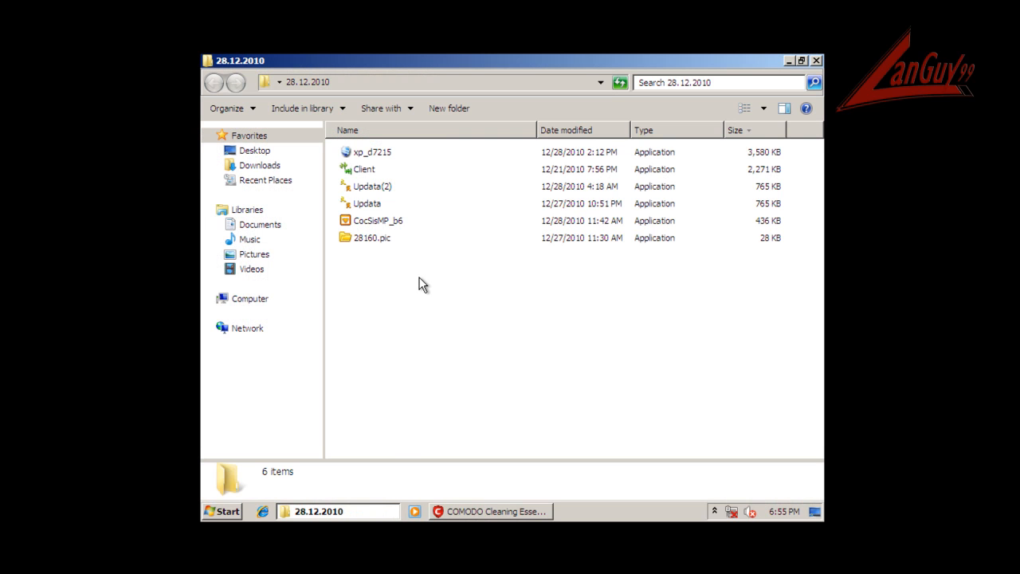
{"action": "left_click_drag", "start_coordinate": [420, 279], "coordinate": [359, 226]}
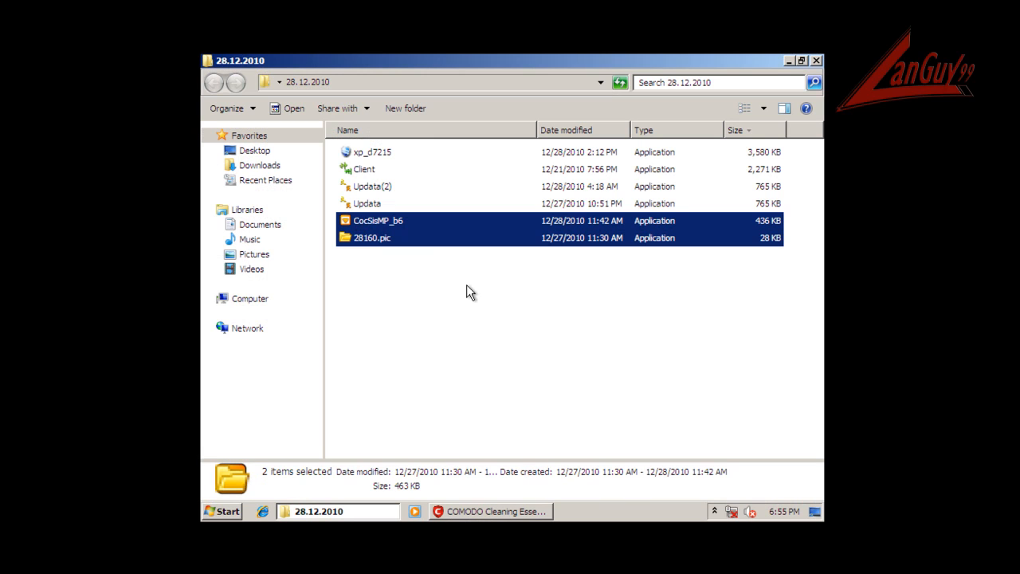
{"action": "key", "text": "Delete"}
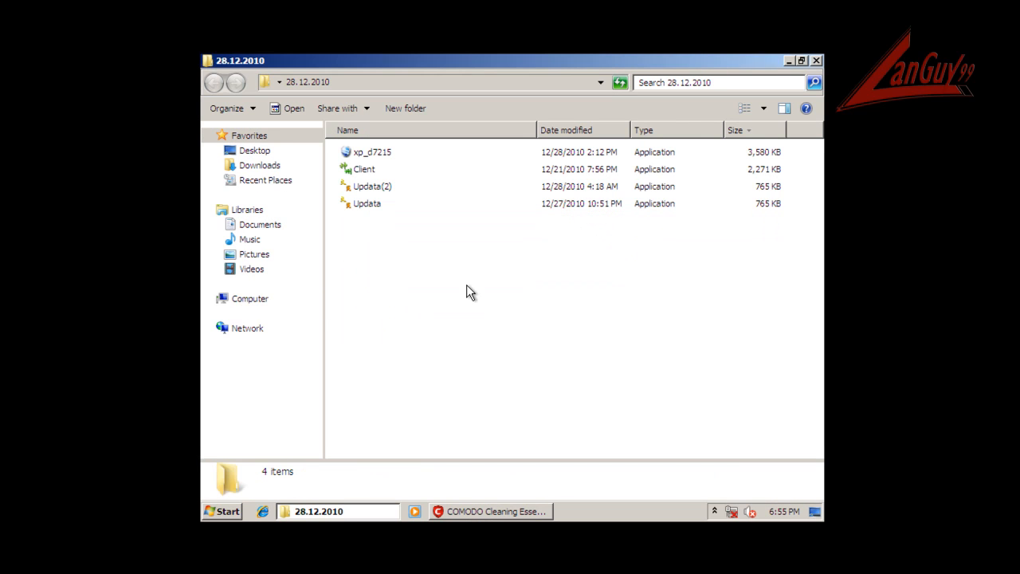
{"action": "left_click", "coordinate": [816, 61]}
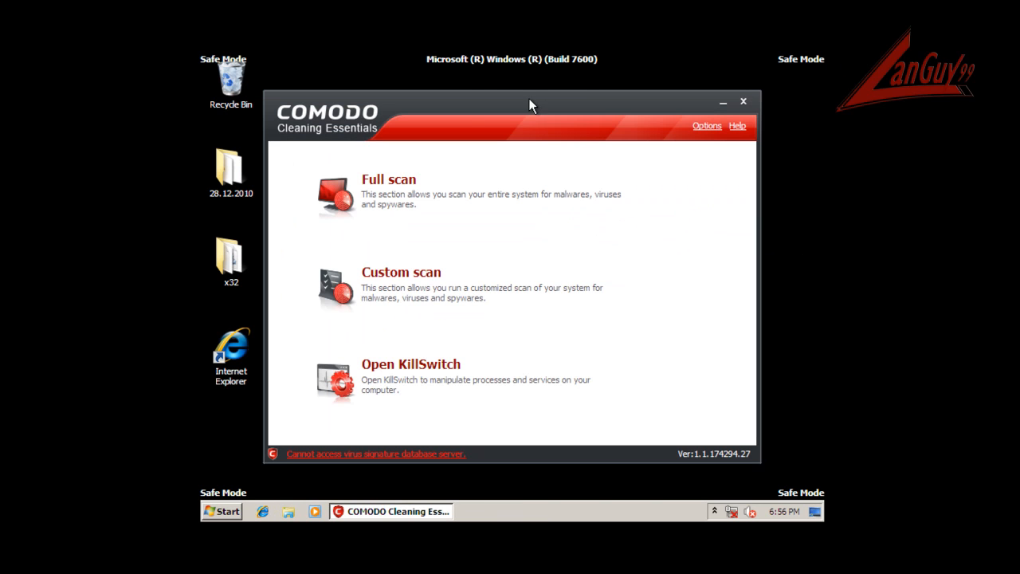
Create a new compressed (zipped) folder on the desktop and name it 1
{"action": "left_click_drag", "start_coordinate": [463, 115], "coordinate": [500, 103]}
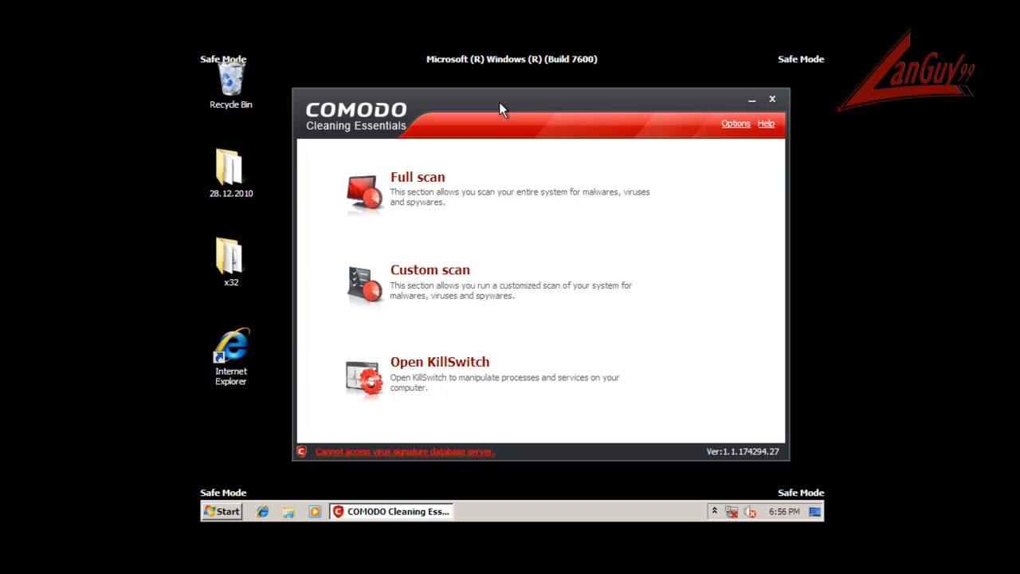
{"action": "right_click", "coordinate": [241, 162]}
{"action": "left_click", "coordinate": [255, 423]}
{"action": "right_click", "coordinate": [243, 424]}
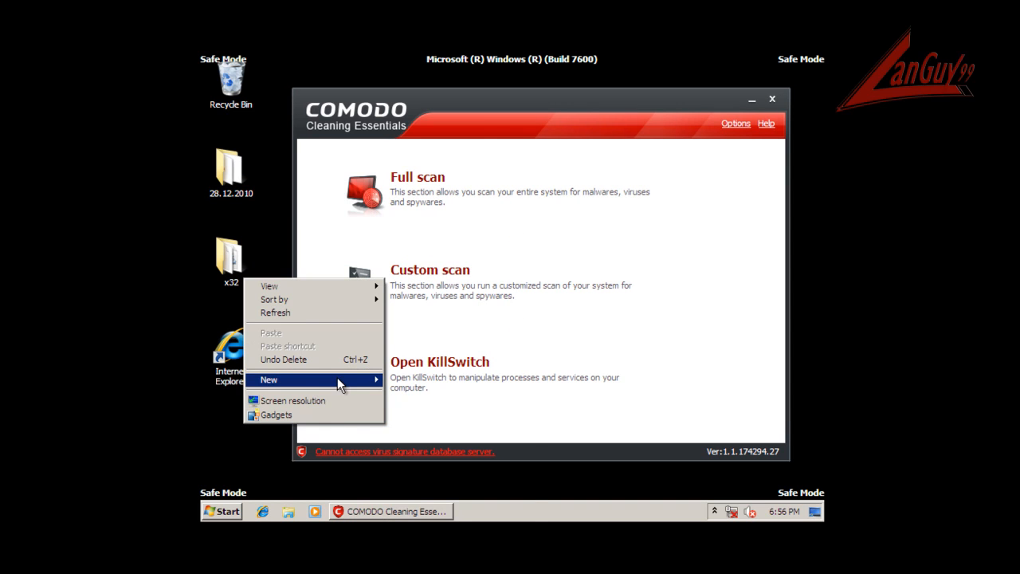
{"action": "mouse_move", "coordinate": [338, 377]}
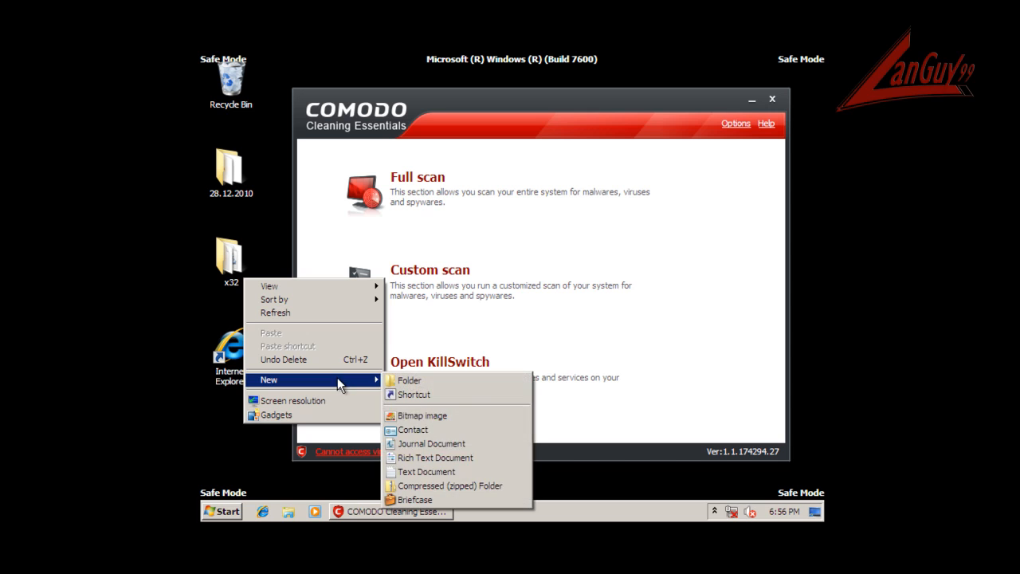
{"action": "left_click", "coordinate": [487, 486]}
{"action": "left_click", "coordinate": [308, 443]}
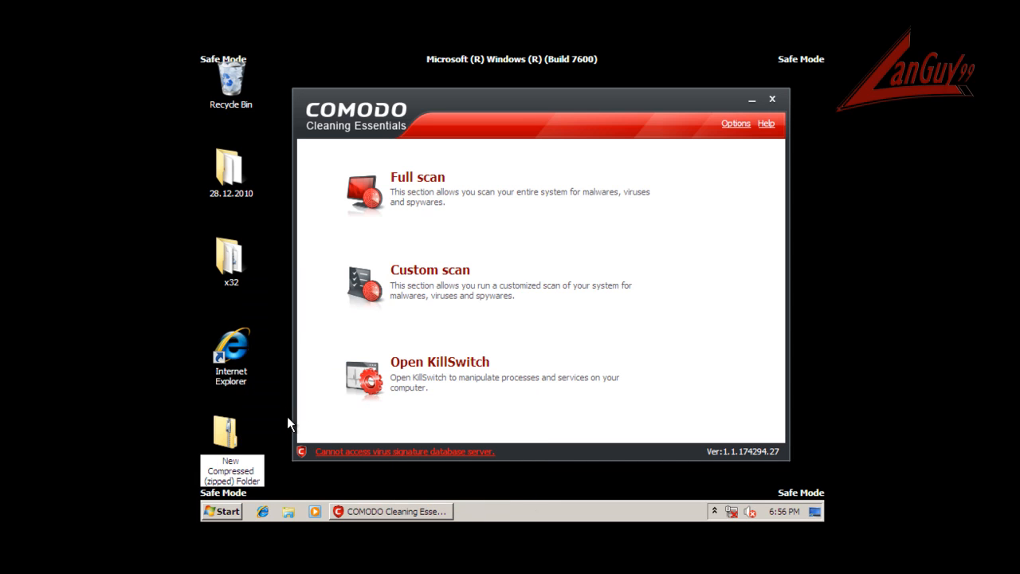
{"action": "double_click", "coordinate": [262, 476]}
{"action": "left_click_drag", "start_coordinate": [261, 476], "coordinate": [201, 446]}
{"action": "type", "text": "r"}
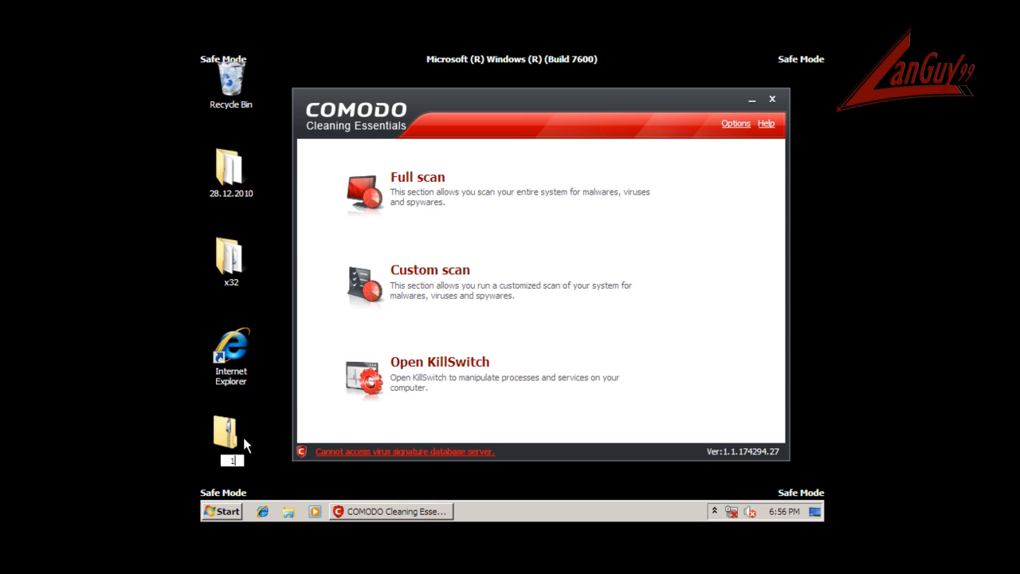
{"action": "key", "text": "Return"}
Open the zipped folder 1, add the 28.12.2010 folder to it, and move its window out of the way
{"action": "double_click", "coordinate": [229, 431]}
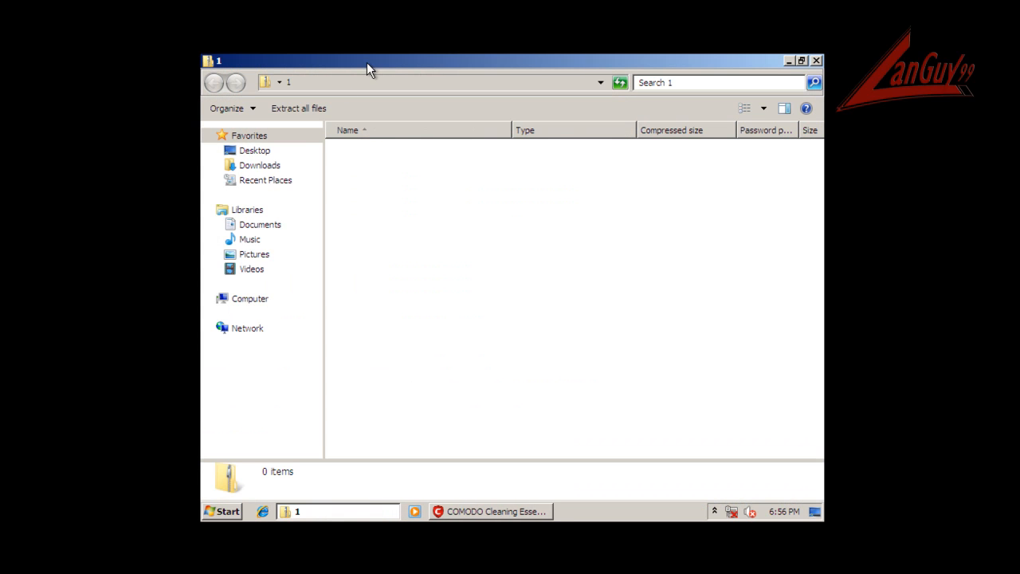
{"action": "left_click_drag", "start_coordinate": [513, 65], "coordinate": [610, 93]}
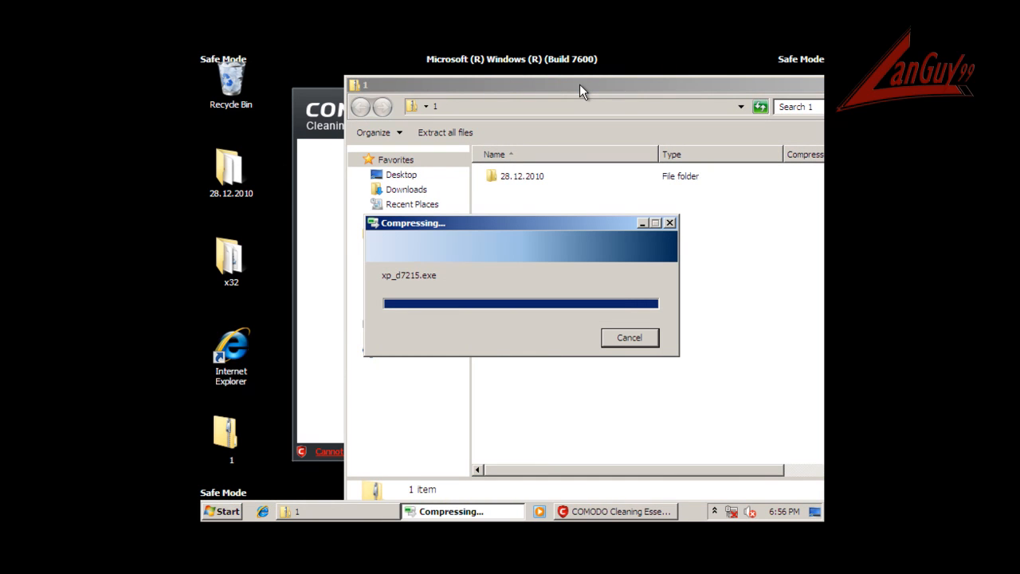
{"action": "left_click_drag", "start_coordinate": [580, 84], "coordinate": [458, 74]}
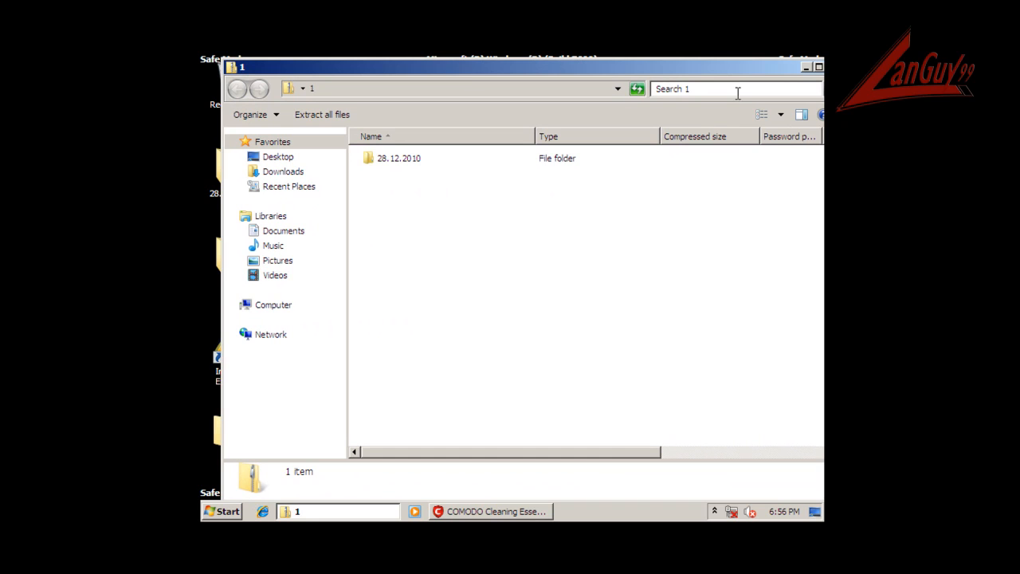
{"action": "left_click_drag", "start_coordinate": [788, 71], "coordinate": [758, 83]}
{"action": "left_click", "coordinate": [807, 76]}
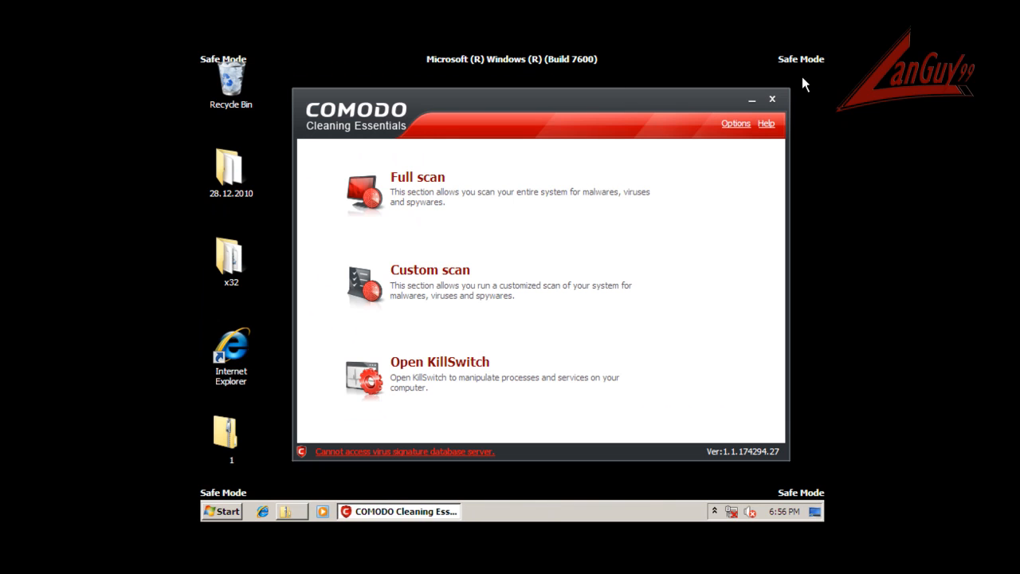
Delete the 28.12.2010 folder from the desktop and empty the Recycle Bin
{"action": "left_click", "coordinate": [250, 199]}
{"action": "key", "text": "Delete"}
{"action": "key", "text": "Return"}
{"action": "right_click", "coordinate": [232, 81]}
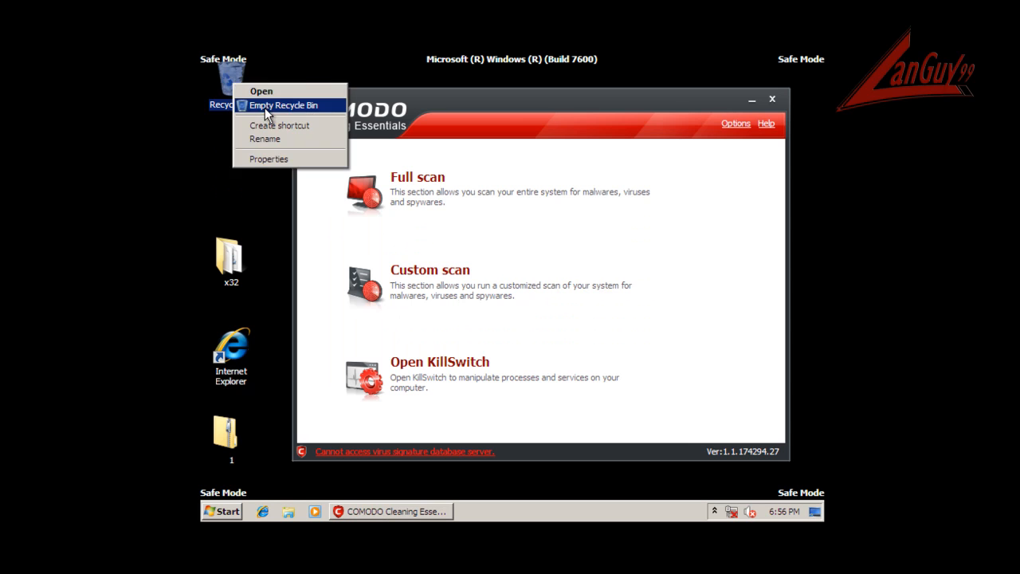
{"action": "left_click", "coordinate": [265, 107]}
{"action": "left_click", "coordinate": [574, 295]}
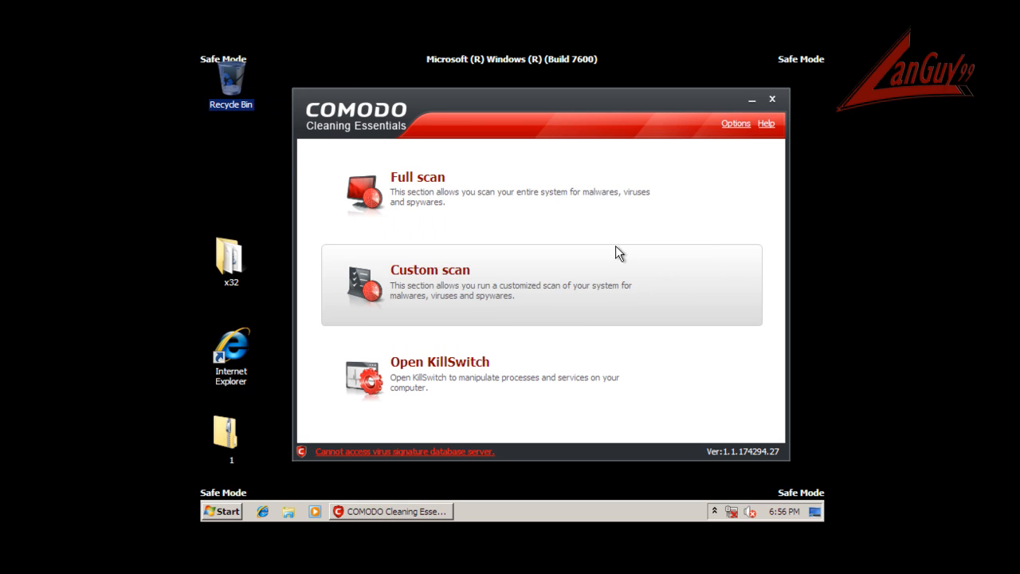
Review the scanning options of COMODO Cleaning Essentials and cancel without changing them
{"action": "left_click", "coordinate": [734, 125]}
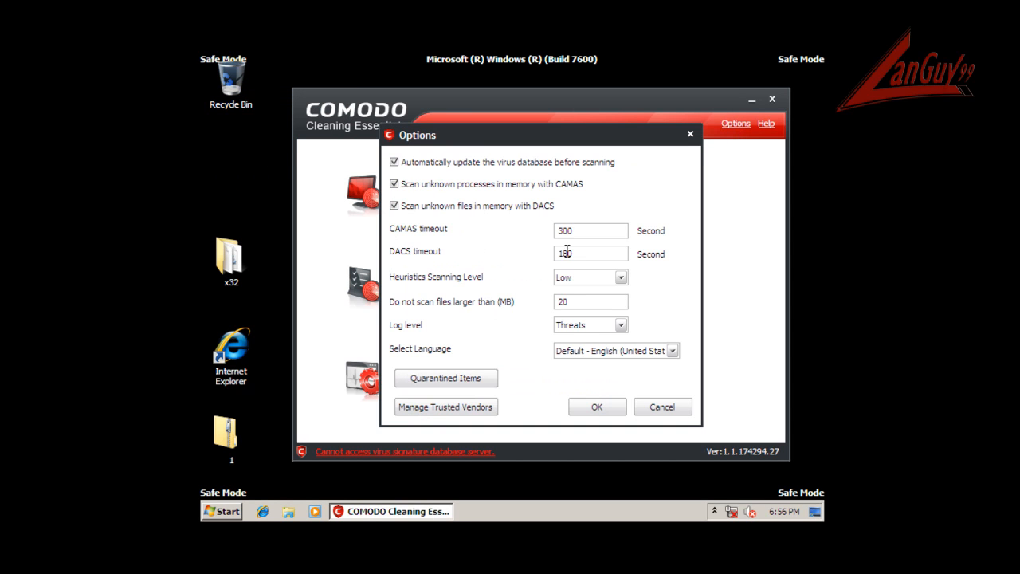
{"action": "left_click", "coordinate": [655, 407]}
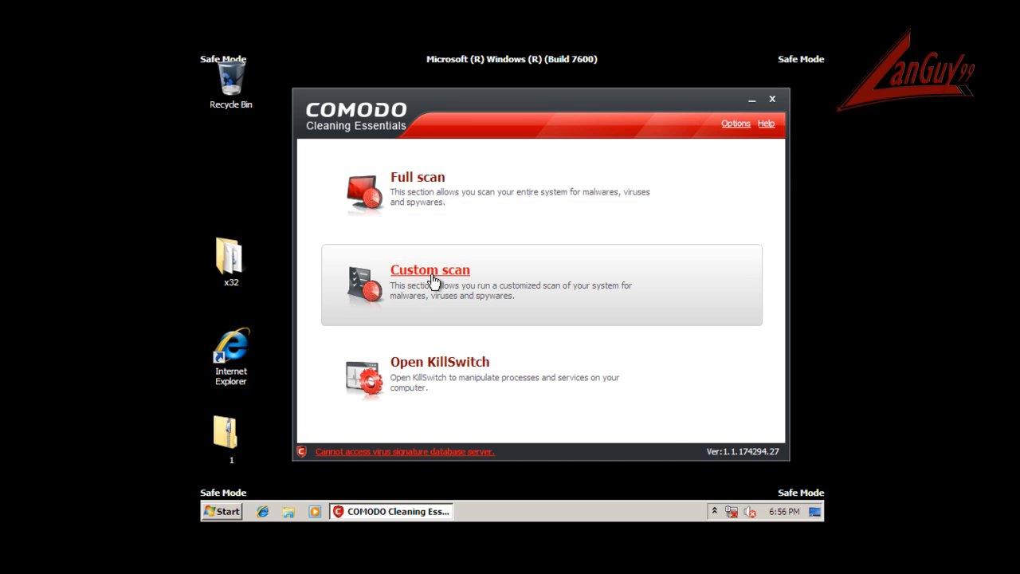
Run a custom scan of My Computer that includes critical areas, hidden registry objects, and hidden files and folders on the selected drives
{"action": "left_click", "coordinate": [434, 271]}
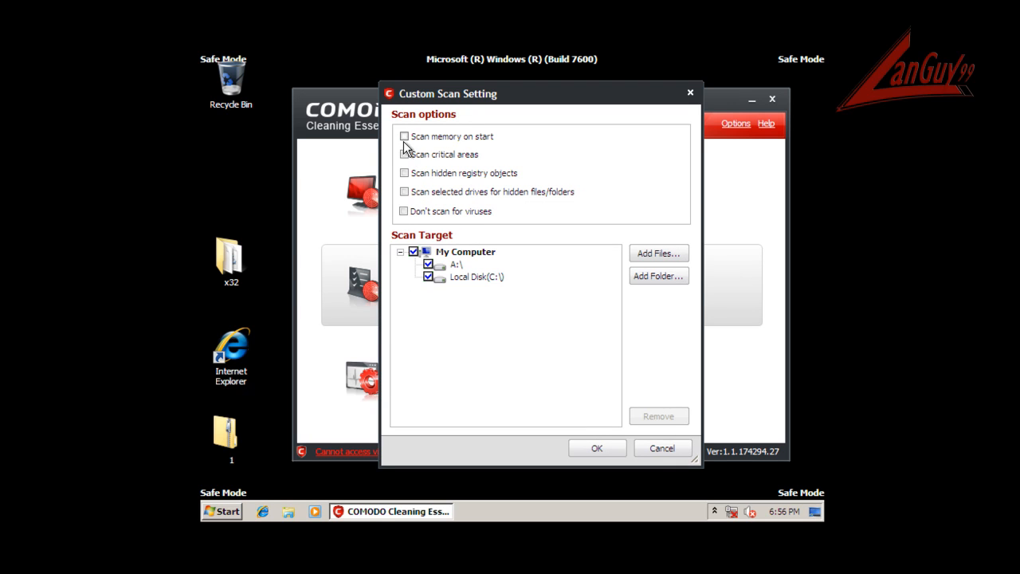
{"action": "left_click", "coordinate": [404, 155]}
{"action": "left_click", "coordinate": [404, 173]}
{"action": "left_click", "coordinate": [404, 191]}
{"action": "left_click", "coordinate": [603, 449]}
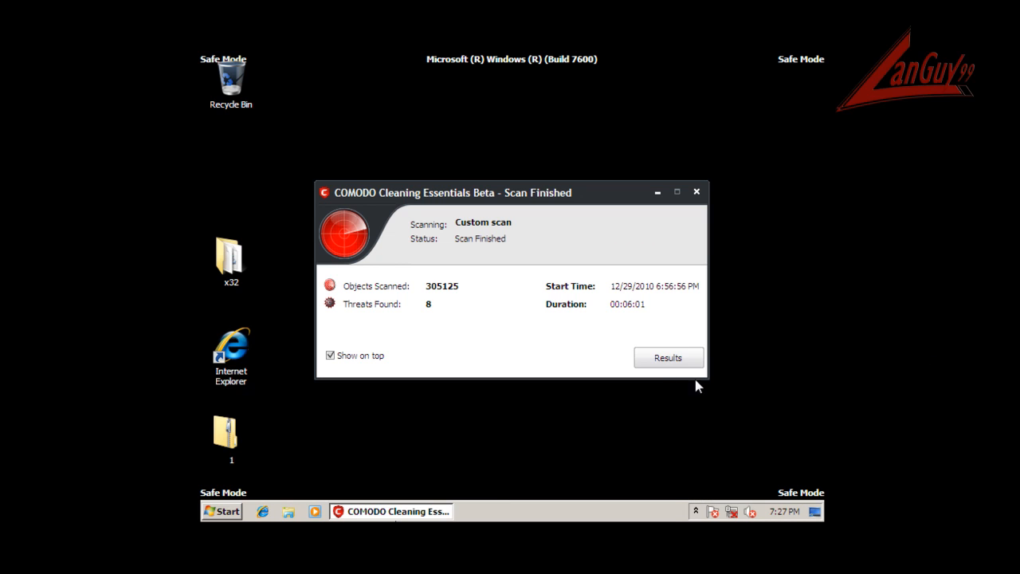
Open the custom scan results and widen the Threat Name column to examine the detected items
{"action": "left_click", "coordinate": [669, 362]}
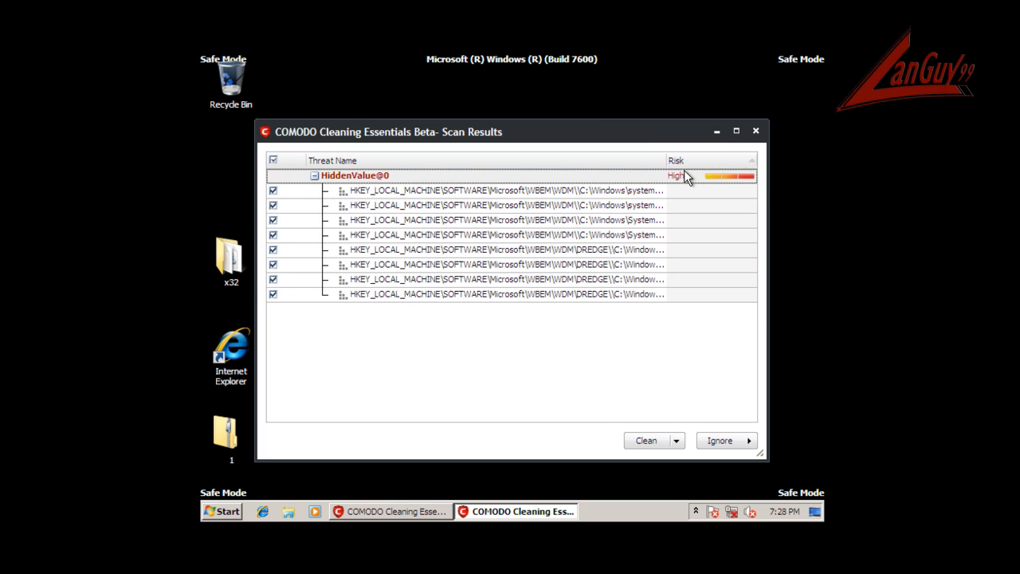
{"action": "left_click_drag", "start_coordinate": [667, 158], "coordinate": [823, 147]}
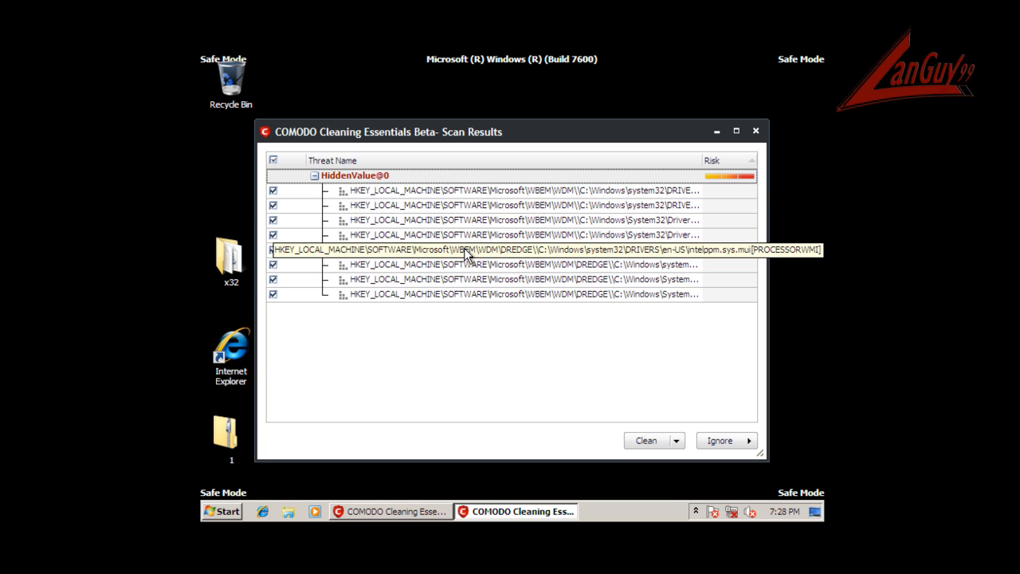
Quarantine all selected threats, accept disinfecting those that cannot be quarantined, and close the scan results
{"action": "left_click", "coordinate": [676, 441]}
{"action": "left_click", "coordinate": [682, 478]}
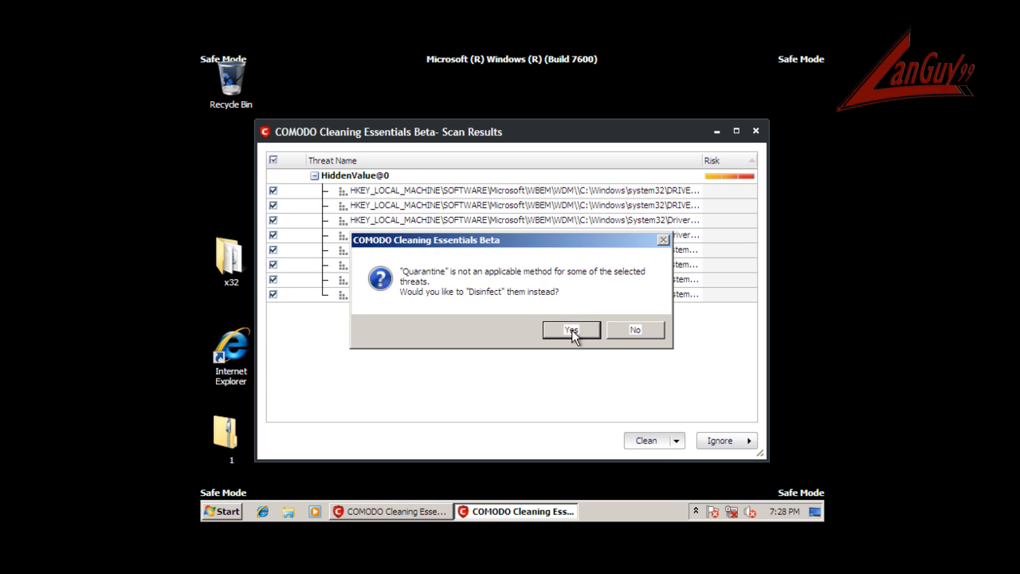
{"action": "left_click", "coordinate": [573, 330]}
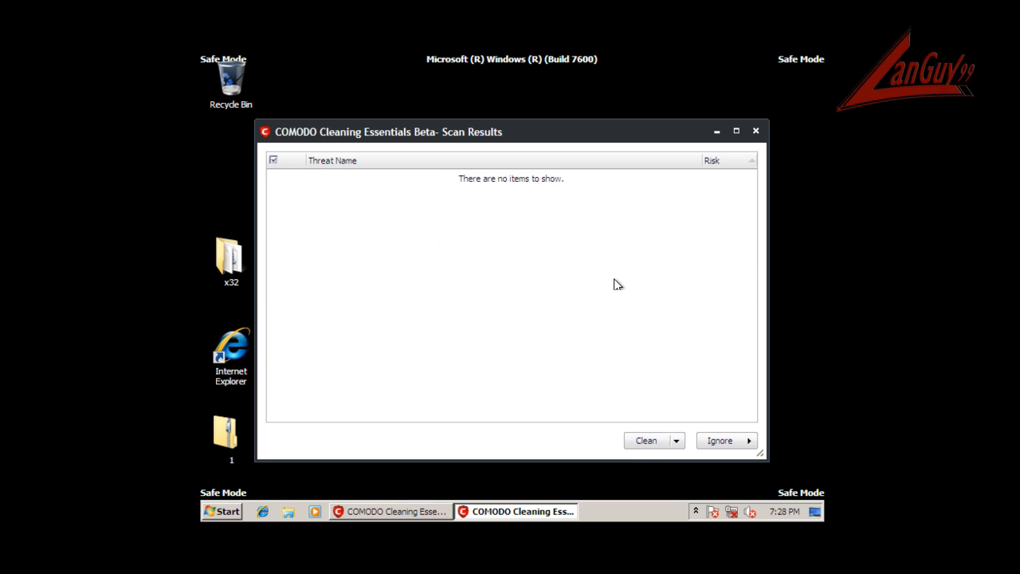
{"action": "left_click", "coordinate": [756, 130]}
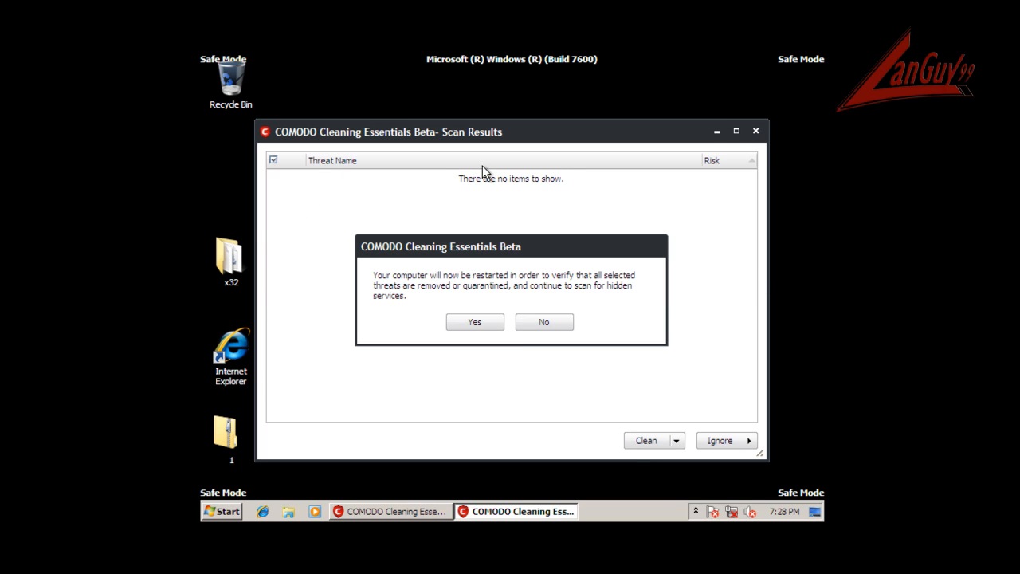
Accept restarting the computer to verify the removal of the threats and continue scanning for hidden services
{"action": "left_click", "coordinate": [470, 321]}
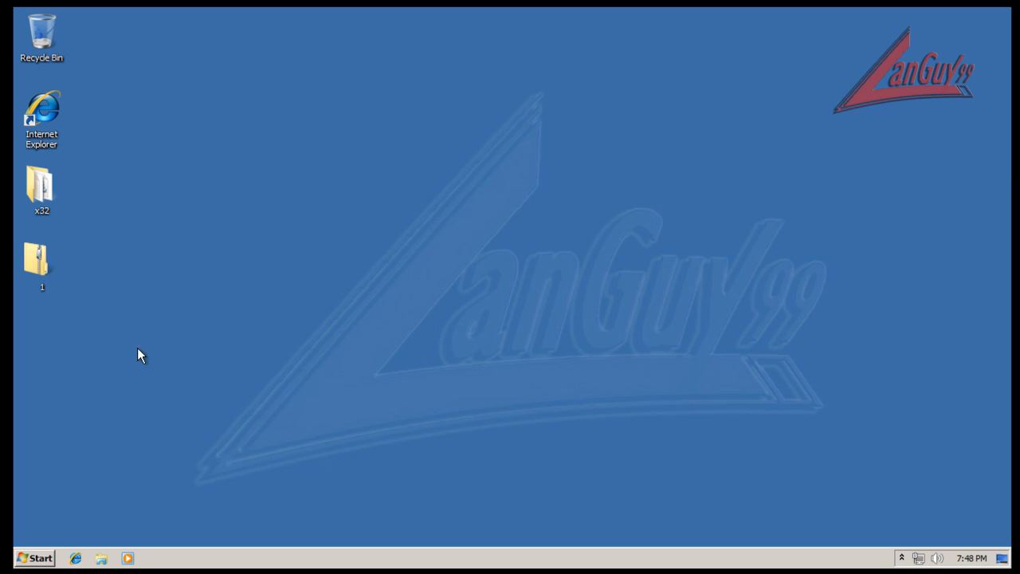
Open System Configuration with msconfig, examine the services and startup items, and cancel without changes
{"action": "left_click", "coordinate": [46, 560]}
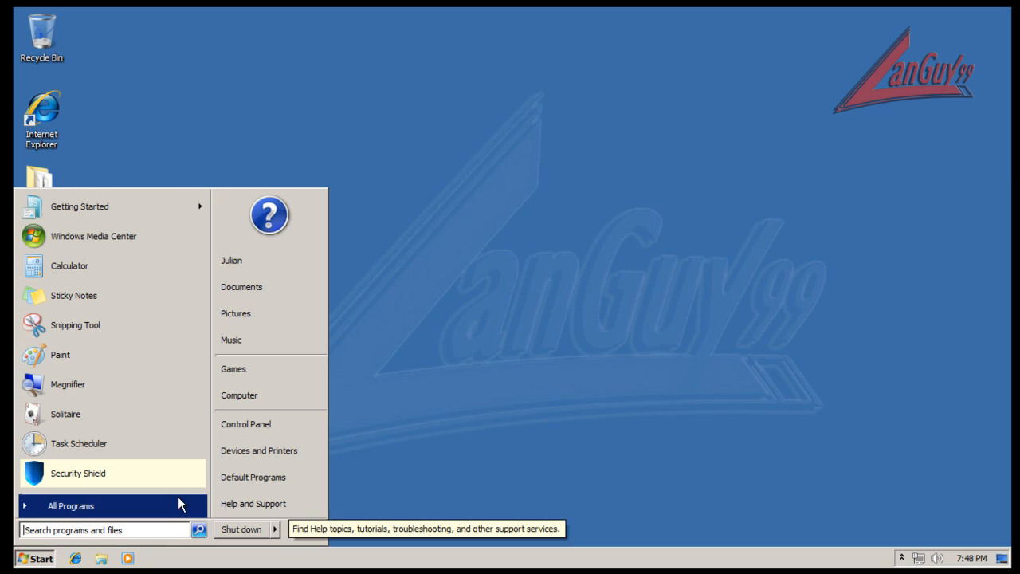
{"action": "left_click", "coordinate": [157, 531]}
{"action": "type", "text": "l"}
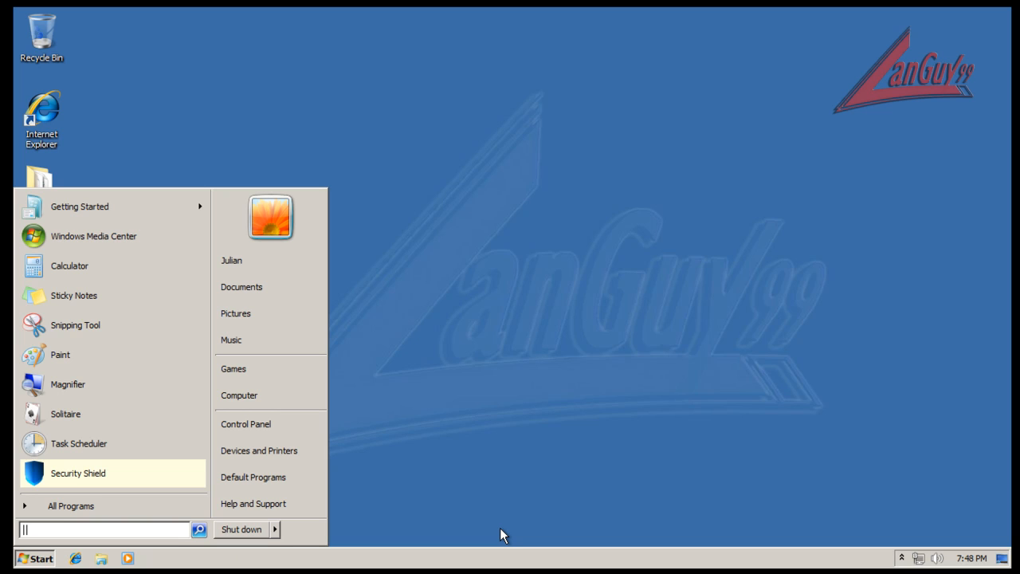
{"action": "type", "text": "msconfig"}
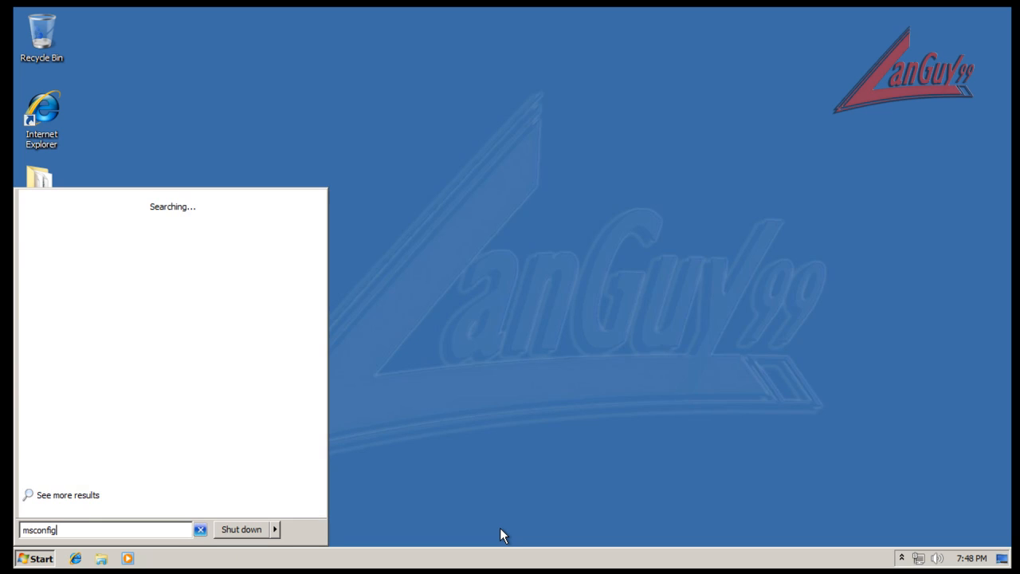
{"action": "key", "text": "Return"}
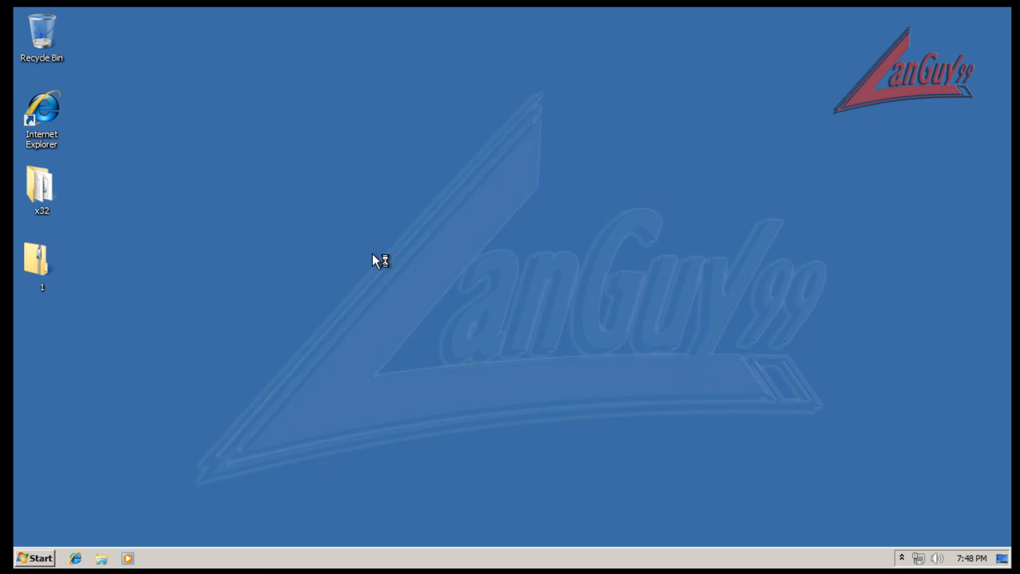
{"action": "left_click", "coordinate": [387, 163]}
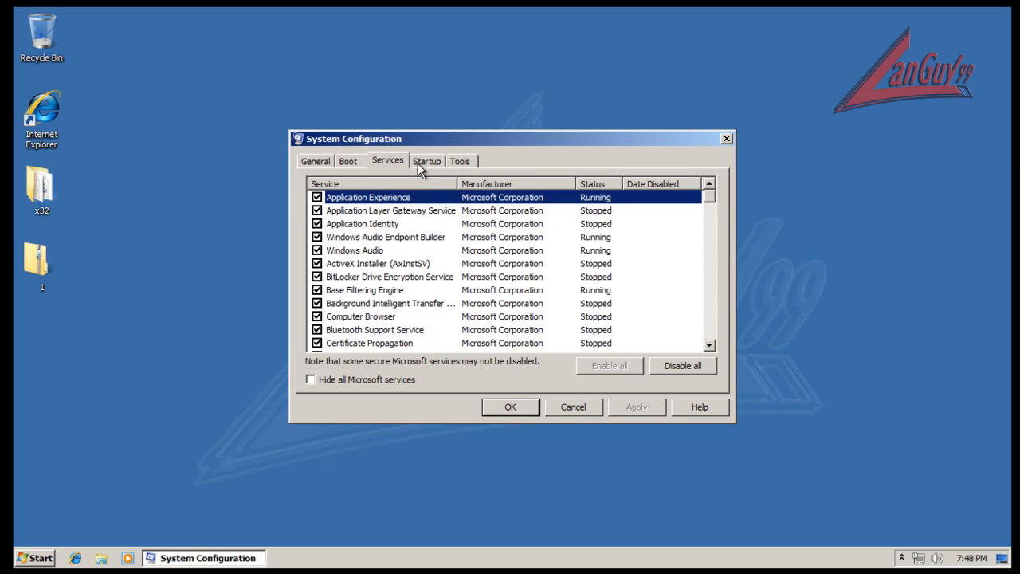
{"action": "left_click", "coordinate": [426, 160]}
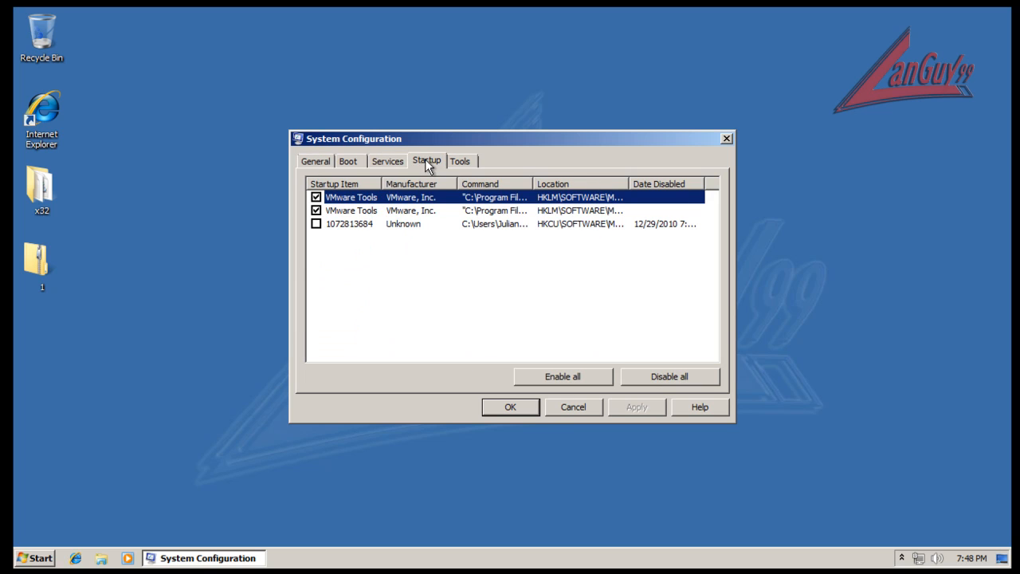
{"action": "left_click", "coordinate": [577, 409]}
Extract all four sample applications from the 28.12.2010 folder in archive 1 to the desktop, and close the archive window
{"action": "double_click", "coordinate": [36, 261]}
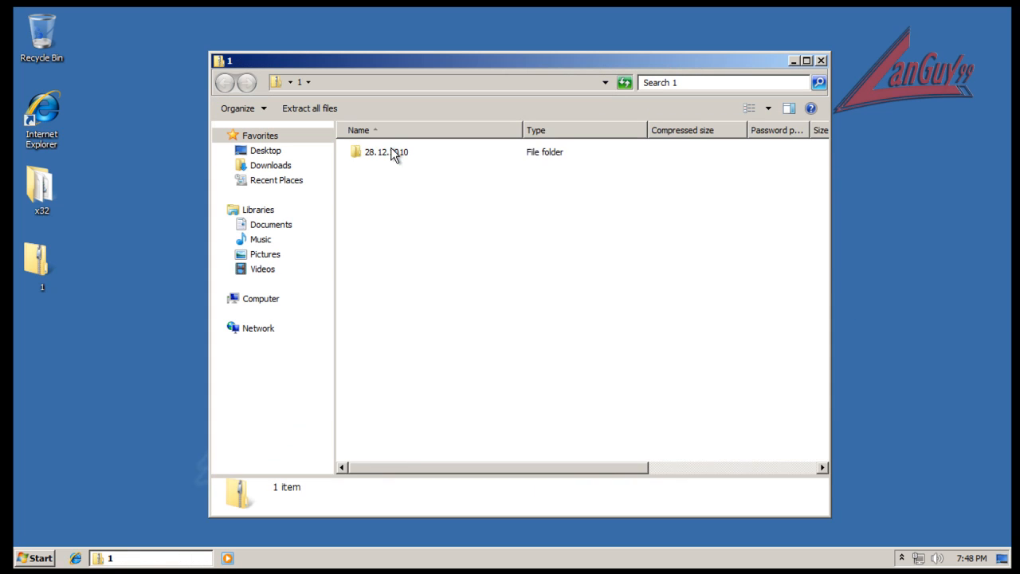
{"action": "double_click", "coordinate": [393, 160]}
{"action": "left_click_drag", "start_coordinate": [415, 253], "coordinate": [102, 334]}
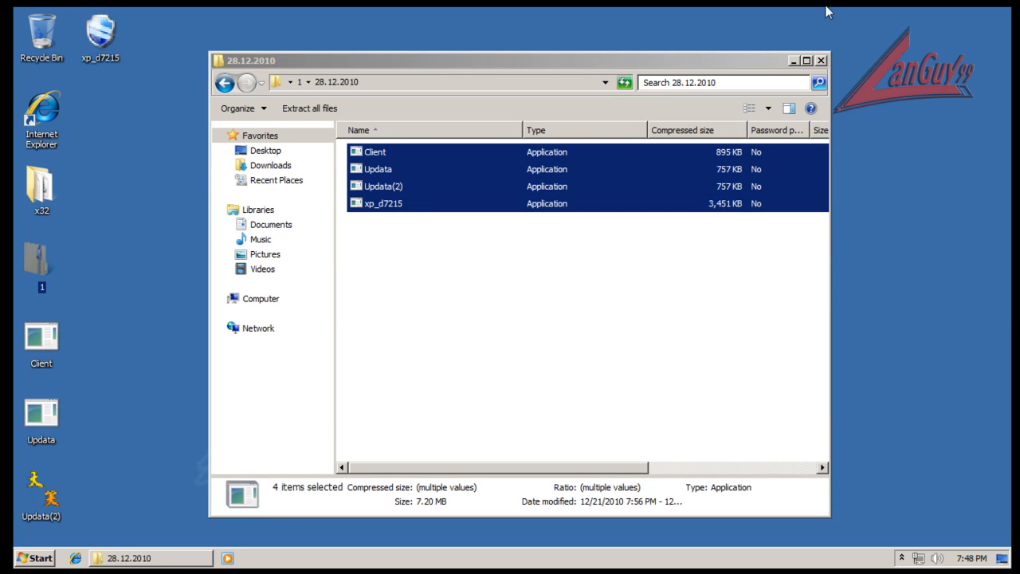
{"action": "left_click", "coordinate": [821, 60]}
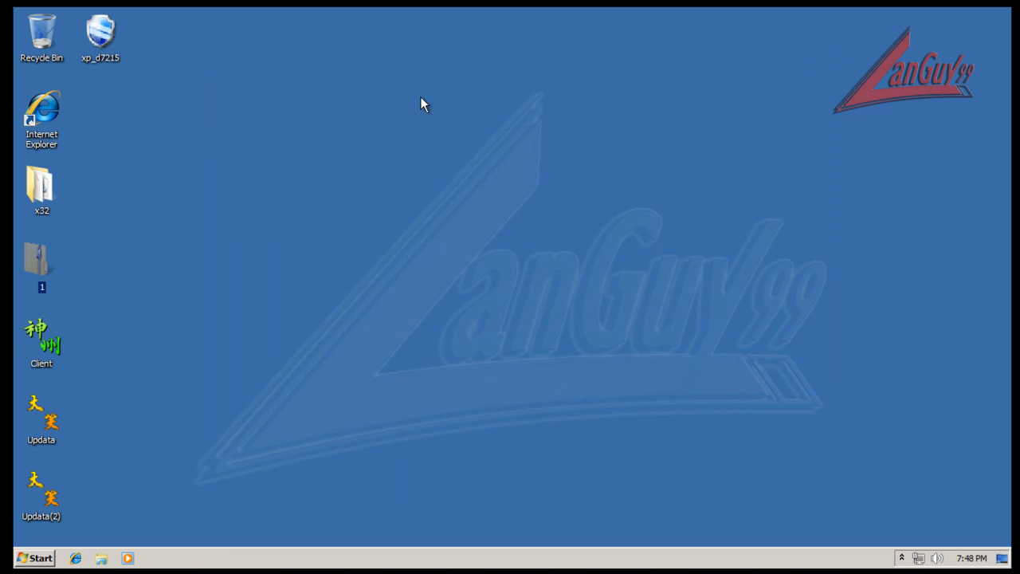
Run the malware samples Updata(2), Updata, Client and xp_d7215 from the desktop
{"action": "double_click", "coordinate": [40, 485]}
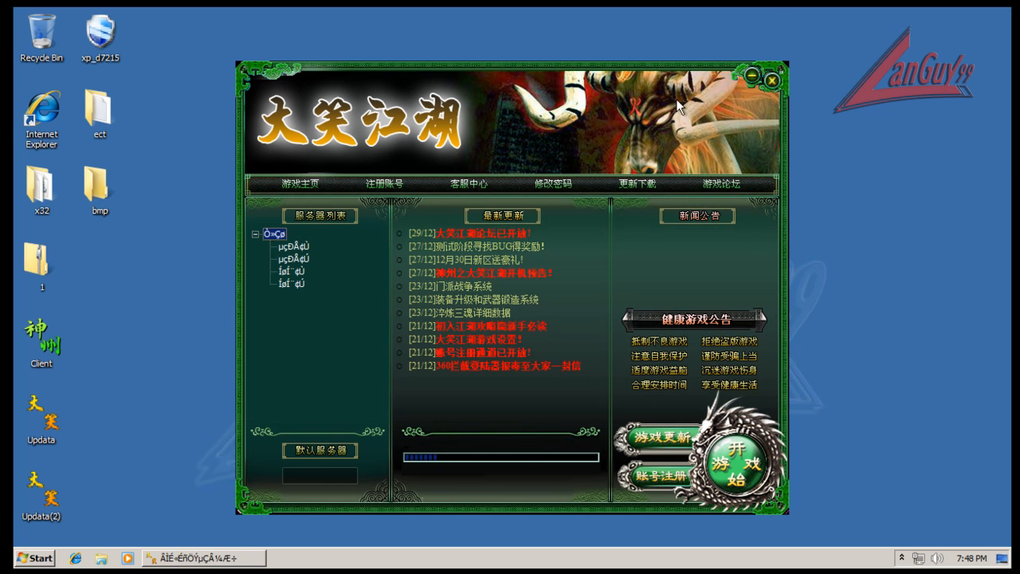
{"action": "left_click", "coordinate": [46, 419]}
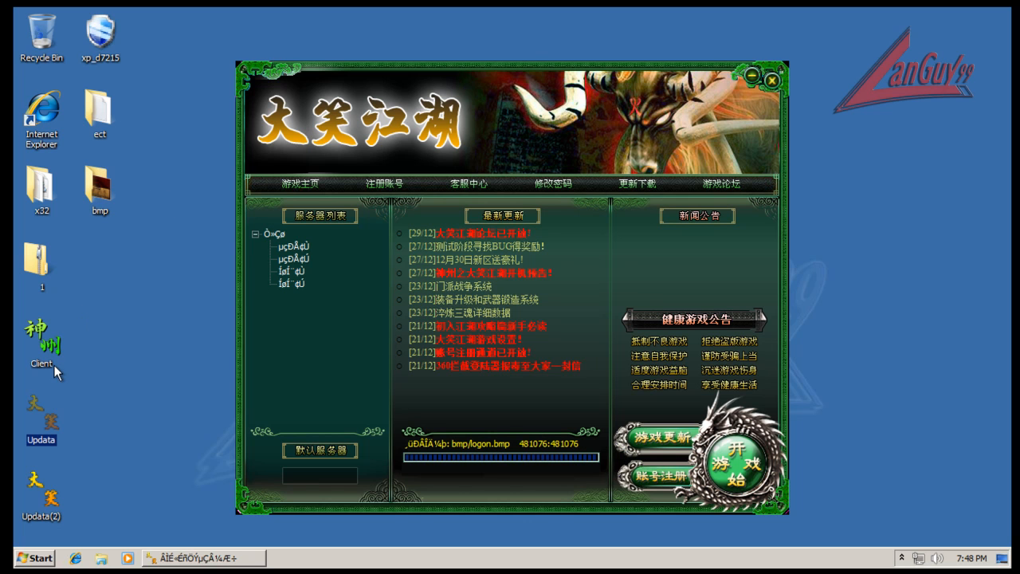
{"action": "double_click", "coordinate": [42, 342]}
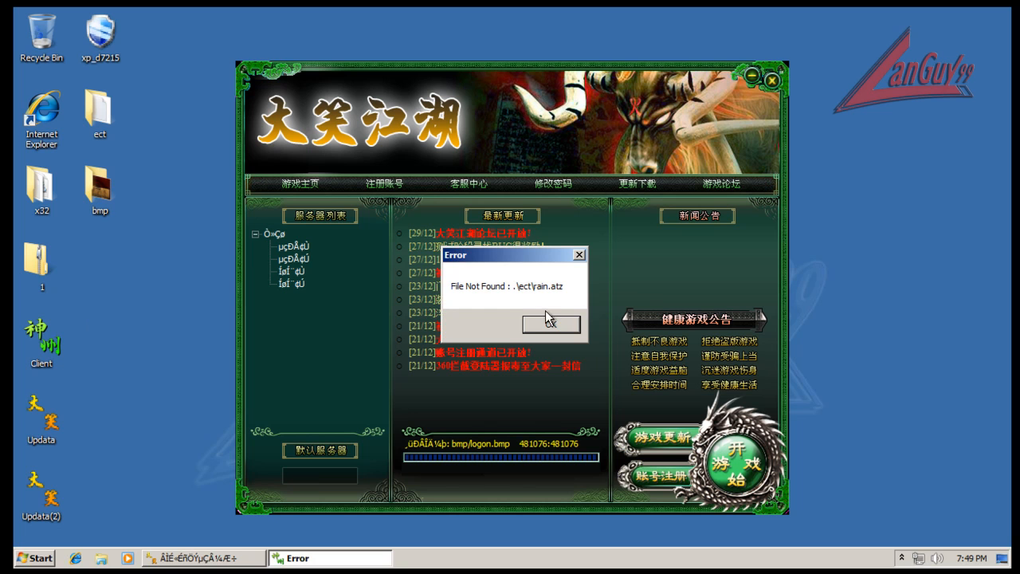
{"action": "left_click", "coordinate": [100, 34]}
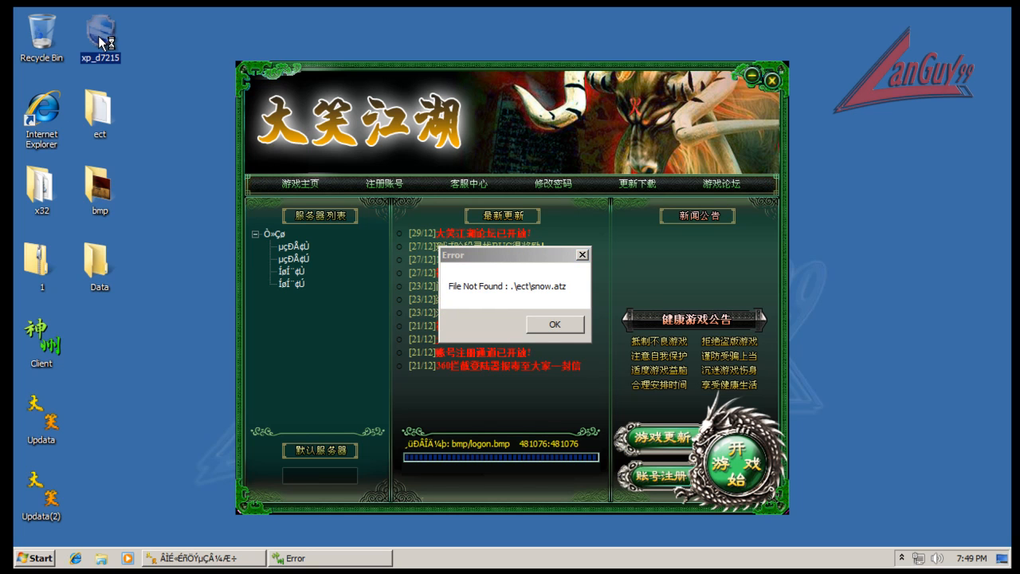
Dismiss the Client file errors, close the Security Shield infection warning, and confirm continuing unprotected
{"action": "left_click", "coordinate": [540, 325]}
{"action": "left_click", "coordinate": [539, 325]}
{"action": "left_click", "coordinate": [540, 325]}
{"action": "left_click", "coordinate": [540, 325]}
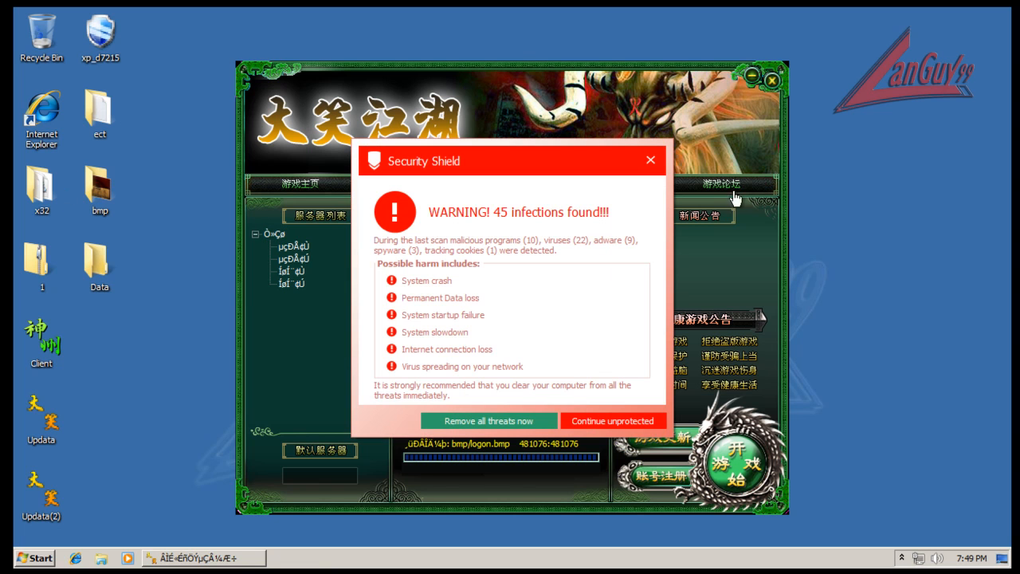
{"action": "left_click", "coordinate": [651, 160]}
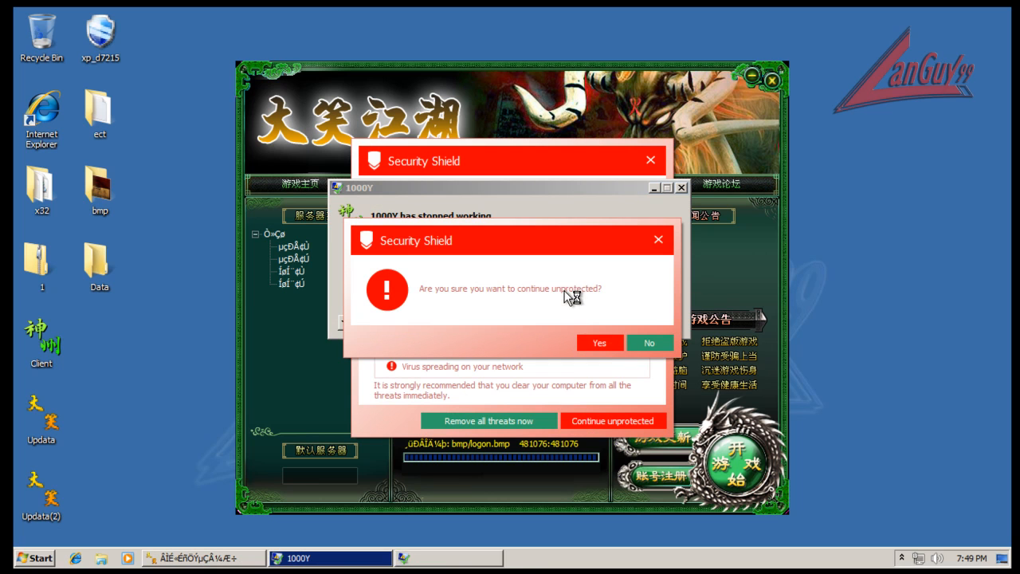
{"action": "left_click", "coordinate": [599, 344]}
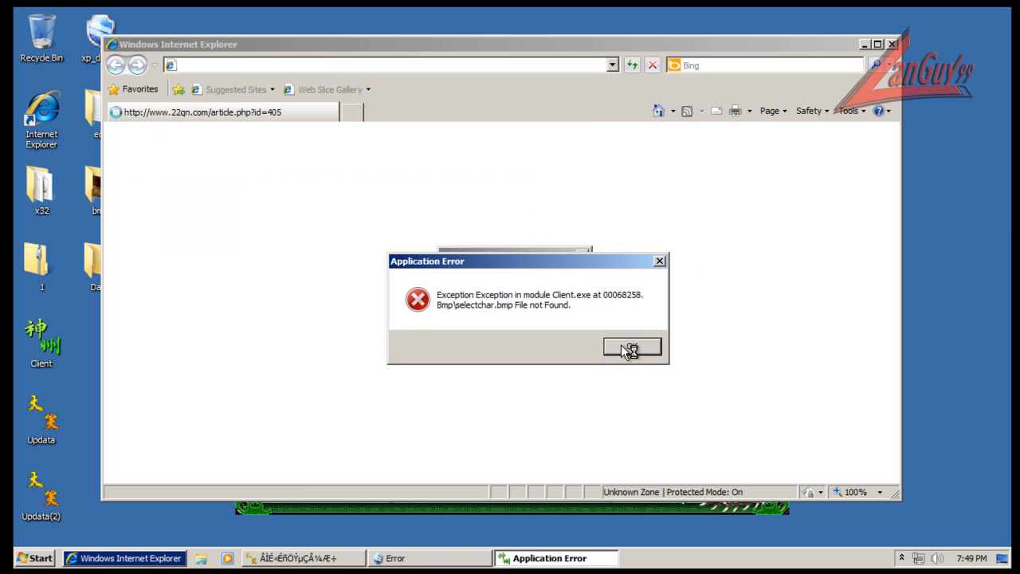
Close everything the samples left open: the Client error messages, browser page, game launcher and Program Compatibility Assistant
{"action": "left_click", "coordinate": [631, 346]}
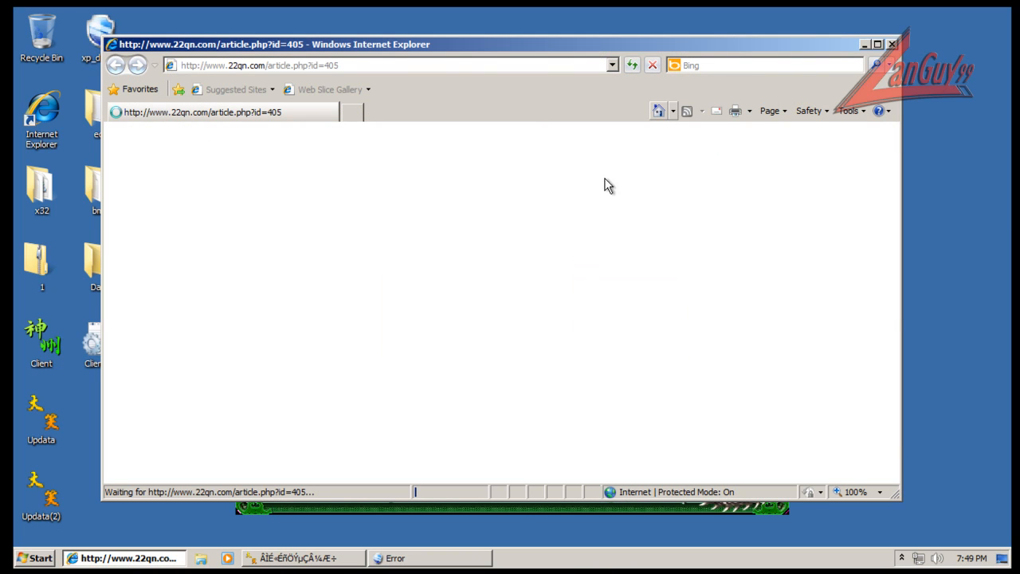
{"action": "left_click", "coordinate": [892, 44]}
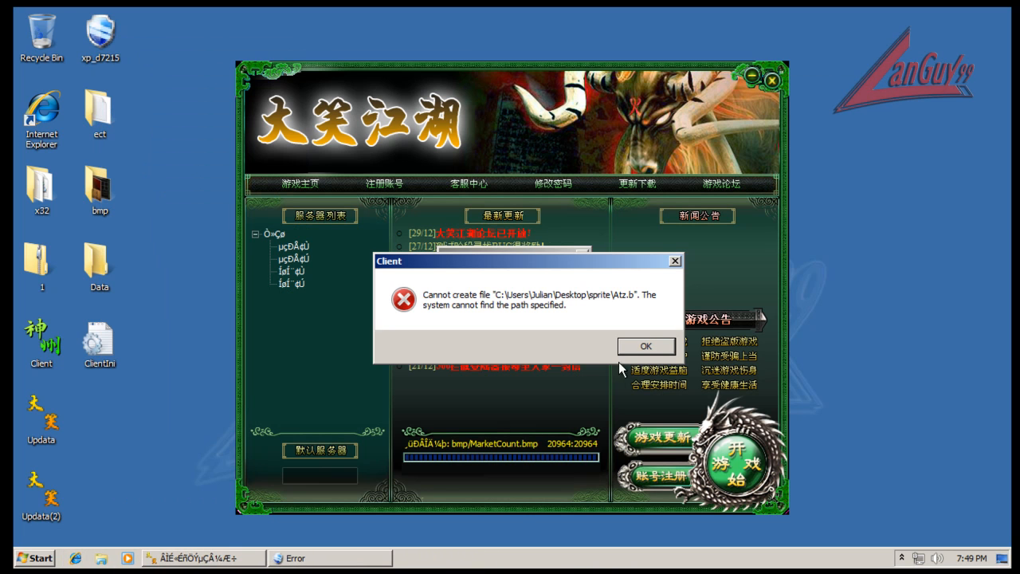
{"action": "left_click", "coordinate": [636, 349]}
{"action": "left_click", "coordinate": [578, 330]}
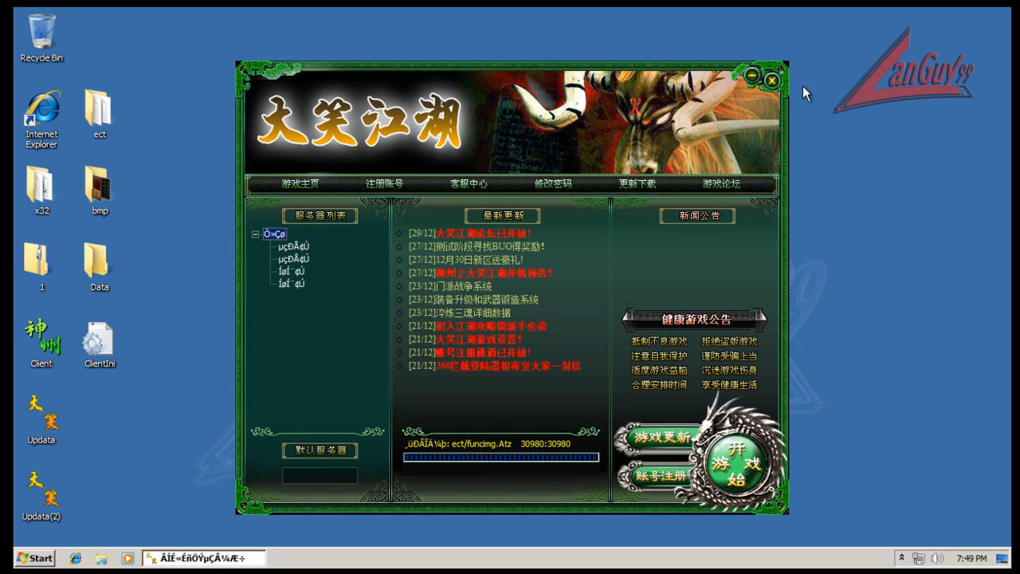
{"action": "left_click", "coordinate": [772, 80]}
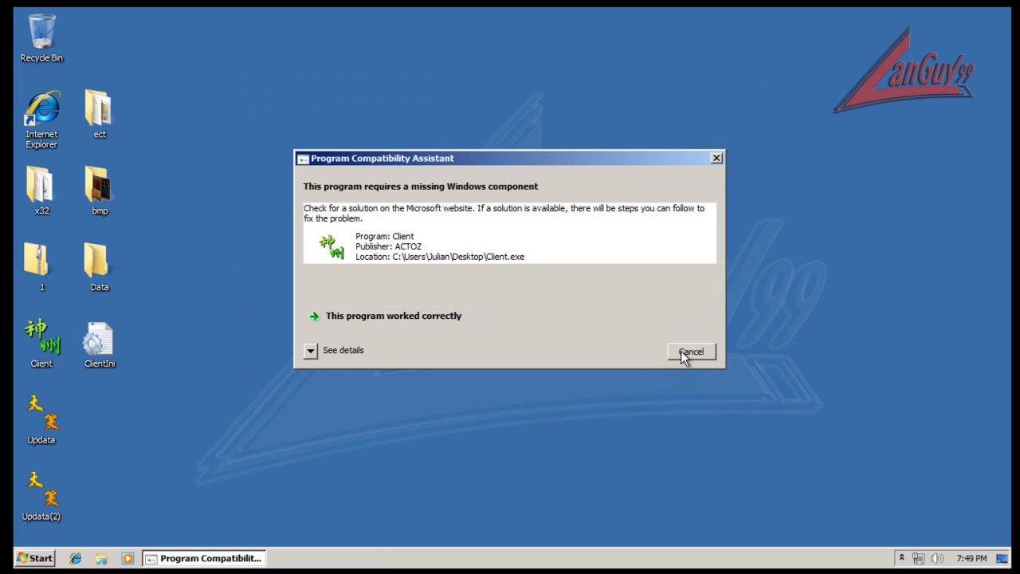
{"action": "left_click", "coordinate": [681, 351]}
Launch CCE from the x32 folder on the desktop and allow it to make changes to the computer
{"action": "left_click", "coordinate": [38, 202]}
{"action": "double_click", "coordinate": [38, 201]}
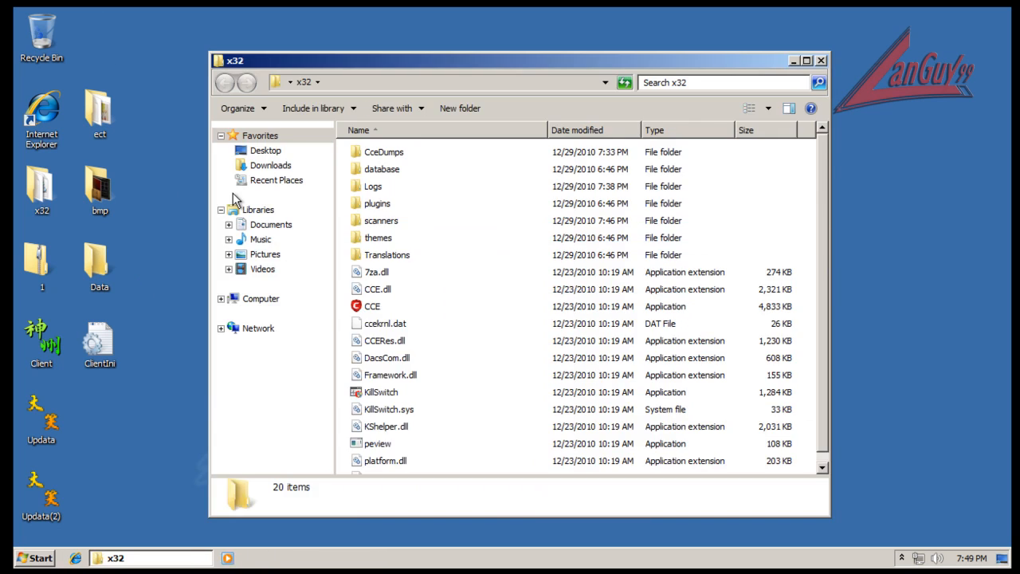
{"action": "left_click", "coordinate": [379, 394]}
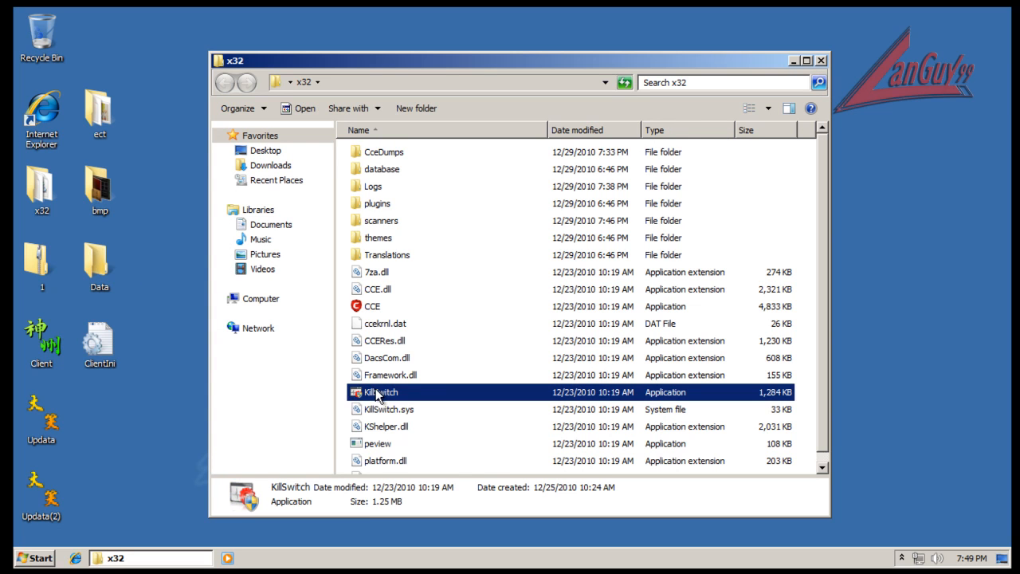
{"action": "double_click", "coordinate": [376, 309]}
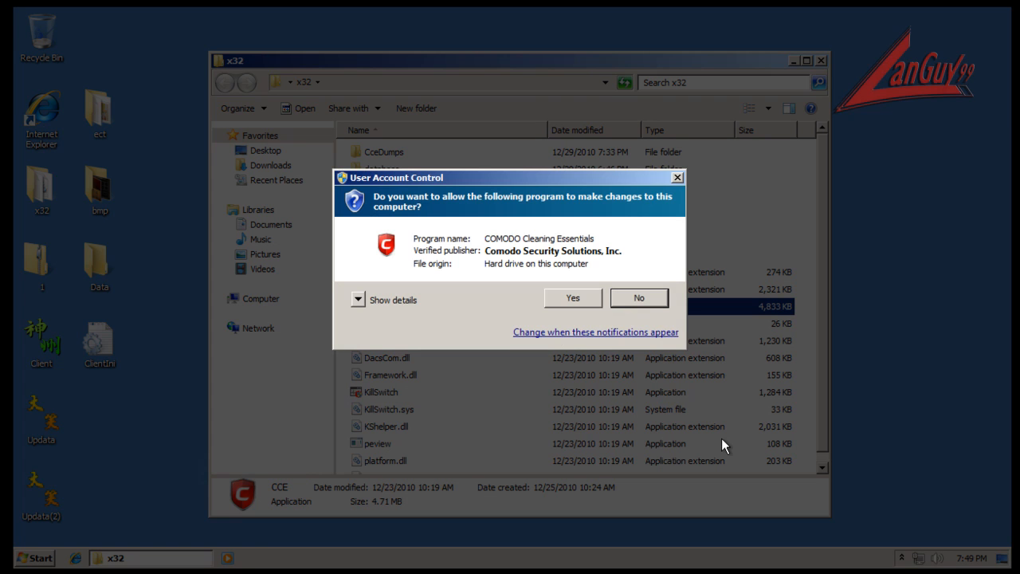
{"action": "left_click", "coordinate": [567, 301]}
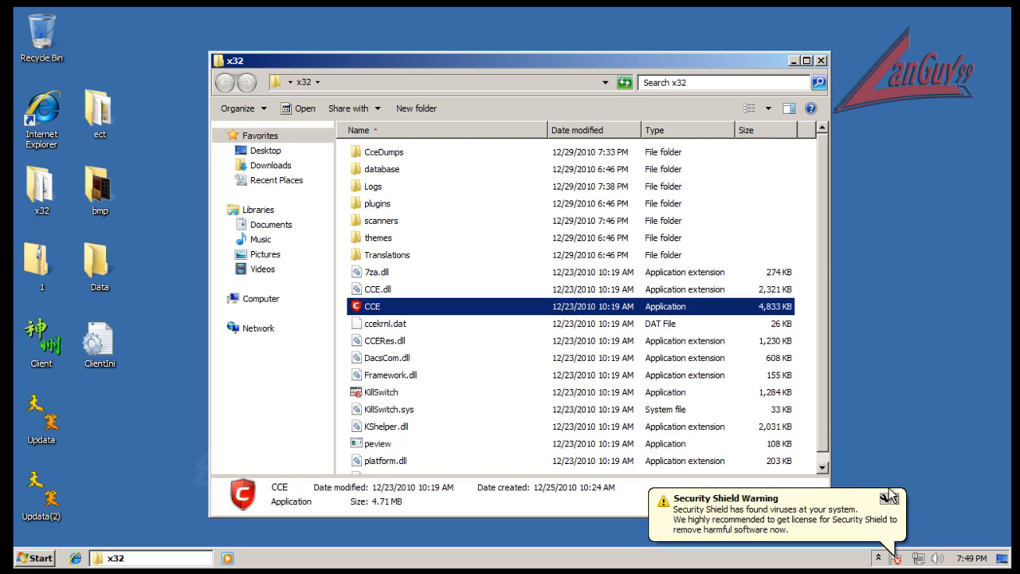
Dismiss the Security Shield warning balloon, check the hidden notification icons, and bring COMODO Cleaning Essentials to the front
{"action": "left_click", "coordinate": [888, 498]}
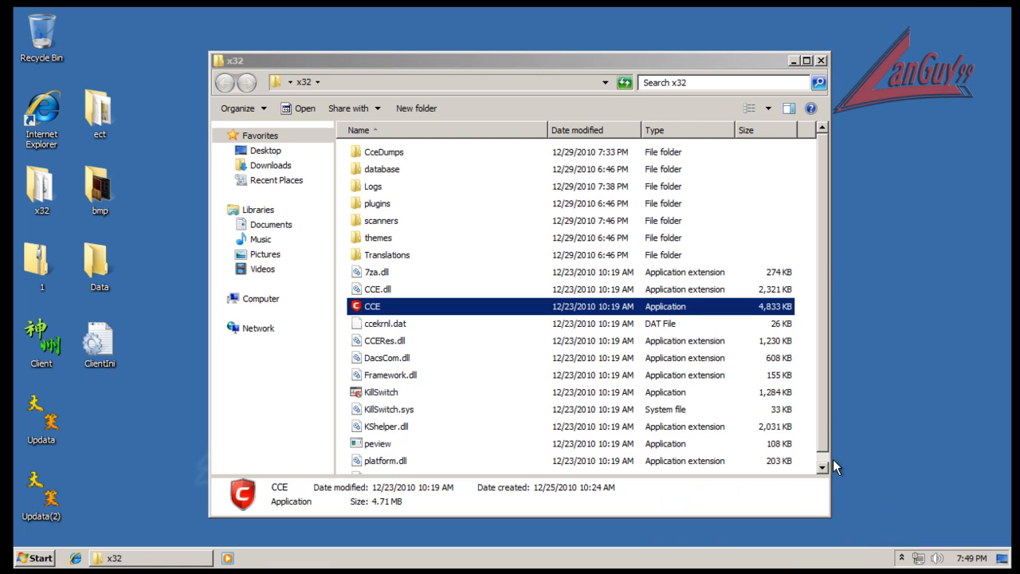
{"action": "left_click", "coordinate": [902, 558]}
{"action": "left_click", "coordinate": [901, 558]}
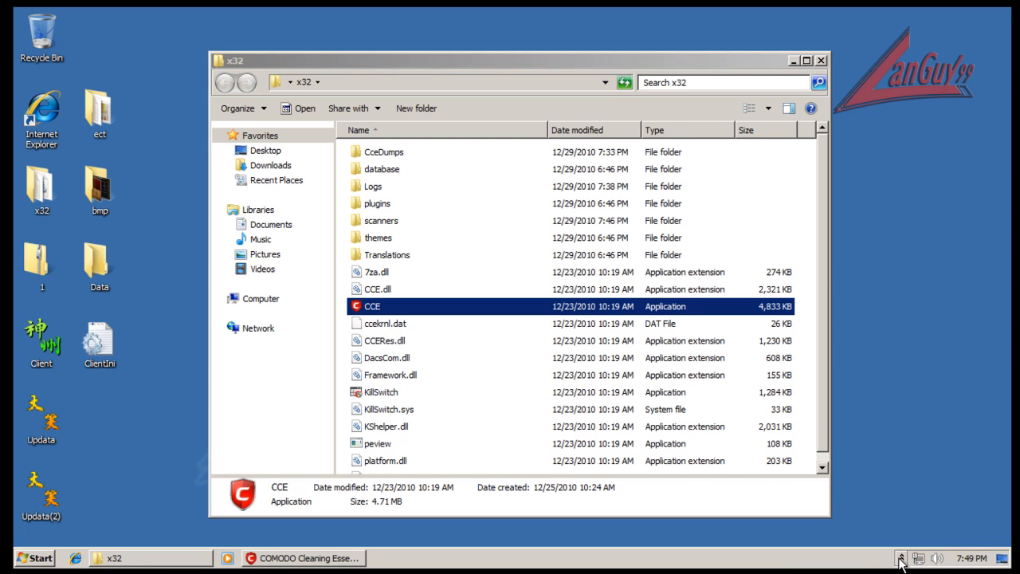
{"action": "left_click", "coordinate": [353, 558]}
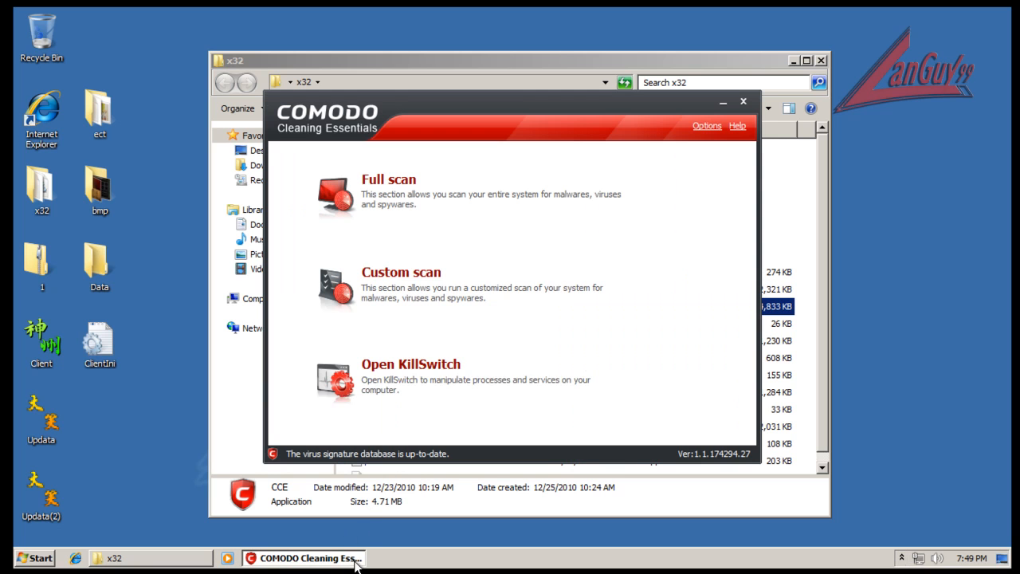
Open KillSwitch from COMODO Cleaning Essentials and hide the safe objects in its process list
{"action": "left_click", "coordinate": [572, 385]}
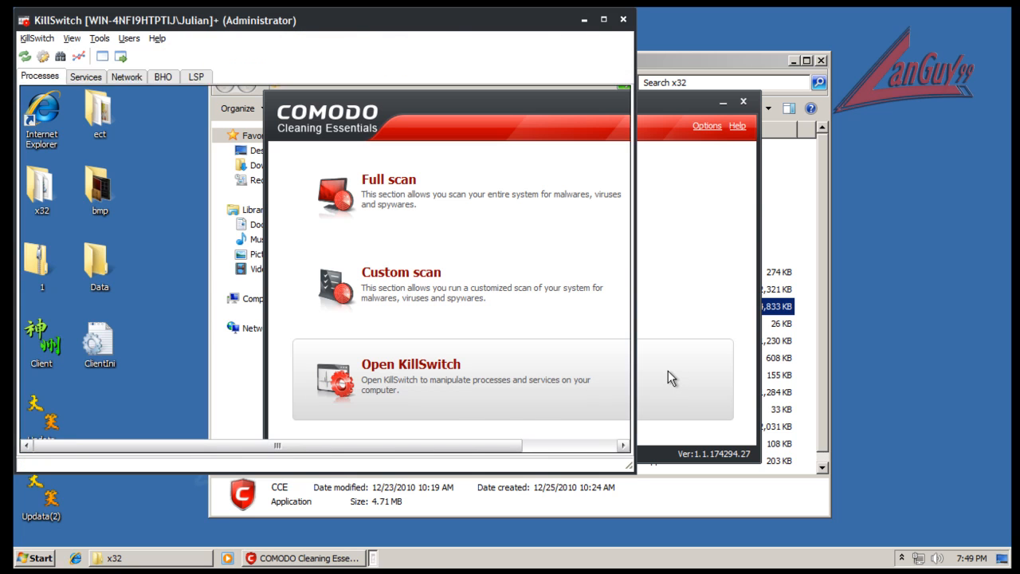
{"action": "left_click_drag", "start_coordinate": [371, 13], "coordinate": [540, 43]}
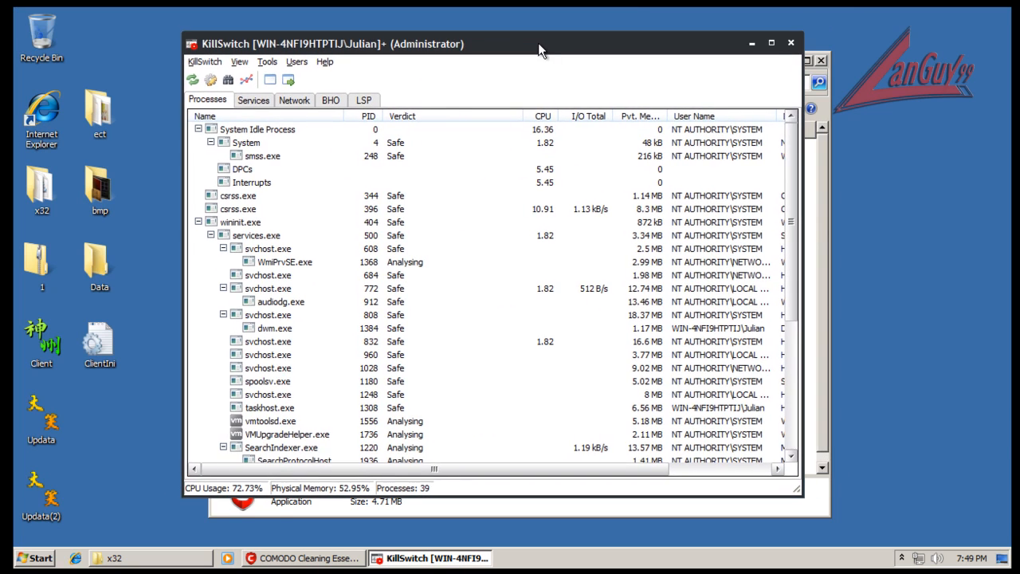
{"action": "left_click", "coordinate": [239, 62]}
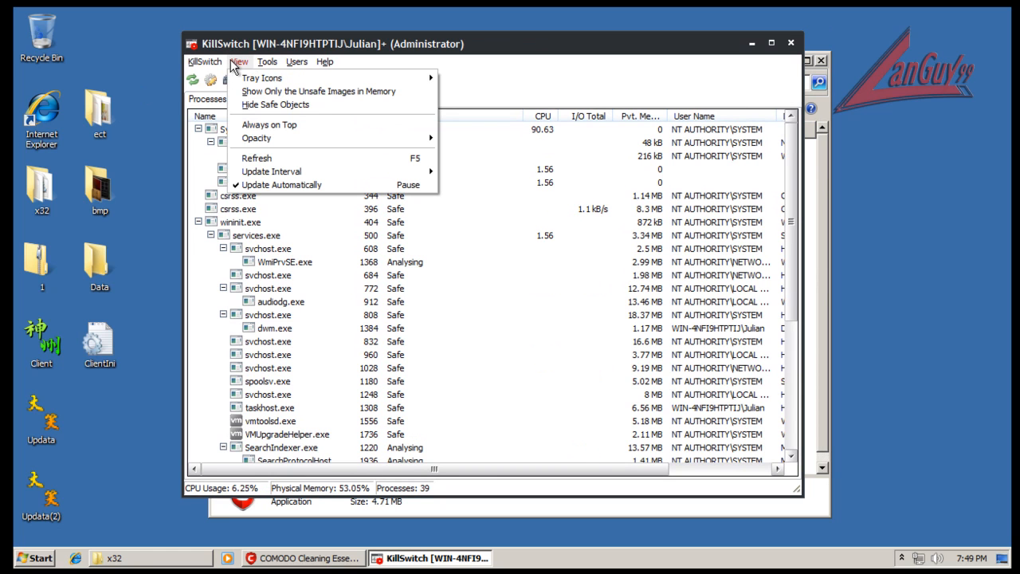
{"action": "left_click", "coordinate": [354, 105]}
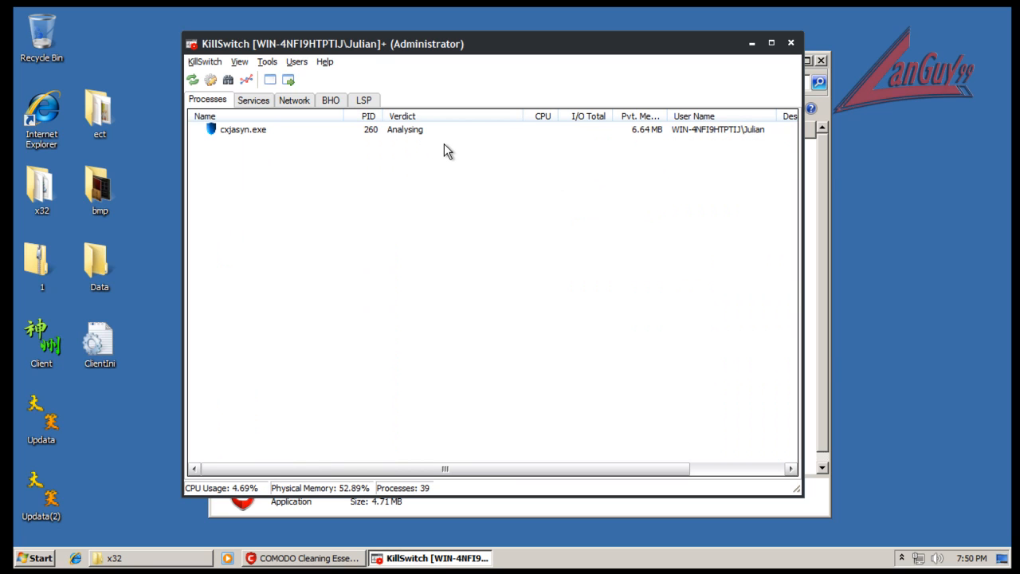
Open the properties of the cxjasyn.exe process, examine its scanner verdicts, and move the properties window aside from the process list
{"action": "right_click", "coordinate": [253, 133]}
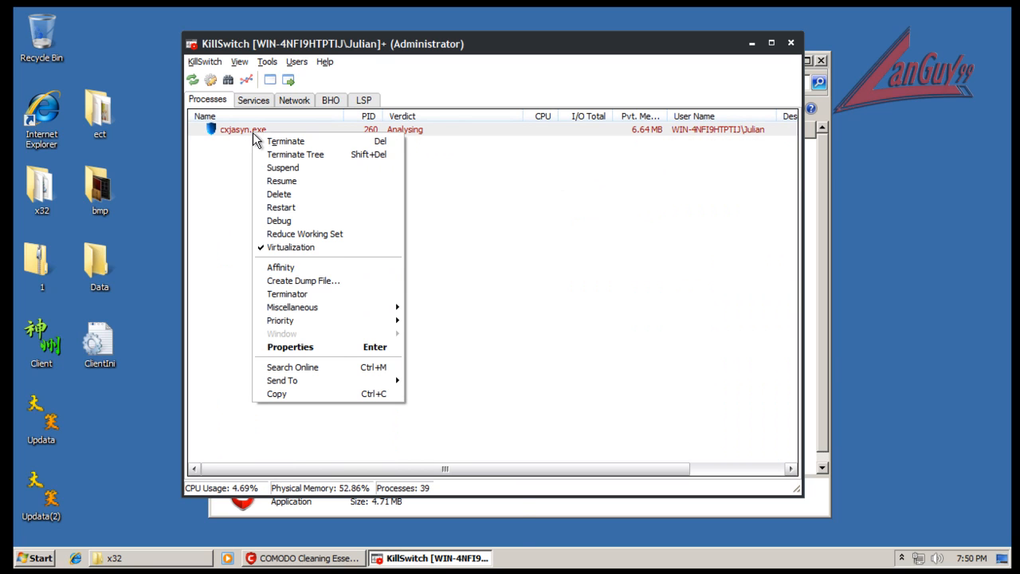
{"action": "left_click", "coordinate": [323, 347]}
{"action": "left_click_drag", "start_coordinate": [394, 117], "coordinate": [458, 96]}
{"action": "left_click", "coordinate": [325, 126]}
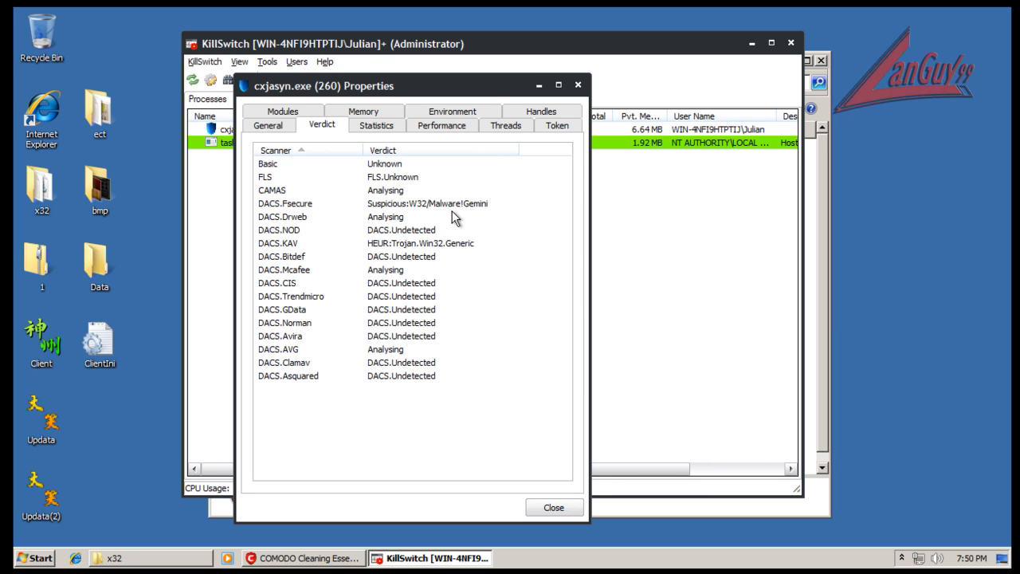
{"action": "left_click_drag", "start_coordinate": [490, 85], "coordinate": [776, 154]}
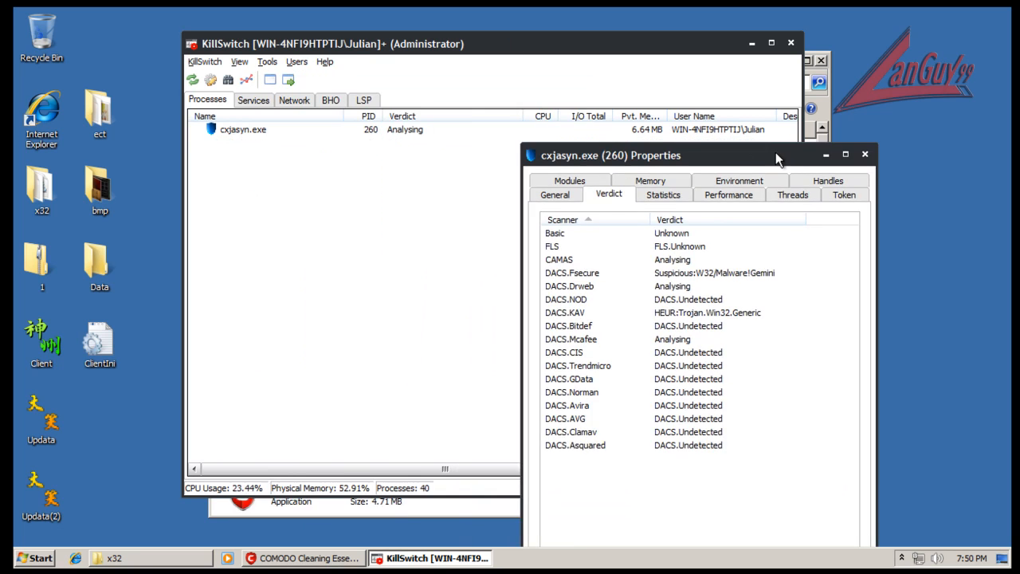
Move the cxjasyn.exe properties window back over the process list, examine the CAMAS verdict, and close the window
{"action": "left_click_drag", "start_coordinate": [568, 108], "coordinate": [495, 86]}
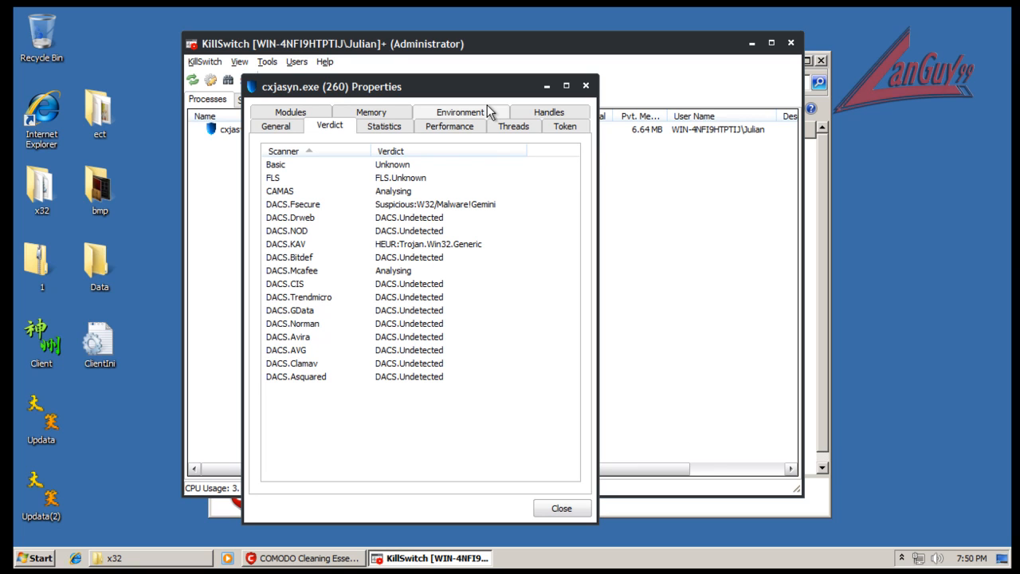
{"action": "left_click", "coordinate": [401, 166]}
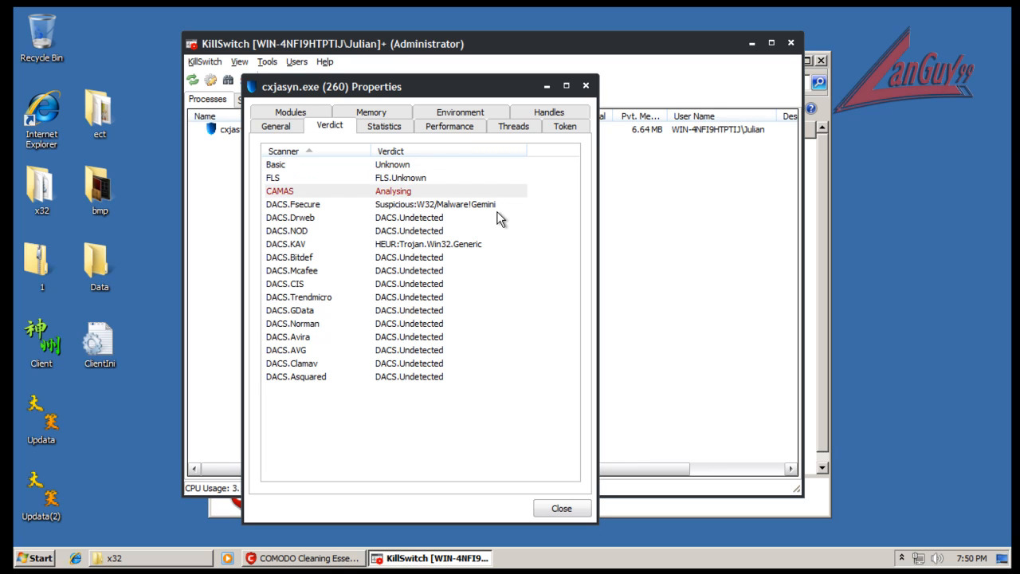
{"action": "left_click", "coordinate": [585, 86]}
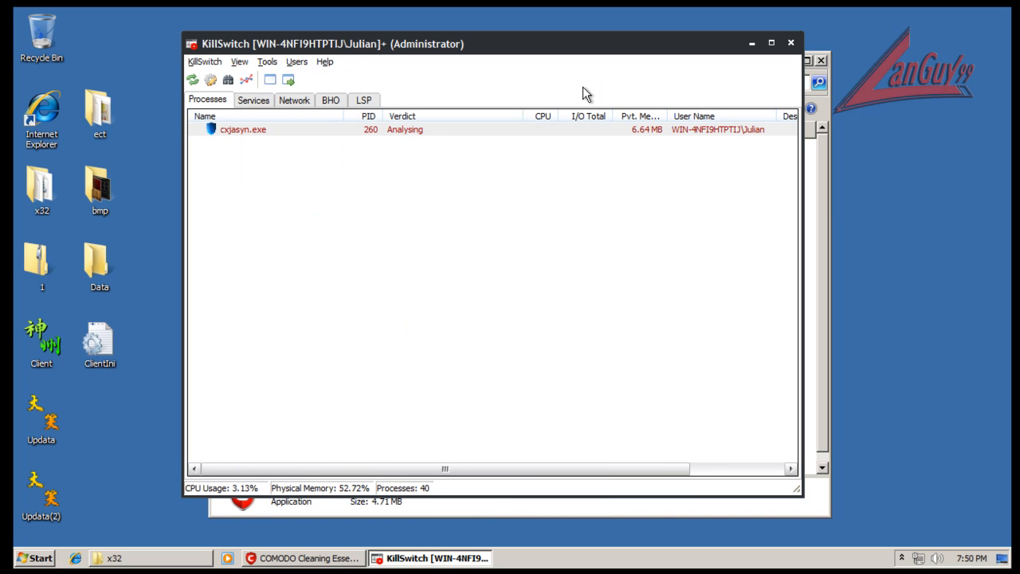
Reopen the cxjasyn.exe process properties, examine the Fsecure and KAV verdicts and the process statistics, and close them
{"action": "right_click", "coordinate": [416, 130]}
{"action": "left_click", "coordinate": [452, 340]}
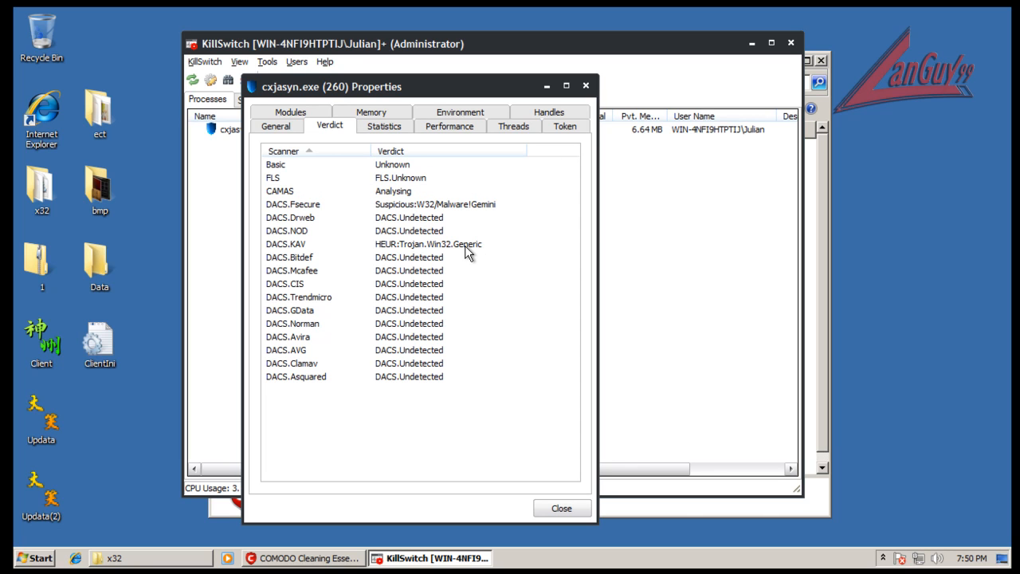
{"action": "mouse_move", "coordinate": [503, 83]}
{"action": "left_mouse_down"}
{"action": "mouse_move", "coordinate": [510, 180]}
{"action": "mouse_move", "coordinate": [500, 79]}
{"action": "left_mouse_up"}
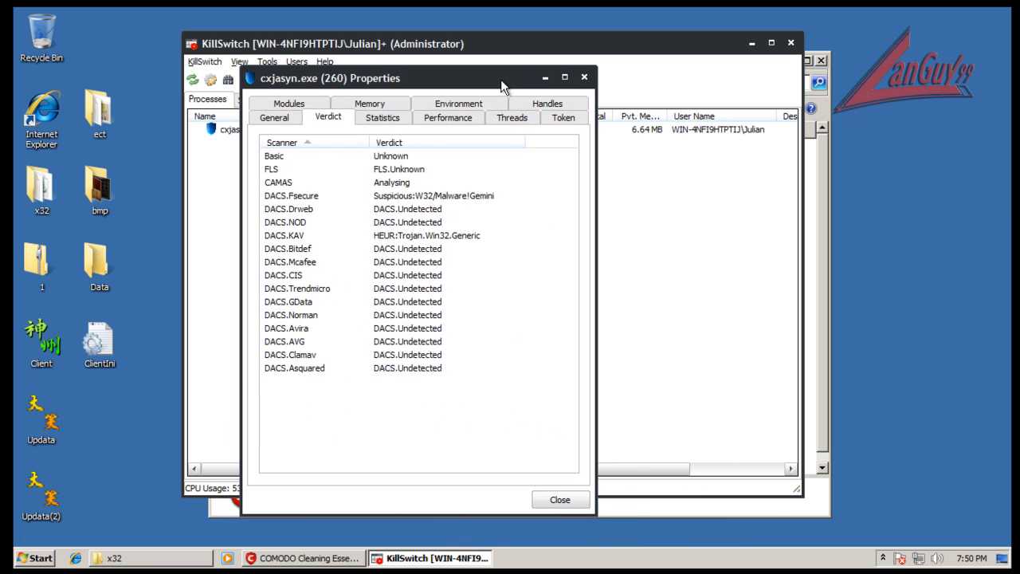
{"action": "left_click", "coordinate": [467, 197]}
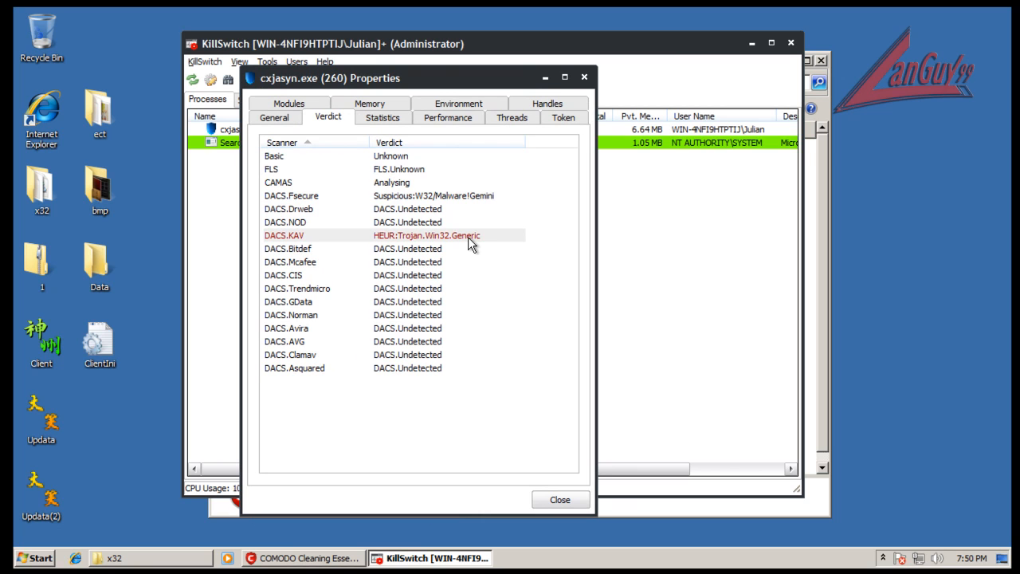
{"action": "left_click_drag", "start_coordinate": [502, 80], "coordinate": [690, 63]}
{"action": "left_click_drag", "start_coordinate": [691, 99], "coordinate": [548, 170]}
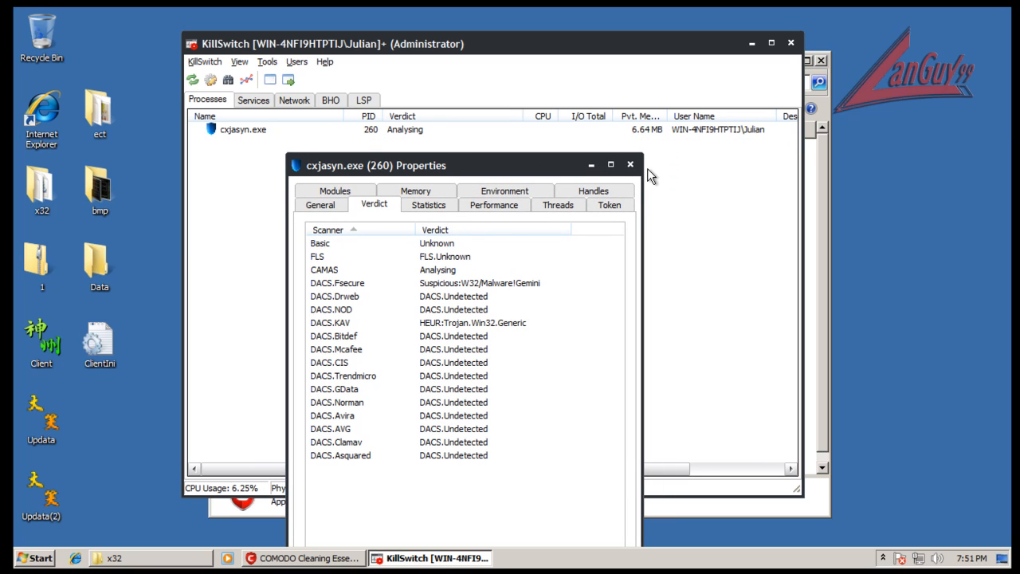
{"action": "left_click", "coordinate": [438, 208]}
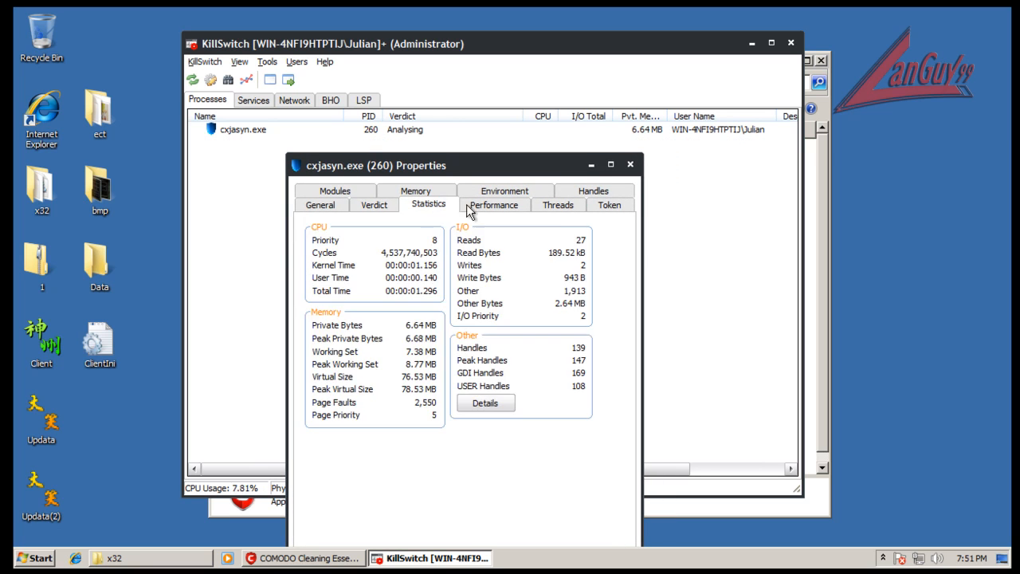
{"action": "left_click", "coordinate": [631, 165]}
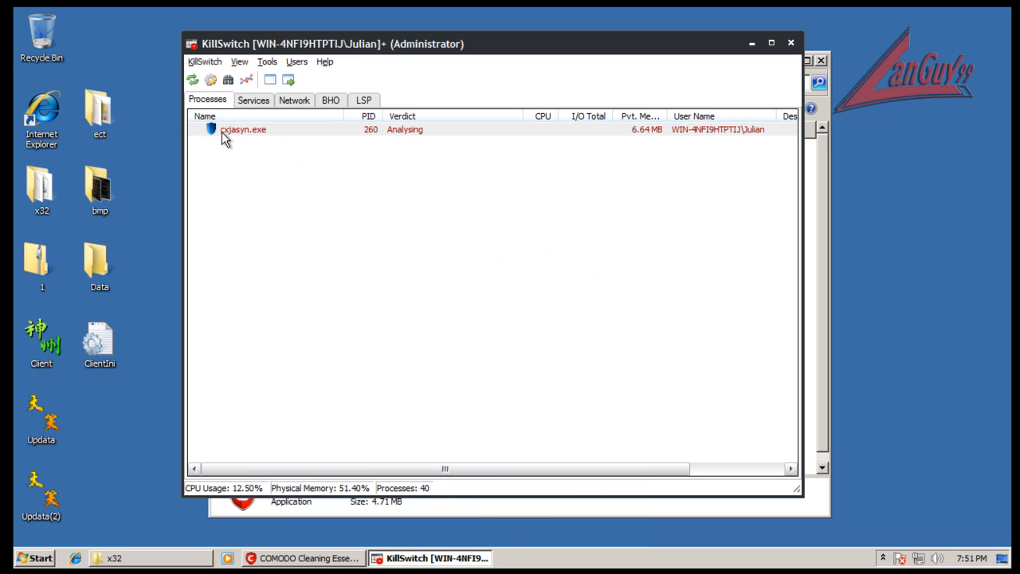
Review the Terminator's termination methods for cxjasyn.exe and close it without running any
{"action": "right_click", "coordinate": [222, 133]}
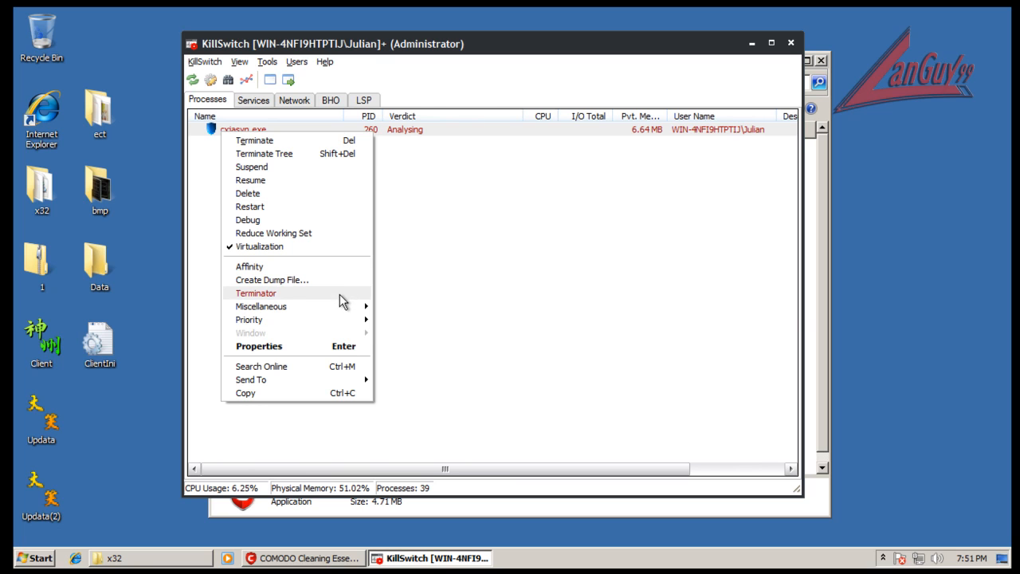
{"action": "left_click", "coordinate": [342, 294]}
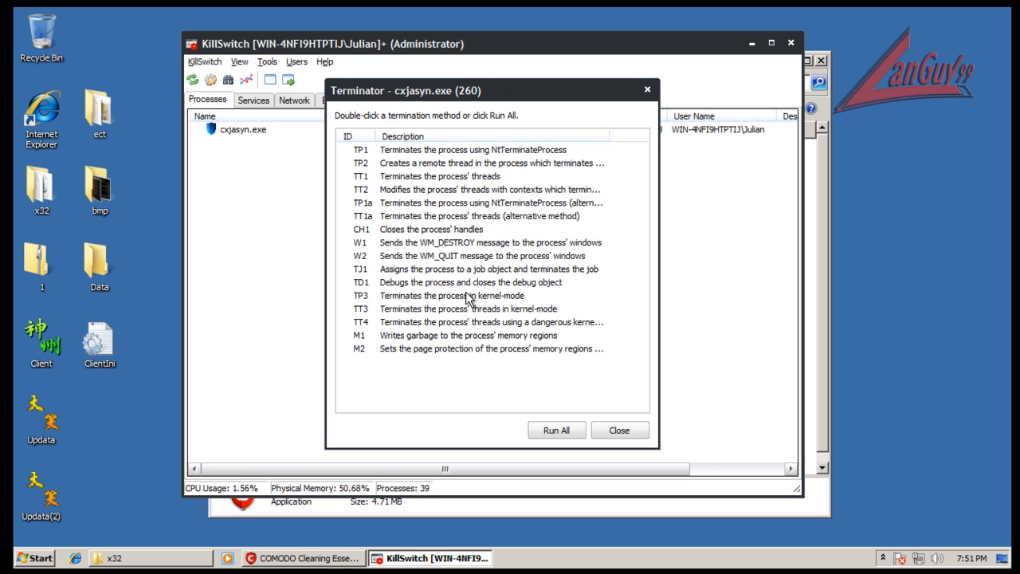
{"action": "left_click", "coordinate": [607, 433]}
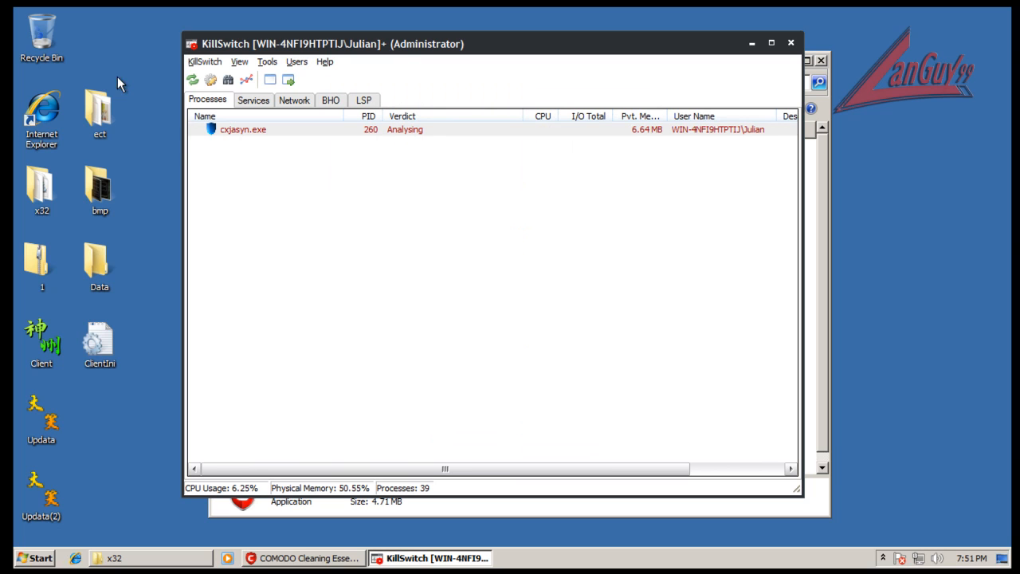
Delete the cxjasyn.exe process from disk, decline the computer restart, and close KillSwitch
{"action": "right_click", "coordinate": [239, 132]}
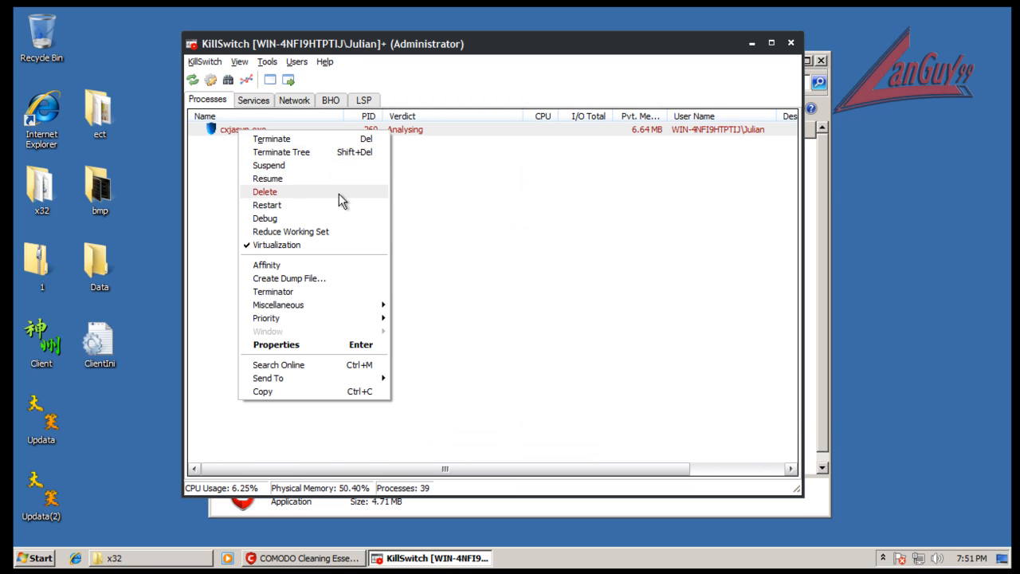
{"action": "left_click", "coordinate": [338, 192]}
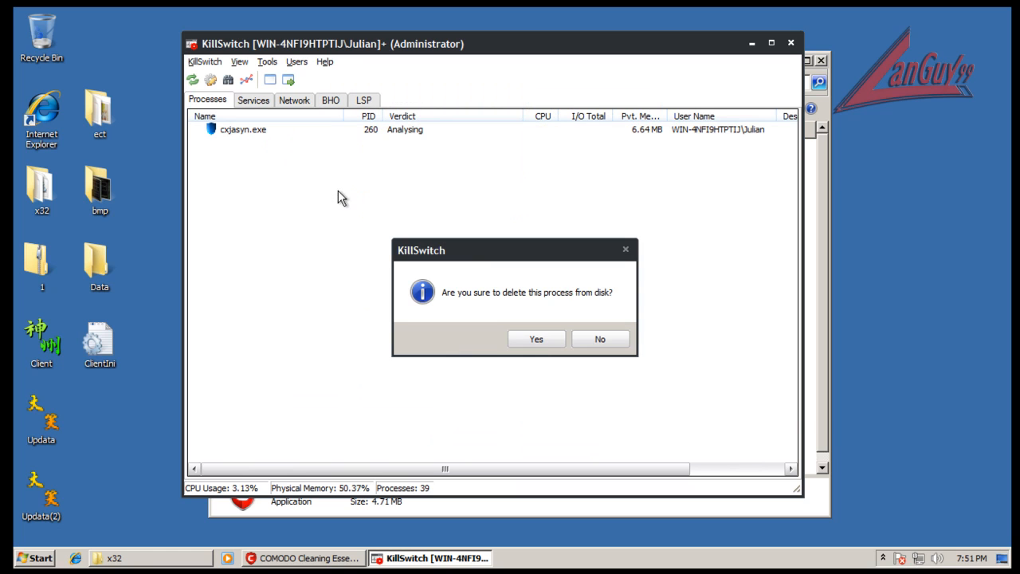
{"action": "left_click", "coordinate": [536, 339]}
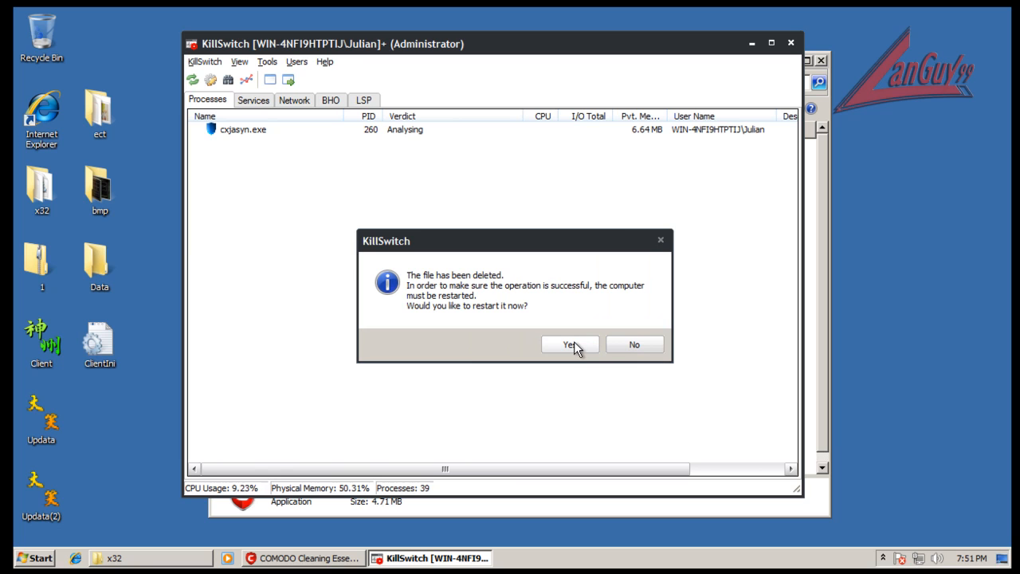
{"action": "left_click", "coordinate": [647, 345]}
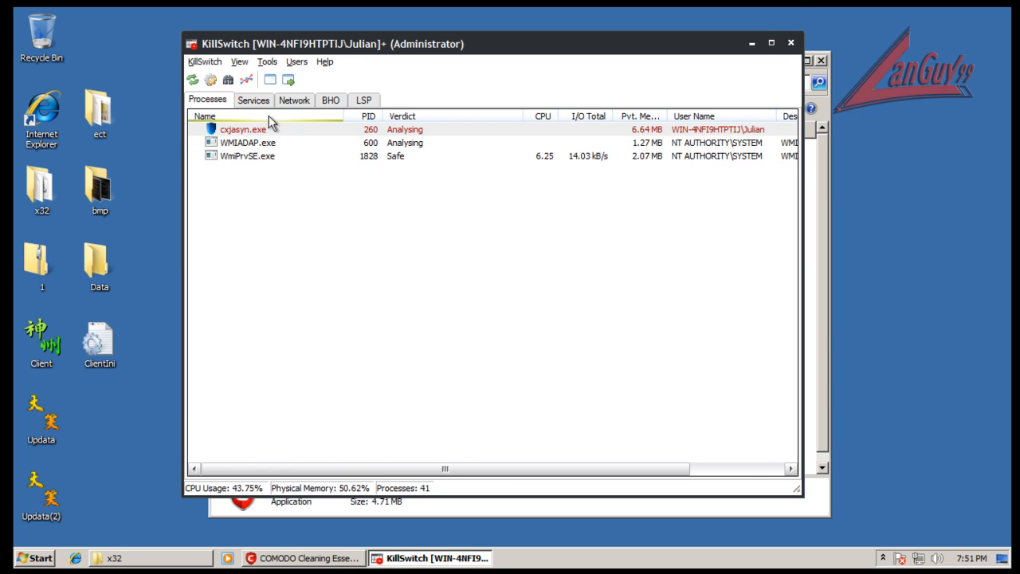
{"action": "left_click", "coordinate": [791, 44]}
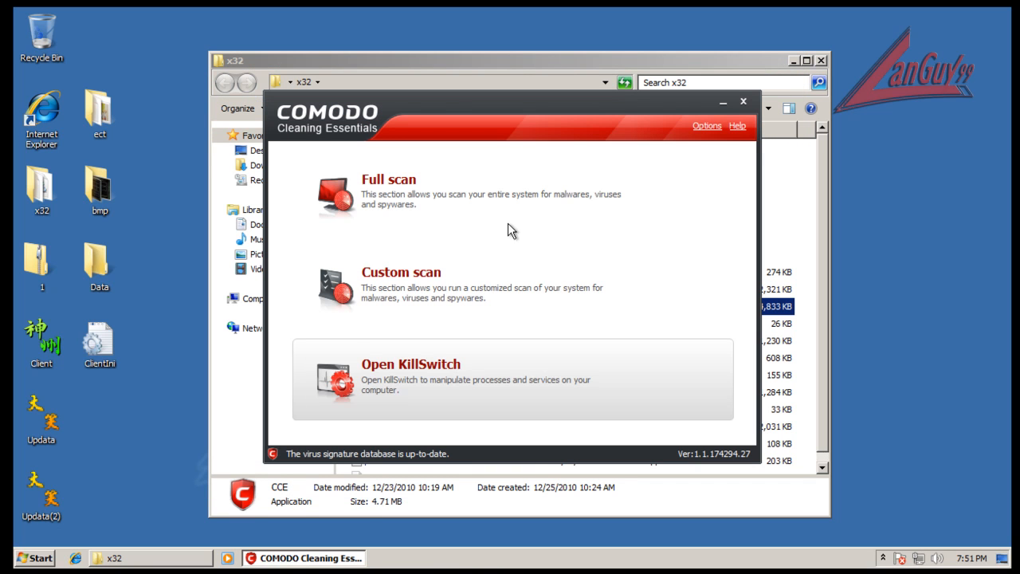
Request a full scan but decline the restart, and review the COMODO Cleaning Essentials options without saving changes
{"action": "left_click", "coordinate": [399, 179]}
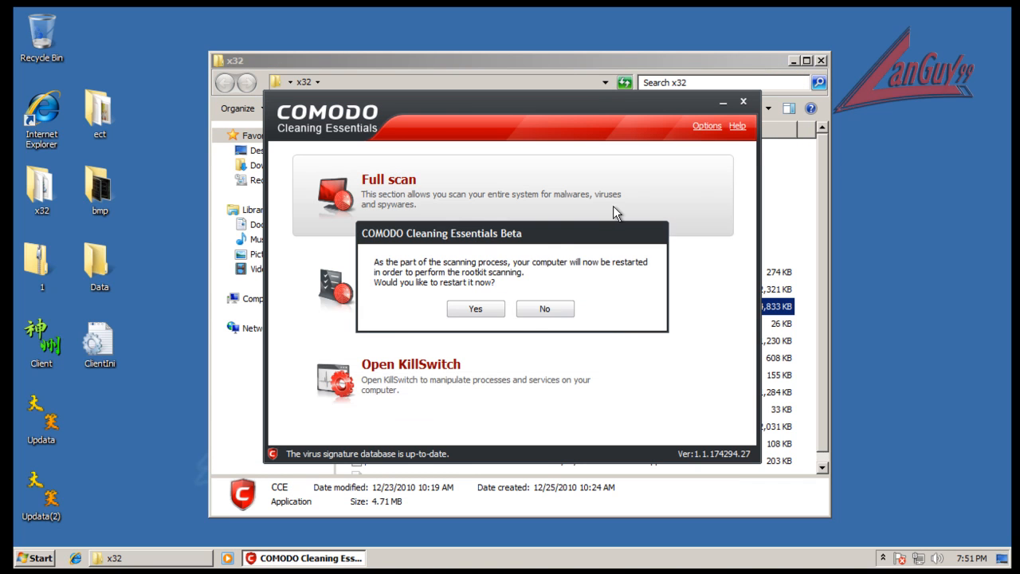
{"action": "left_click", "coordinate": [542, 312]}
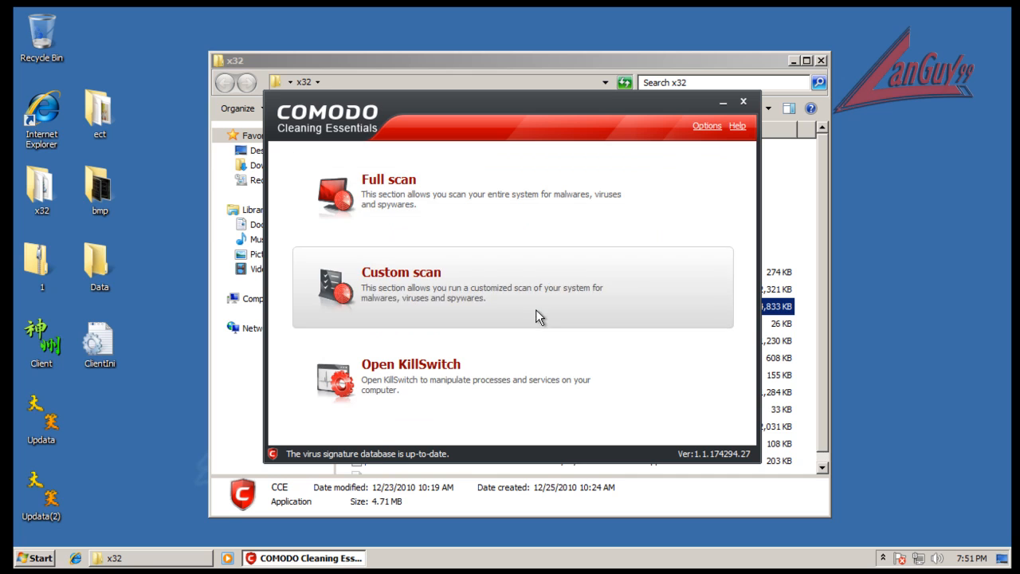
{"action": "left_click", "coordinate": [707, 126]}
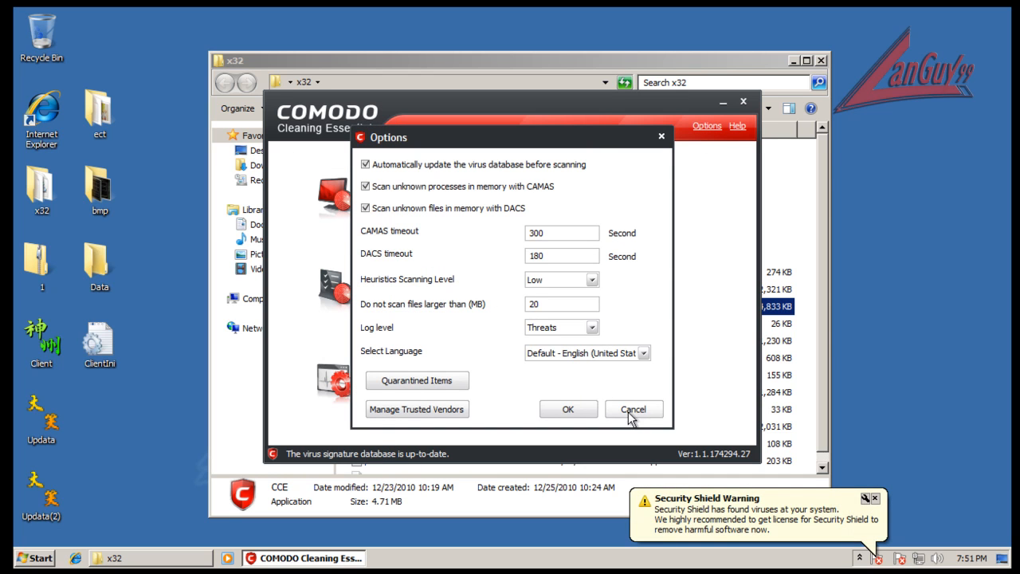
{"action": "left_click", "coordinate": [633, 410]}
Start a full scan, accept the computer restart, and allow COMODO Cleaning Essentials to make changes after the reboot
{"action": "left_click", "coordinate": [402, 183]}
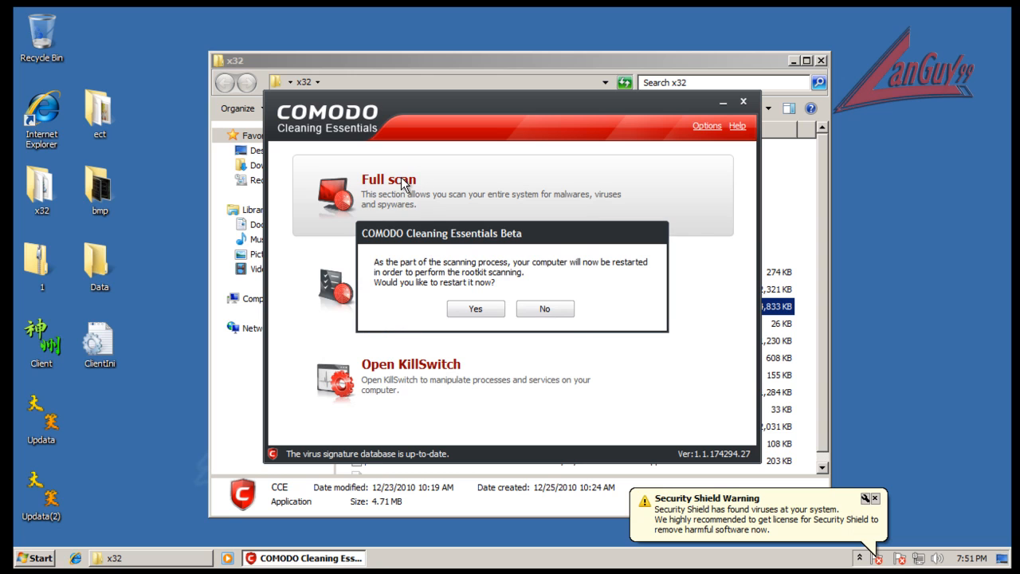
{"action": "left_click", "coordinate": [478, 311]}
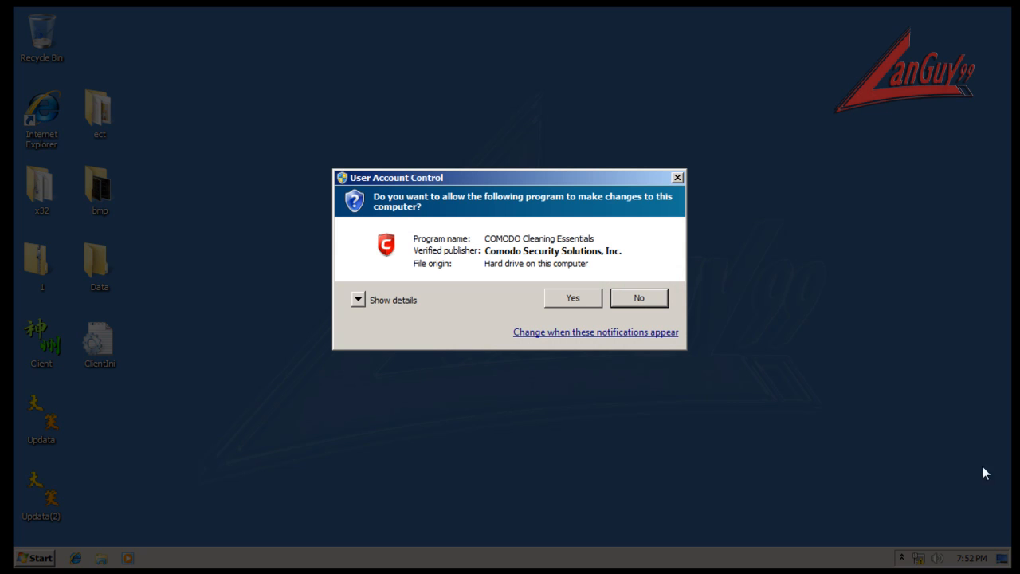
{"action": "left_click", "coordinate": [571, 301]}
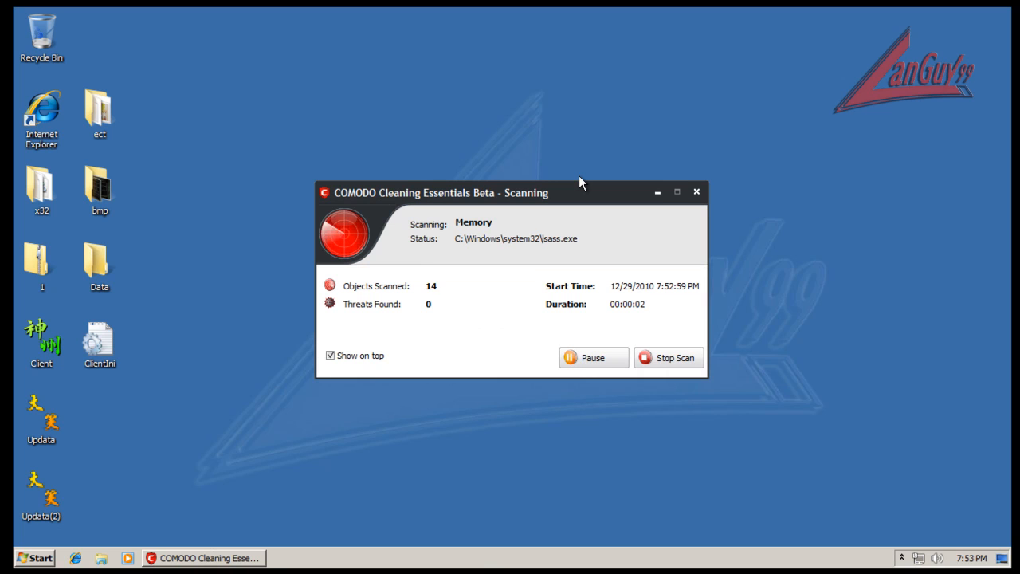
Open the x32 desktop folder with the scan window moved aside, and check the hidden notification icons
{"action": "double_click", "coordinate": [41, 188]}
{"action": "left_click_drag", "start_coordinate": [591, 197], "coordinate": [421, 188]}
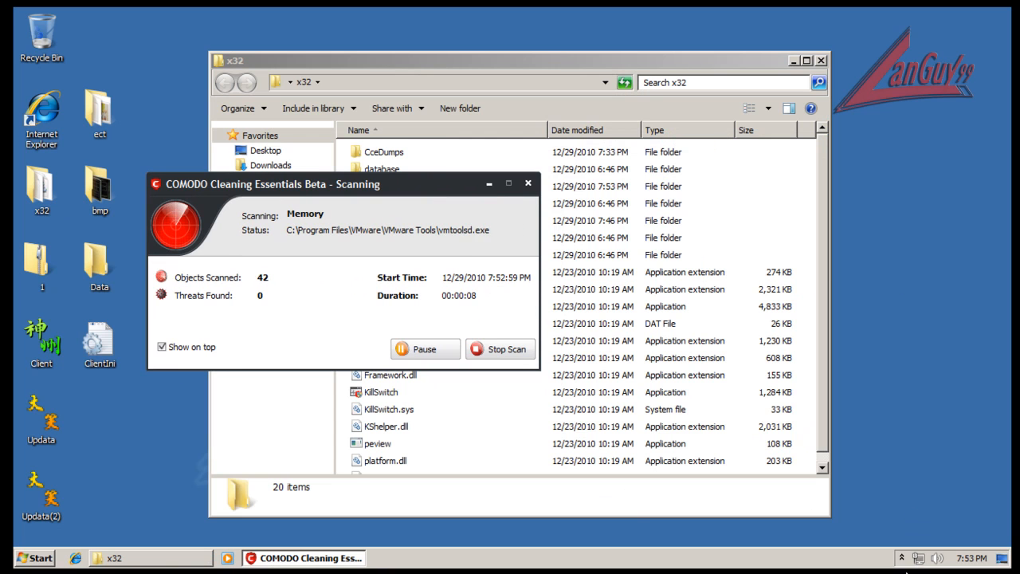
{"action": "left_click", "coordinate": [902, 557]}
{"action": "left_click", "coordinate": [901, 557]}
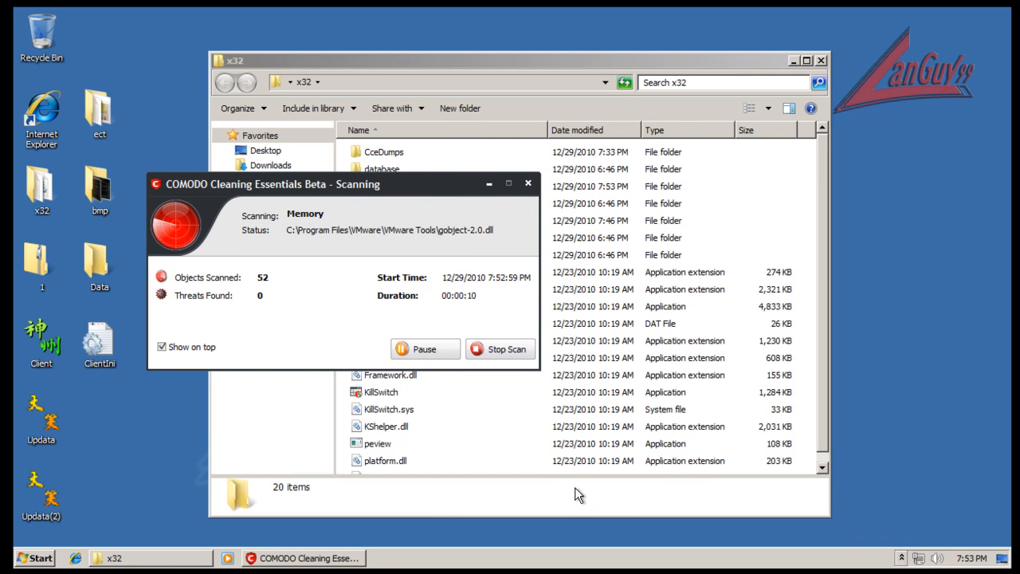
Disable Show on top for the scan window, and launch KillSwitch from the x32 folder with permission to make changes
{"action": "left_click", "coordinate": [386, 395]}
{"action": "left_click", "coordinate": [175, 349]}
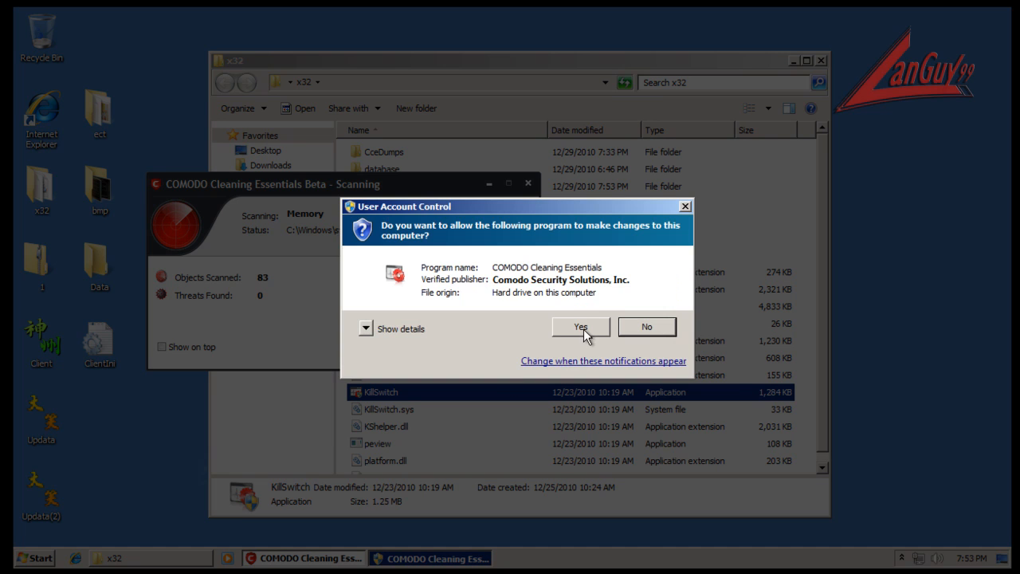
{"action": "left_click", "coordinate": [585, 330]}
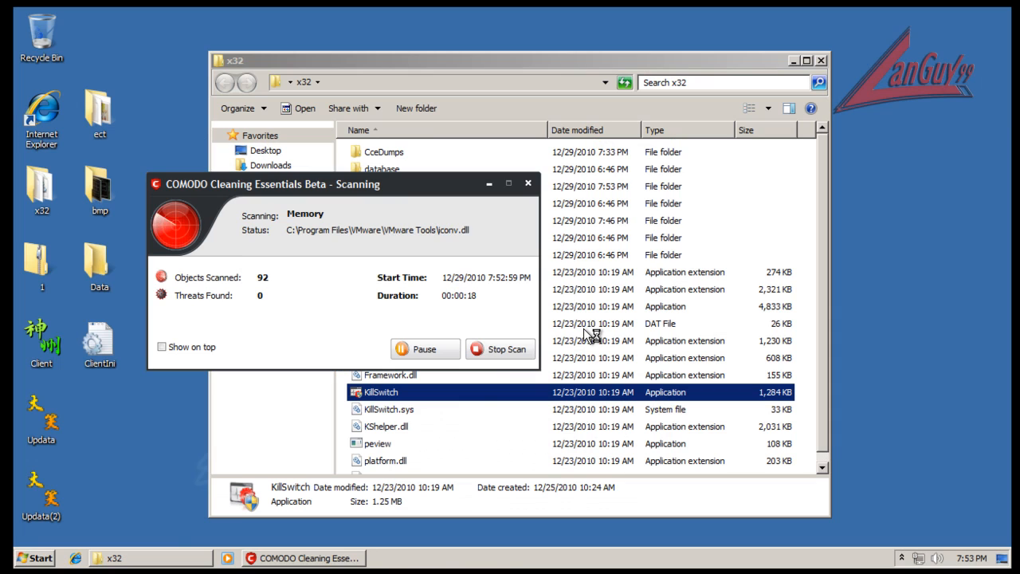
Minimize the x32 folder window, restore the scan window, and bring KillSwitch to the front
{"action": "left_click", "coordinate": [491, 185]}
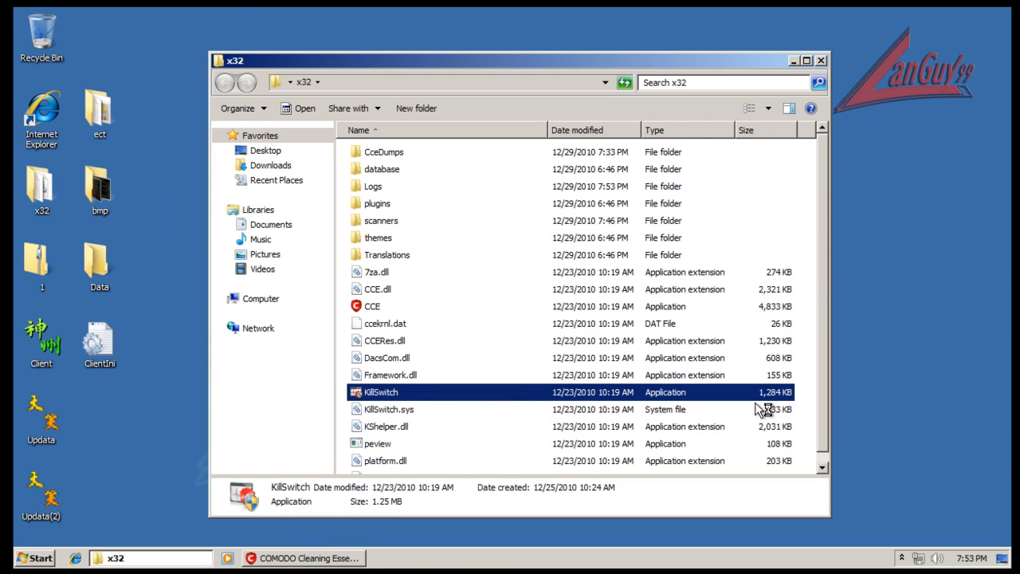
{"action": "scroll", "coordinate": [816, 358], "scroll_direction": "down", "scroll_amount": 2}
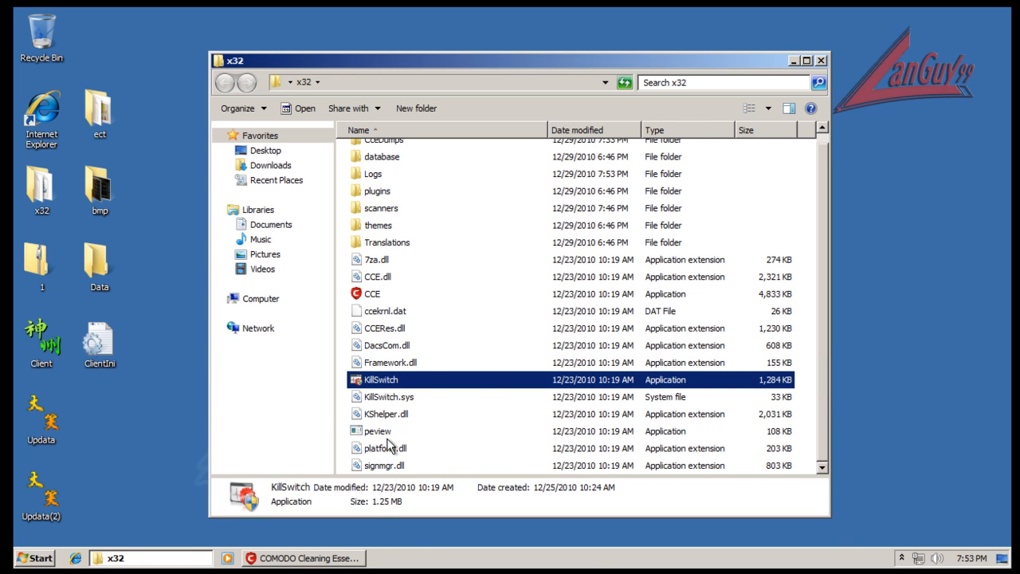
{"action": "left_click", "coordinate": [191, 558]}
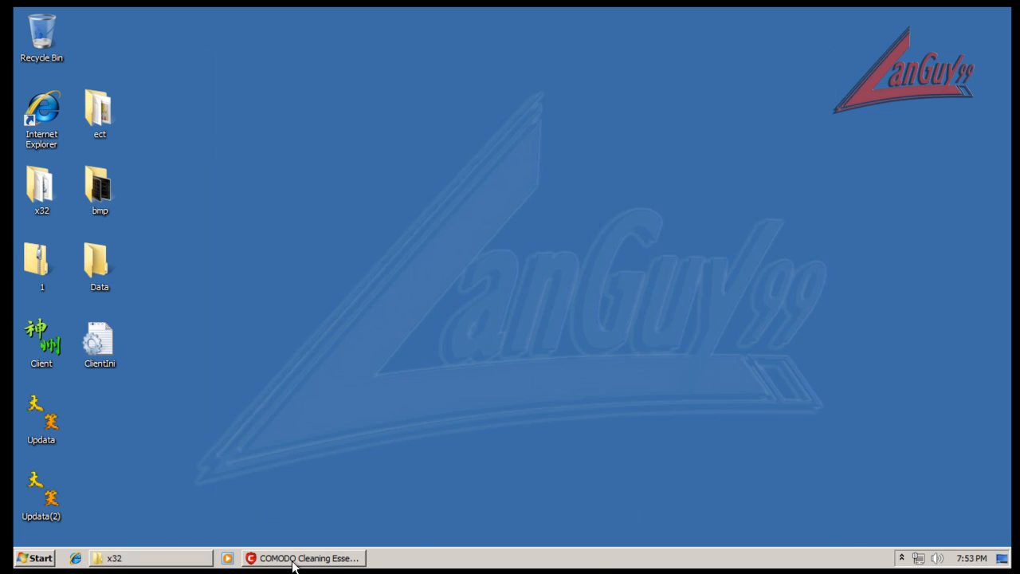
{"action": "left_click", "coordinate": [299, 558]}
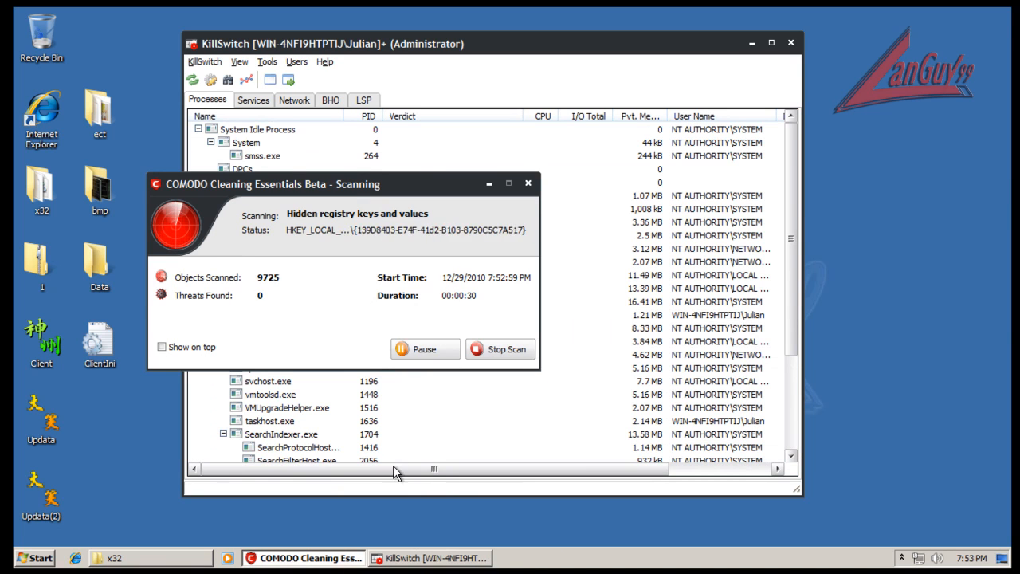
{"action": "left_click", "coordinate": [396, 471]}
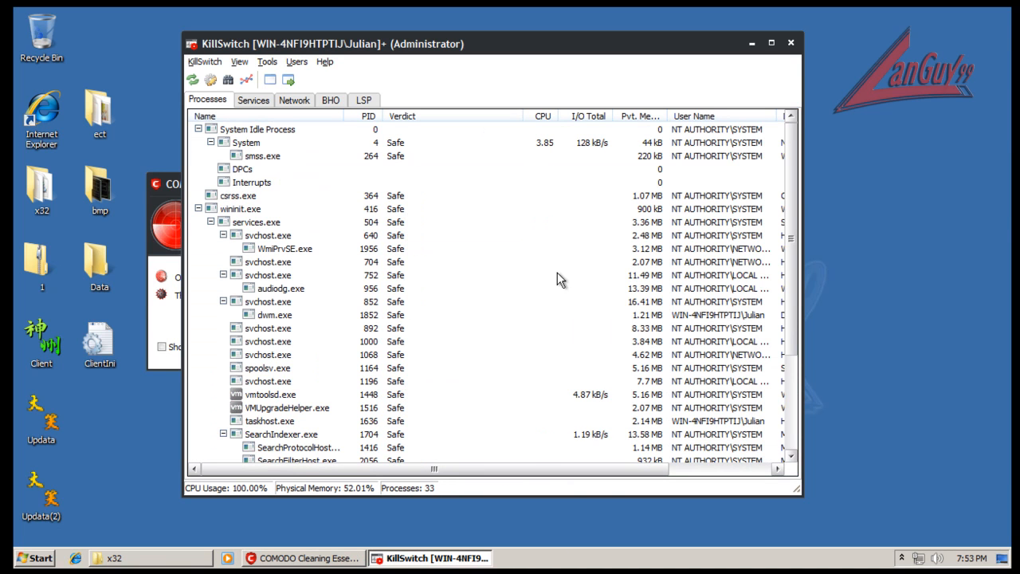
Examine the verdicts throughout the KillSwitch process list, and move its window aside to reveal the scan progress
{"action": "scroll", "coordinate": [557, 271], "scroll_direction": "down", "scroll_amount": 4}
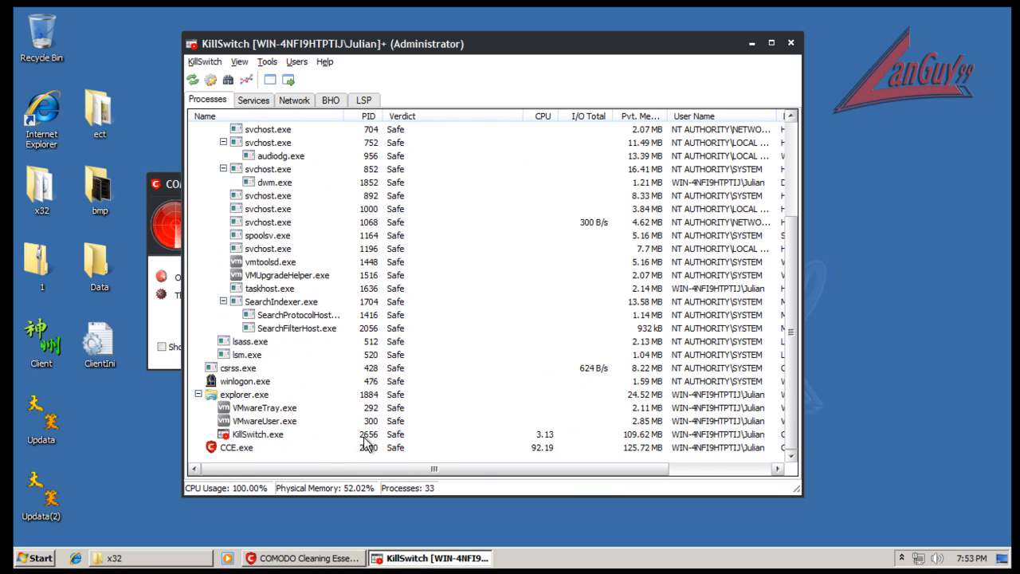
{"action": "scroll", "coordinate": [435, 301], "scroll_direction": "up", "scroll_amount": 7}
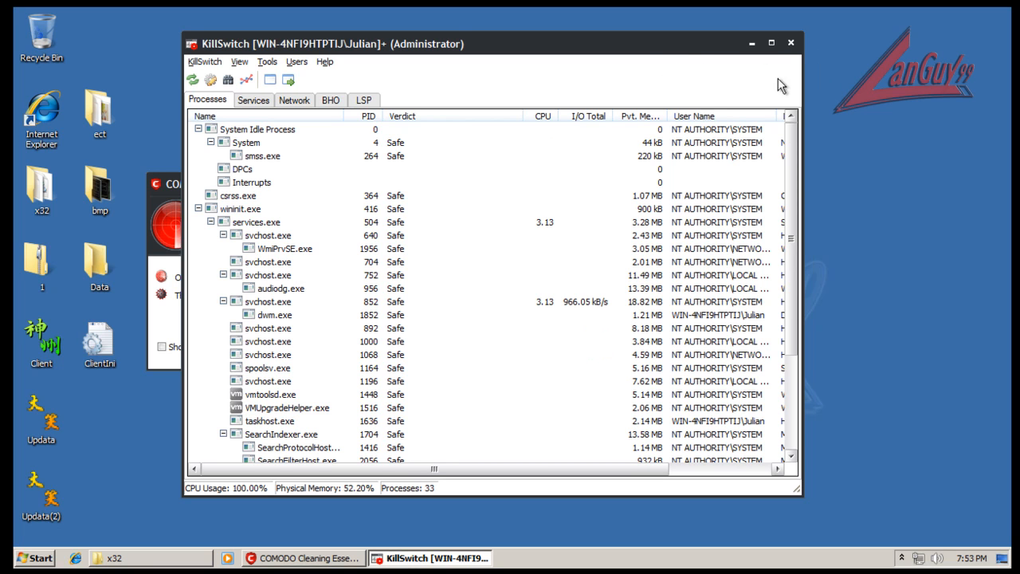
{"action": "left_click_drag", "start_coordinate": [646, 56], "coordinate": [764, 58]}
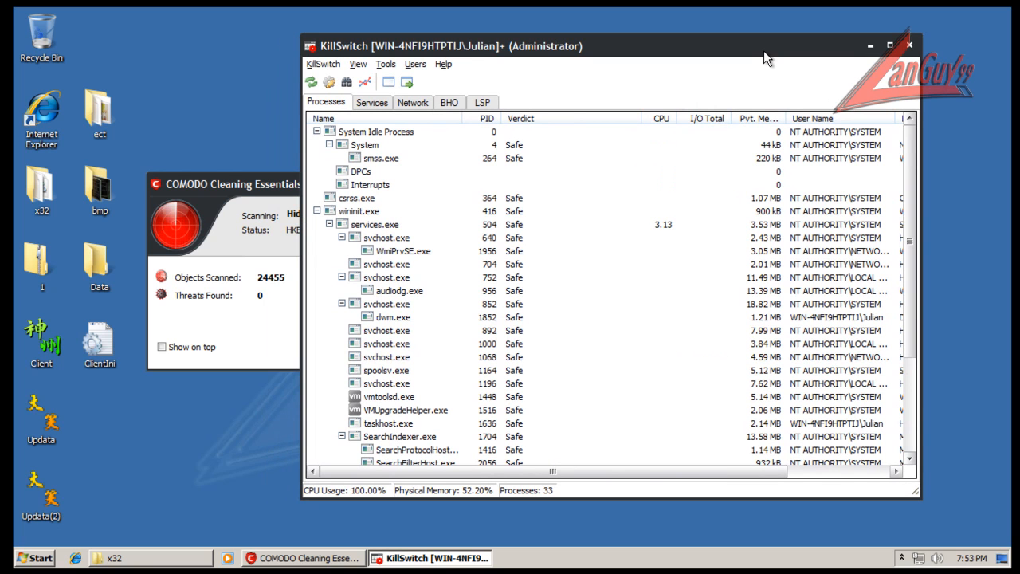
Examine the rest of the KillSwitch process list for verdicts and close KillSwitch
{"action": "mouse_move", "coordinate": [764, 52]}
{"action": "left_mouse_down"}
{"action": "mouse_move", "coordinate": [731, 58]}
{"action": "mouse_move", "coordinate": [773, 47]}
{"action": "left_mouse_up"}
{"action": "left_click_drag", "start_coordinate": [768, 48], "coordinate": [766, 64]}
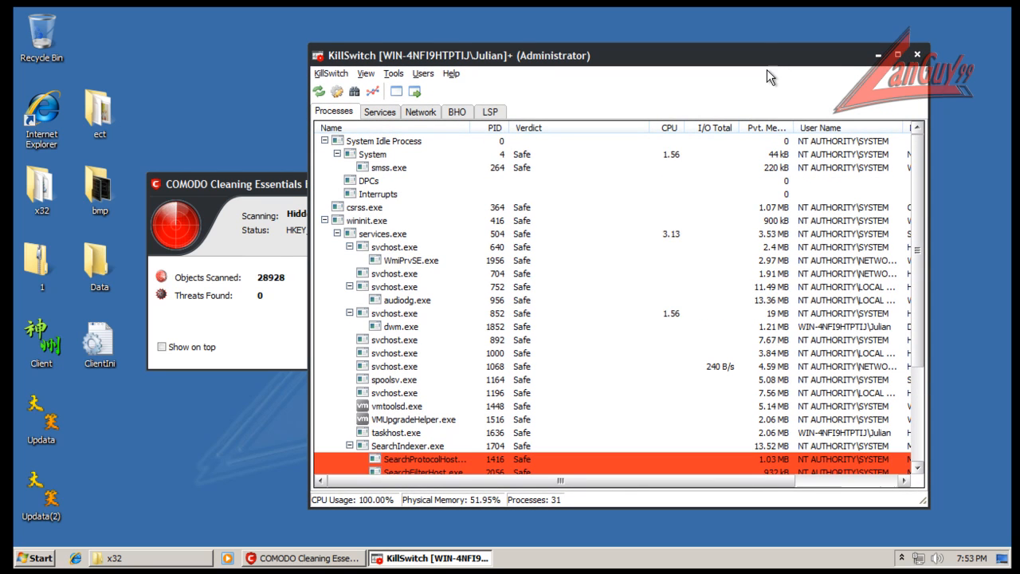
{"action": "scroll", "coordinate": [811, 252], "scroll_direction": "down", "scroll_amount": 3}
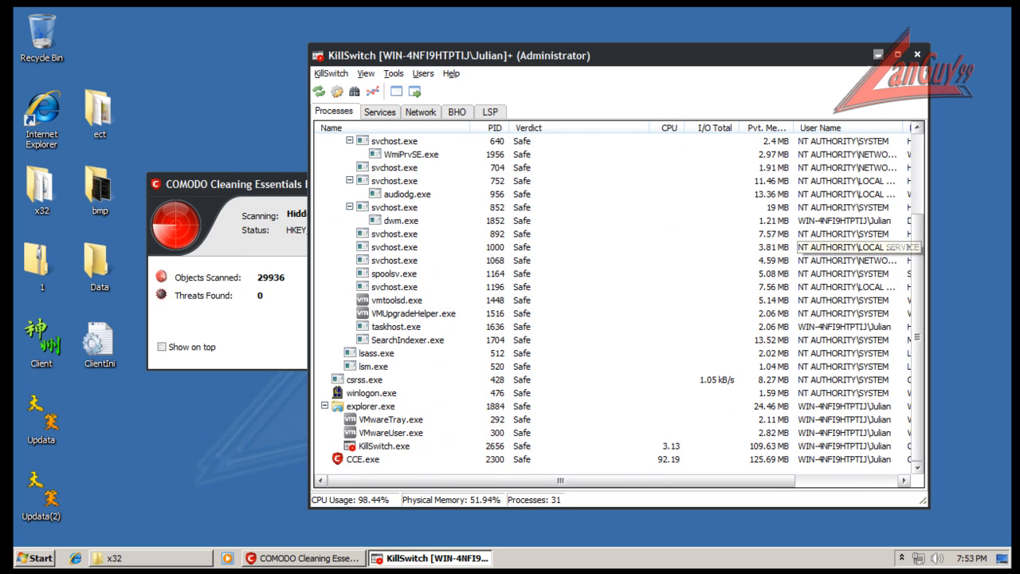
{"action": "left_click", "coordinate": [918, 54]}
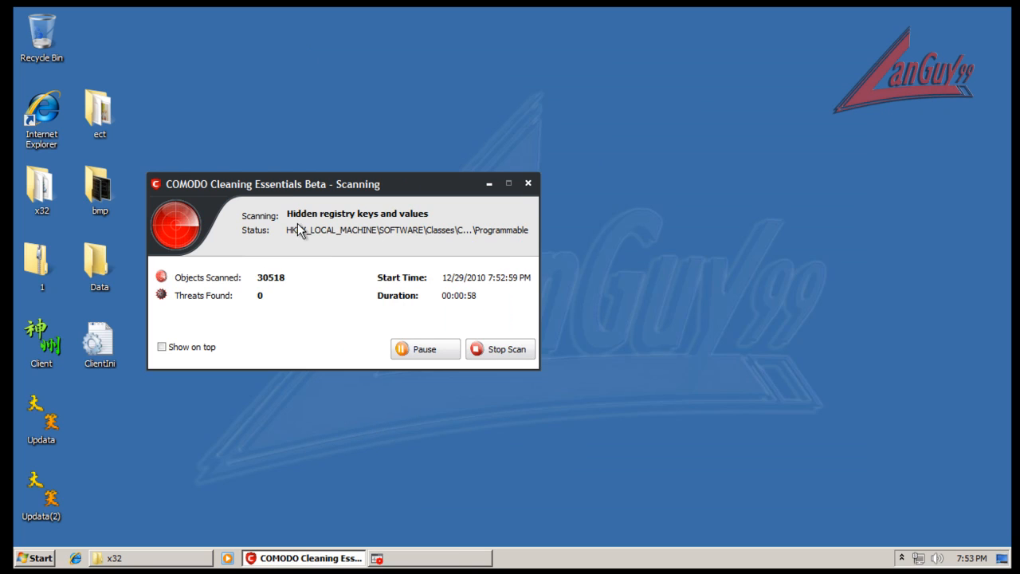
Open the results of the finished full scan and clean all the selected threats
{"action": "left_click_drag", "start_coordinate": [361, 187], "coordinate": [456, 167]}
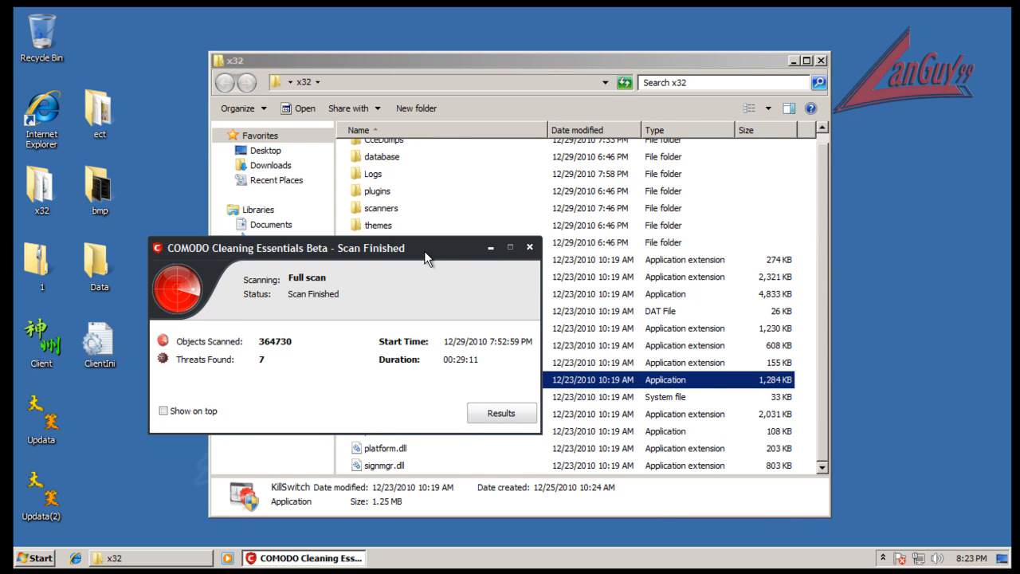
{"action": "left_click_drag", "start_coordinate": [441, 242], "coordinate": [555, 186]}
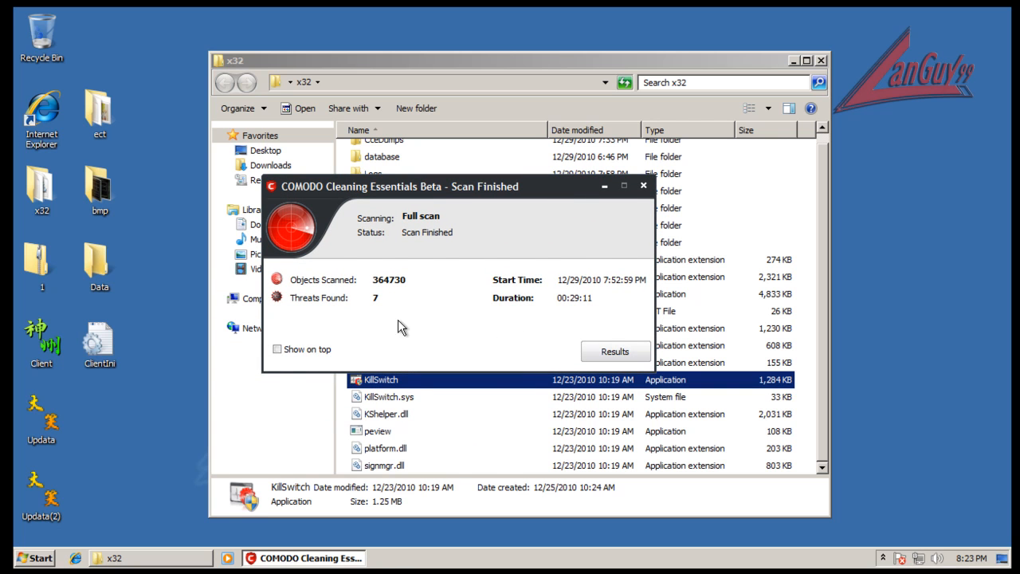
{"action": "left_click", "coordinate": [624, 353]}
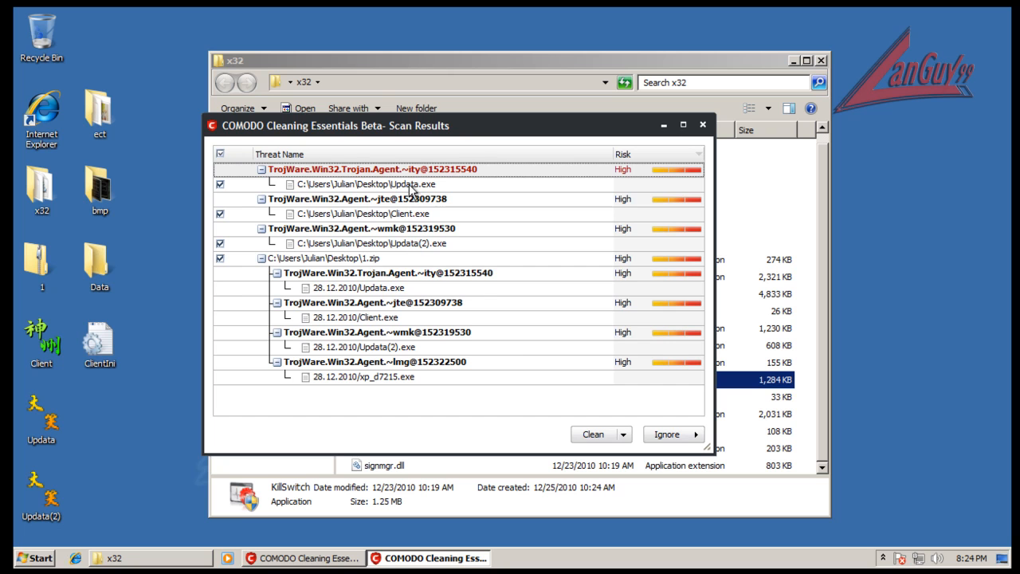
{"action": "left_click", "coordinate": [585, 436]}
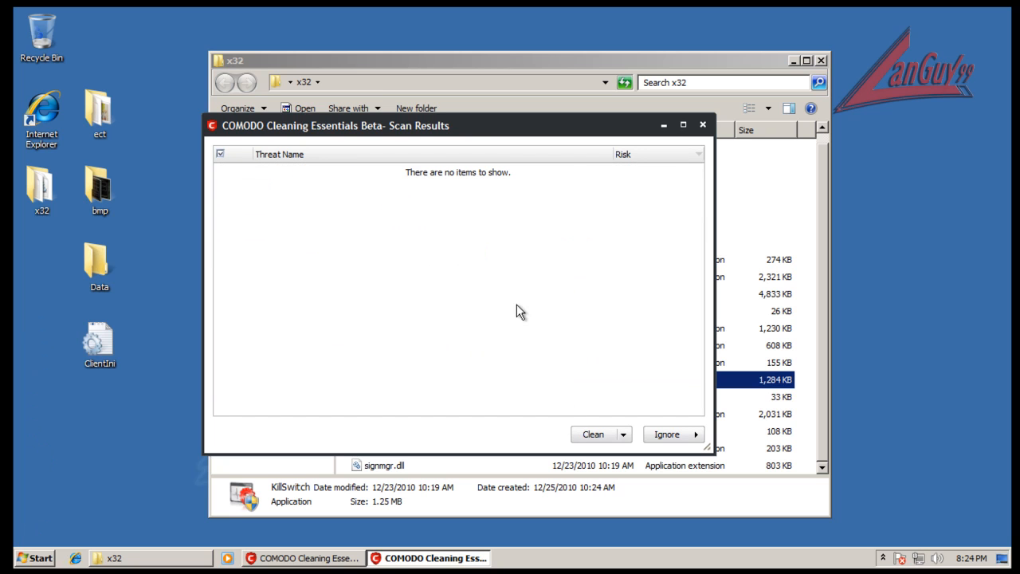
Inspect the contents of the ect and bmp desktop folders, and close the scan results window
{"action": "double_click", "coordinate": [98, 111]}
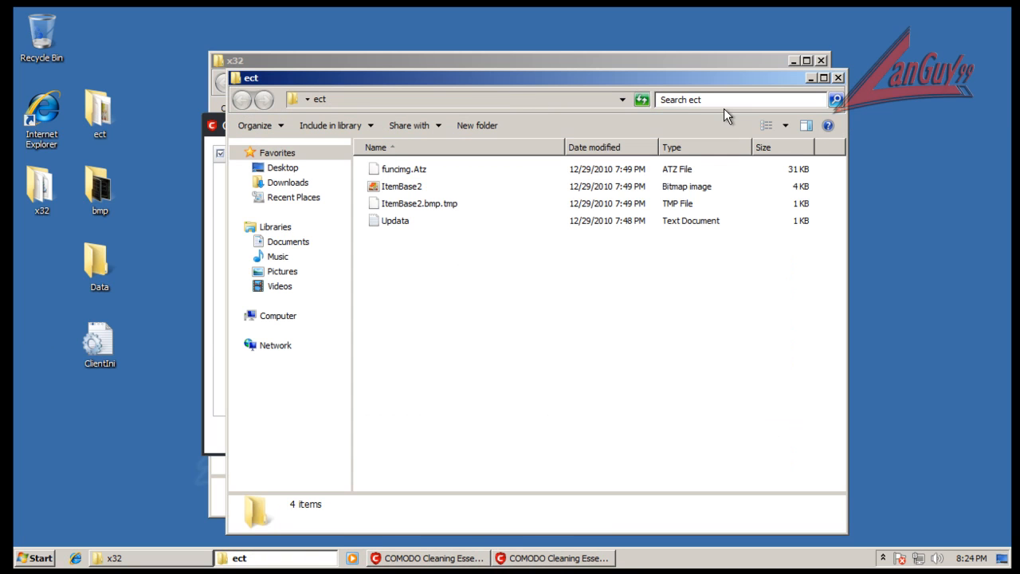
{"action": "left_click", "coordinate": [838, 77]}
{"action": "double_click", "coordinate": [105, 173]}
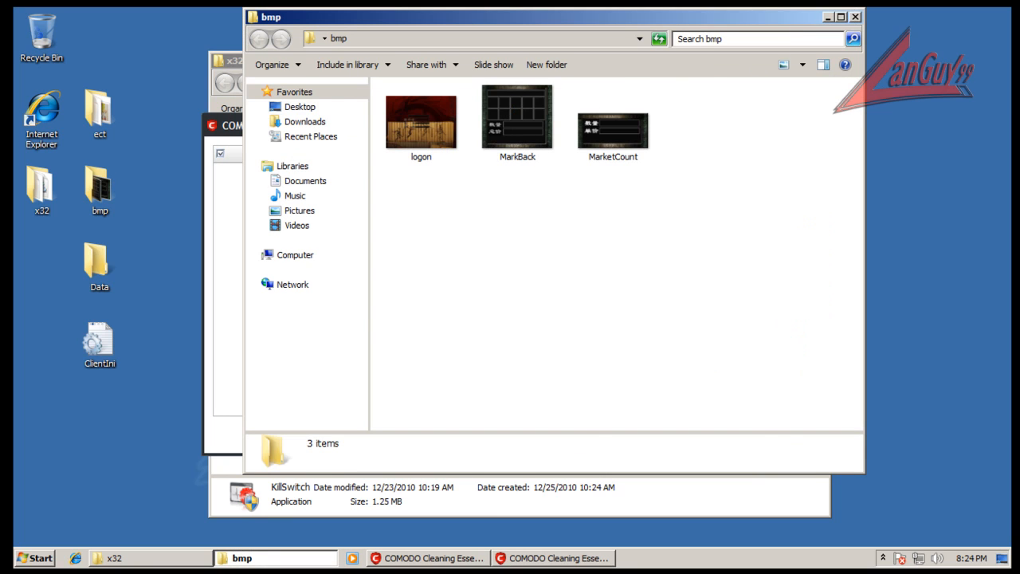
{"action": "left_click", "coordinate": [856, 16]}
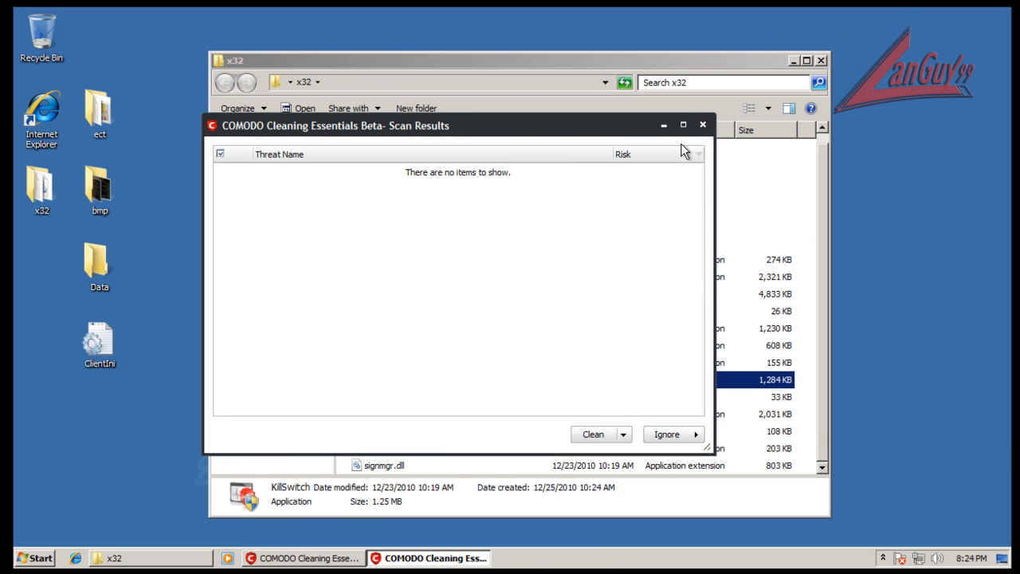
{"action": "left_click", "coordinate": [703, 125]}
{"action": "left_click", "coordinate": [408, 319]}
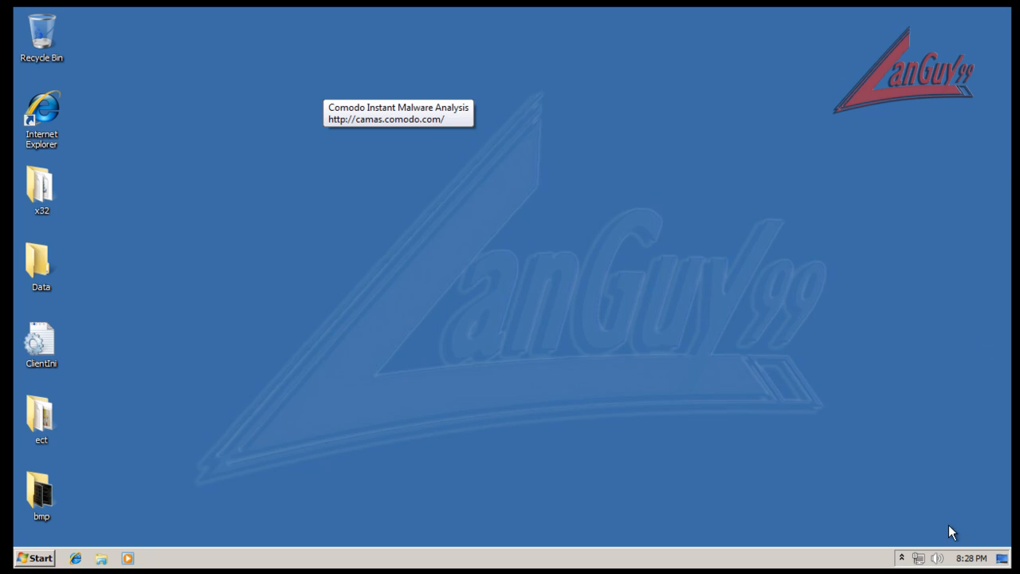
Check the hidden notification icons, and launch CCE from the x32 desktop folder with permission to make changes
{"action": "left_click", "coordinate": [902, 558]}
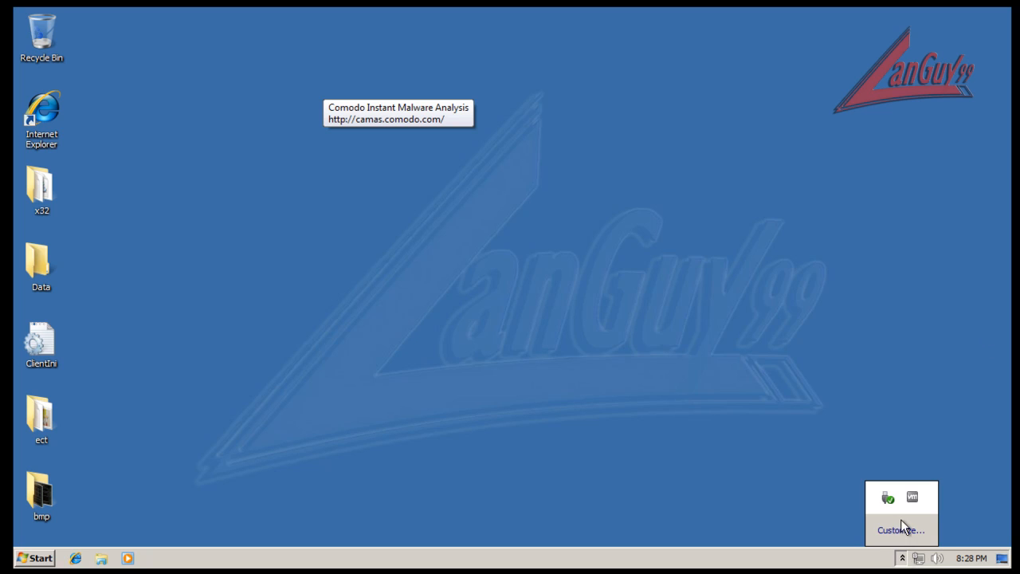
{"action": "left_click", "coordinate": [550, 402]}
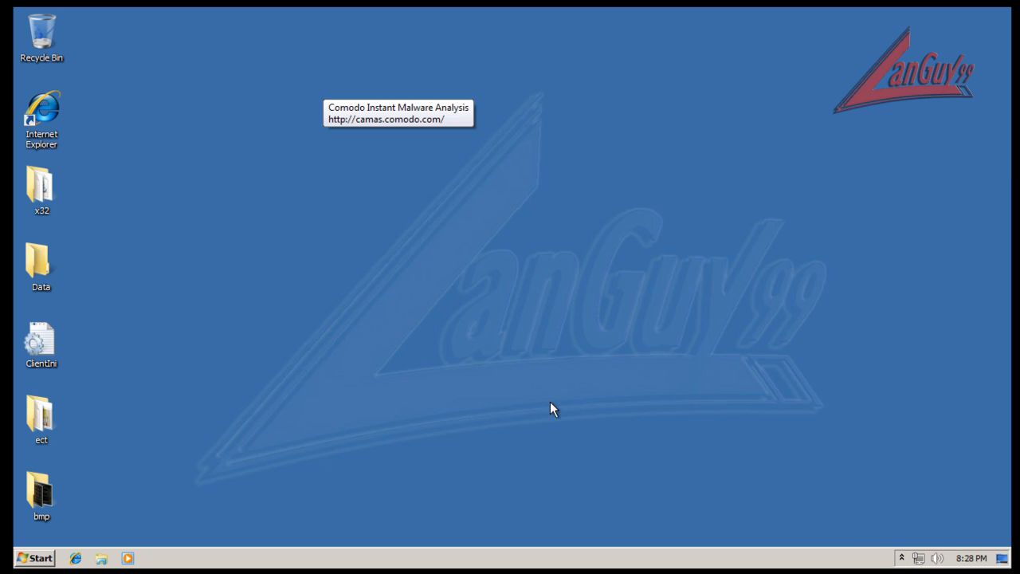
{"action": "double_click", "coordinate": [42, 187]}
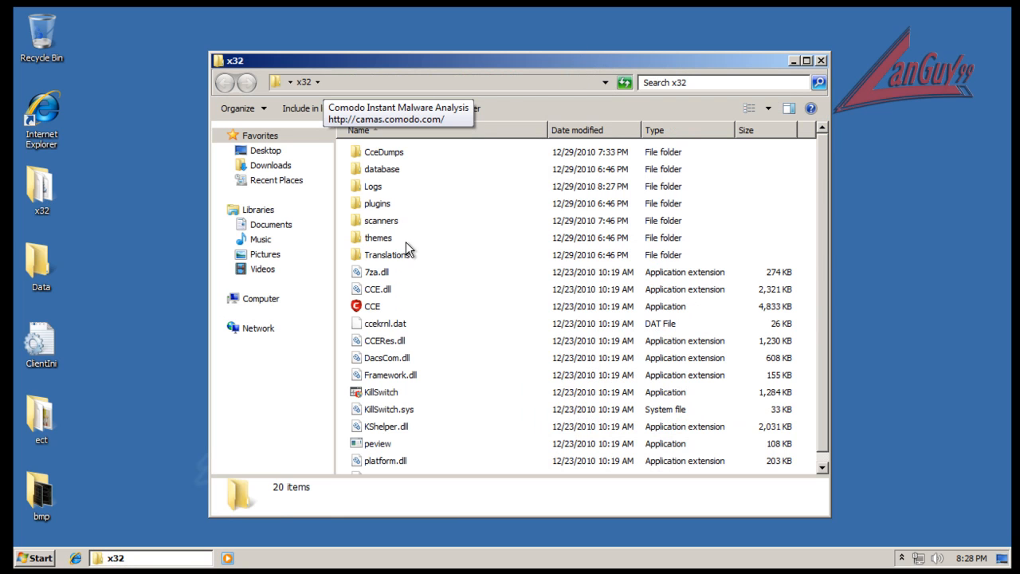
{"action": "left_click", "coordinate": [381, 310]}
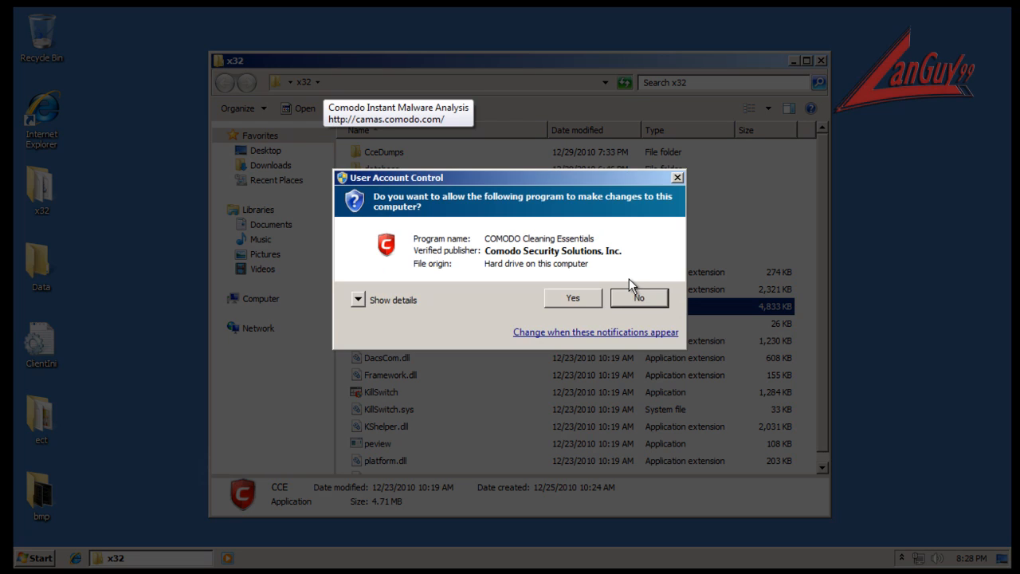
{"action": "left_click", "coordinate": [581, 296]}
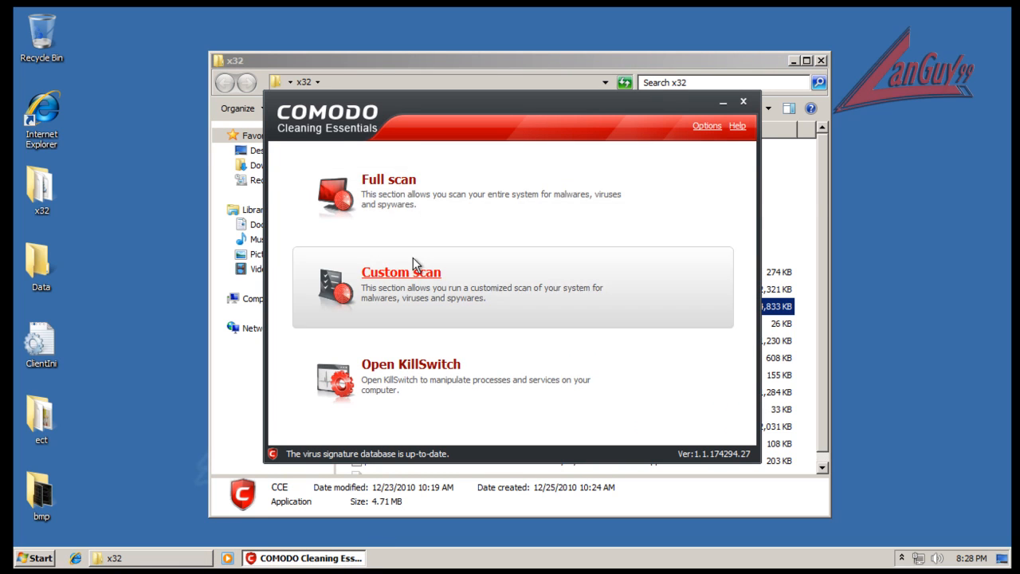
Review the Cleaning Essentials options, switching the CAMAS and DACS memory scans off and on again, and close the dialog without saving
{"action": "left_click", "coordinate": [699, 125]}
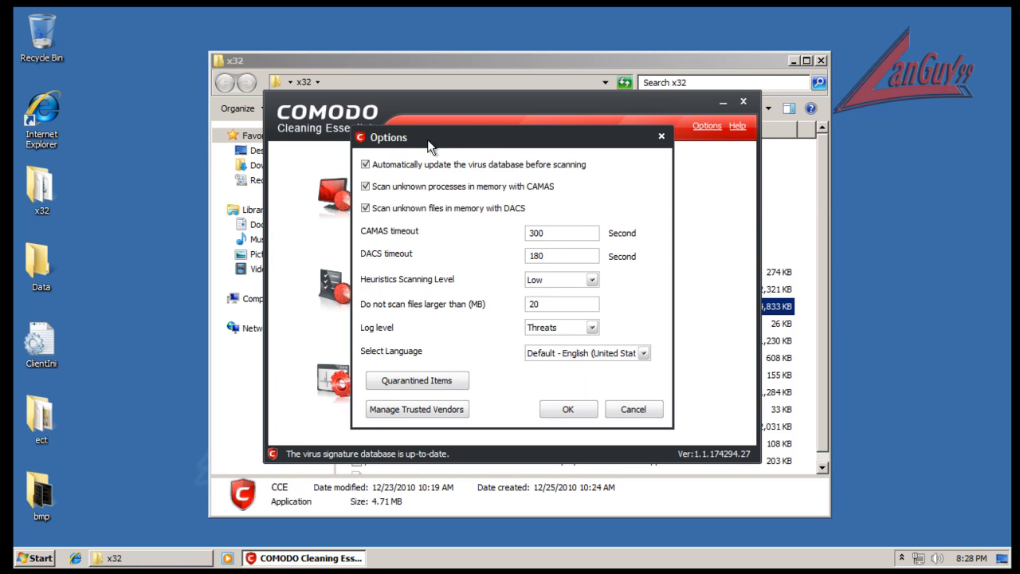
{"action": "left_click_drag", "start_coordinate": [407, 141], "coordinate": [412, 128]}
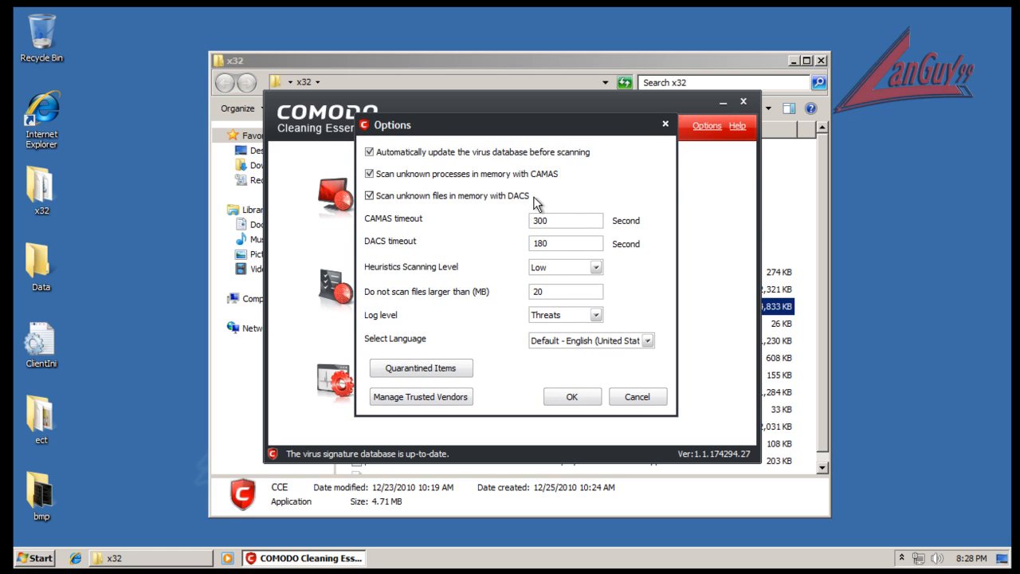
{"action": "left_click", "coordinate": [476, 198]}
{"action": "left_click", "coordinate": [499, 197]}
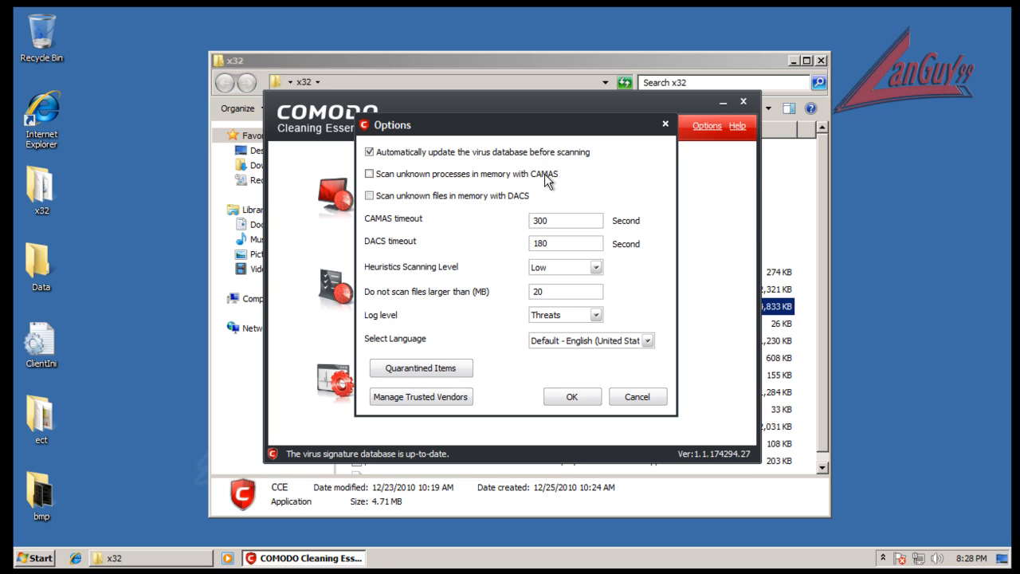
{"action": "left_click", "coordinate": [544, 175]}
{"action": "left_click", "coordinate": [489, 195]}
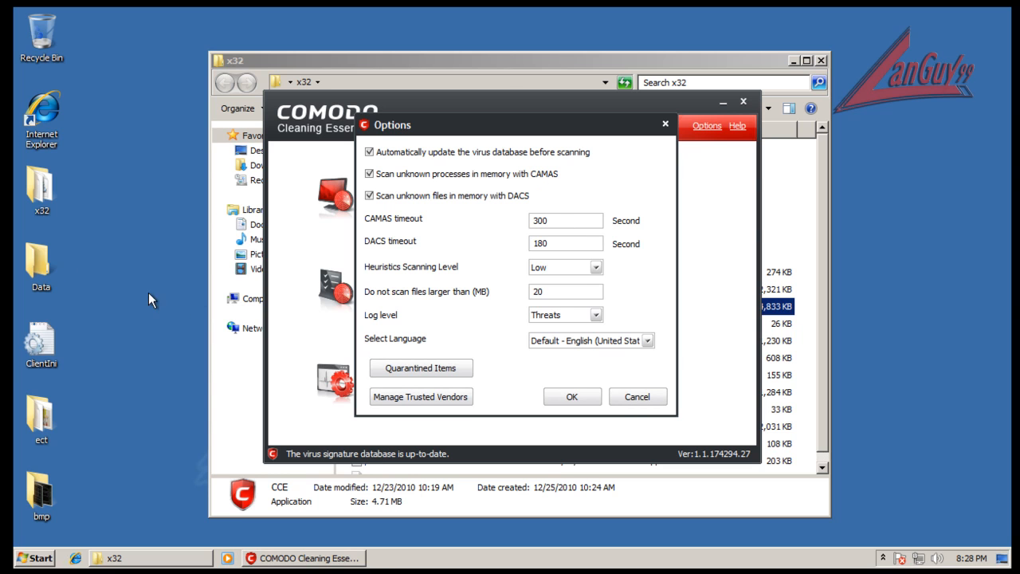
{"action": "left_click", "coordinate": [666, 125]}
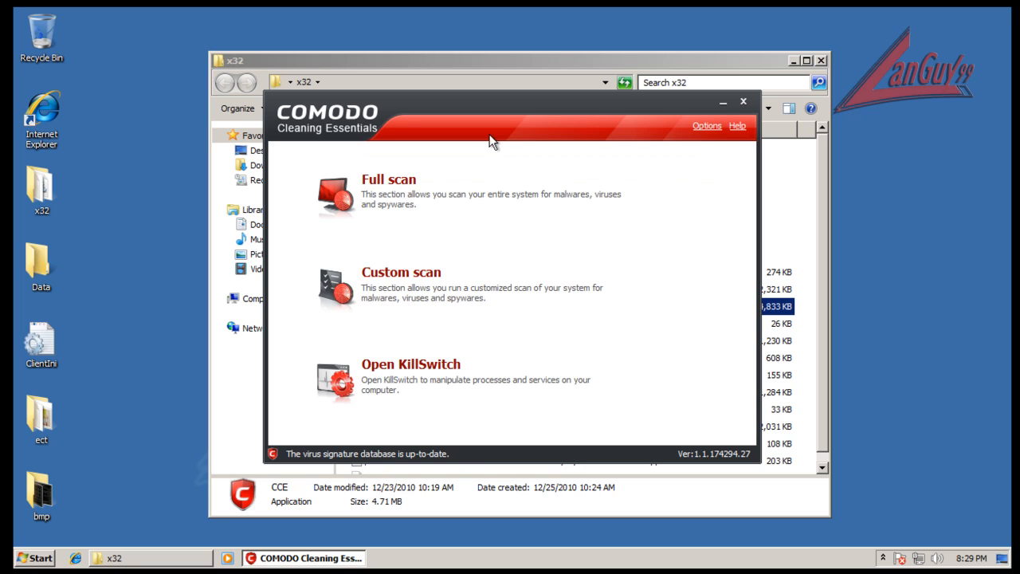
Close Cleaning Essentials and launch KillSwitch from the x32 folder with permission to make changes
{"action": "left_click", "coordinate": [743, 102]}
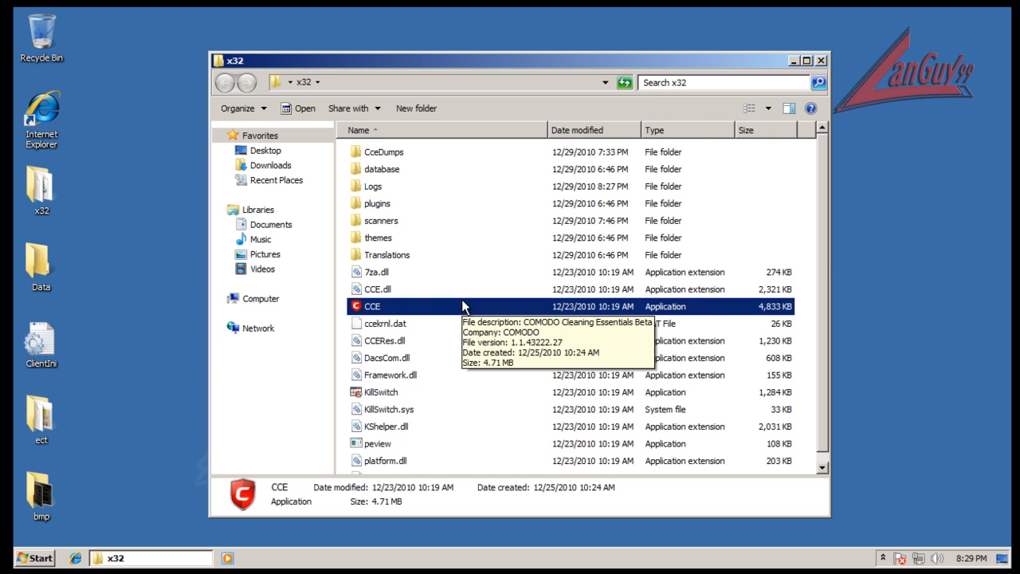
{"action": "double_click", "coordinate": [389, 392]}
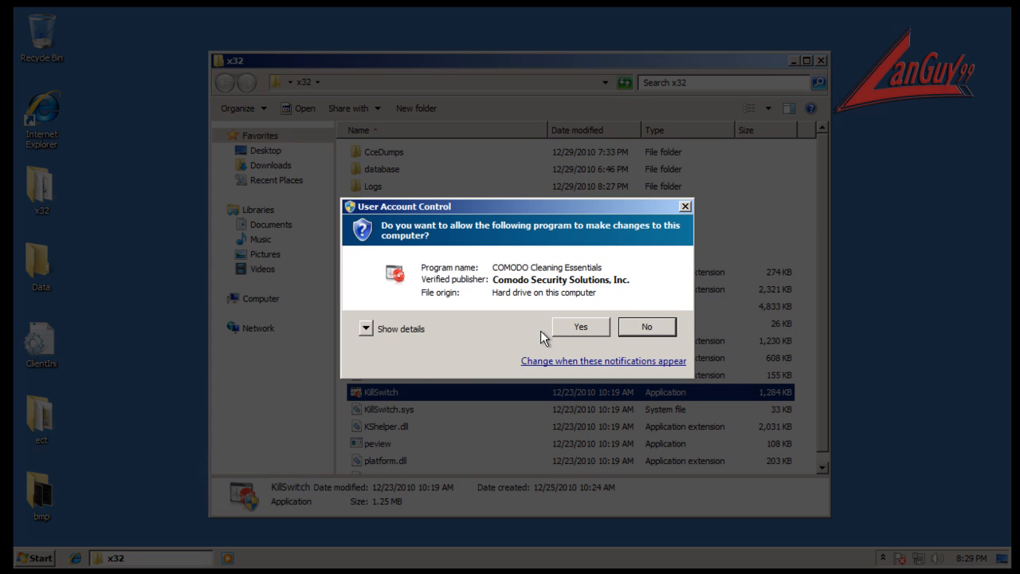
{"action": "left_click", "coordinate": [593, 333]}
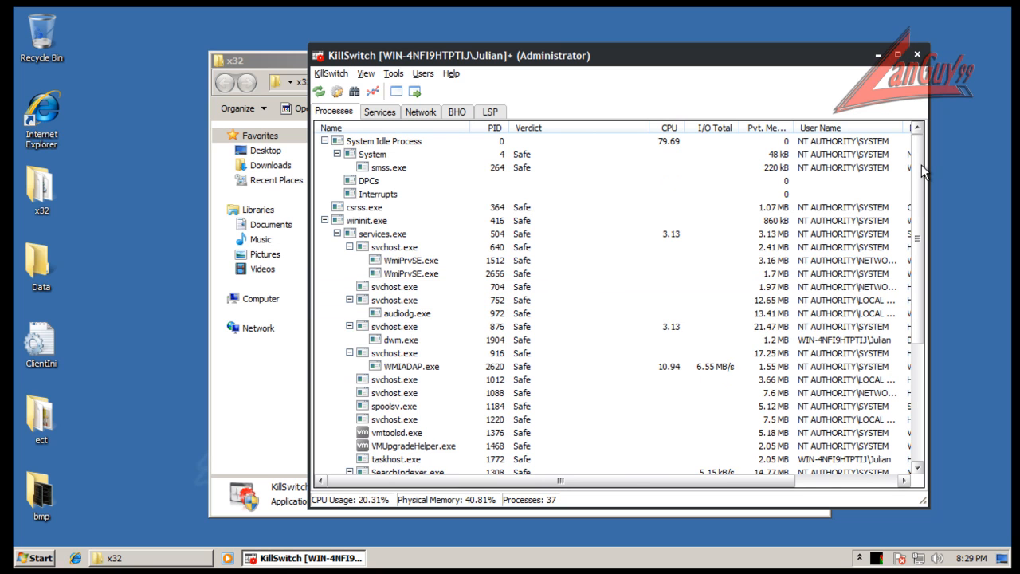
Check the process verdicts in KillSwitch, and close both KillSwitch and the x32 folder window
{"action": "left_click_drag", "start_coordinate": [922, 164], "coordinate": [935, 135]}
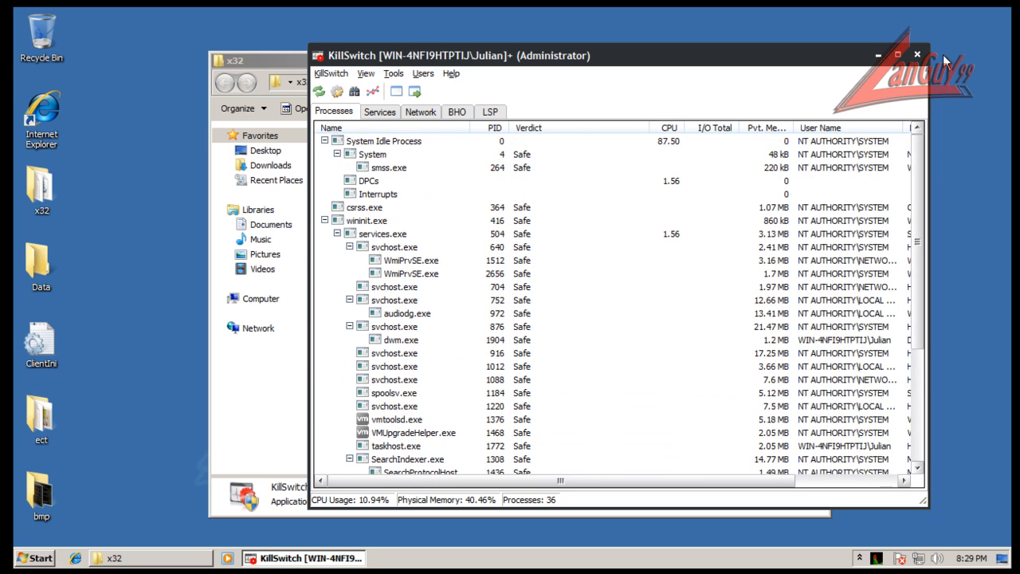
{"action": "left_click", "coordinate": [918, 55]}
{"action": "left_click", "coordinate": [822, 59]}
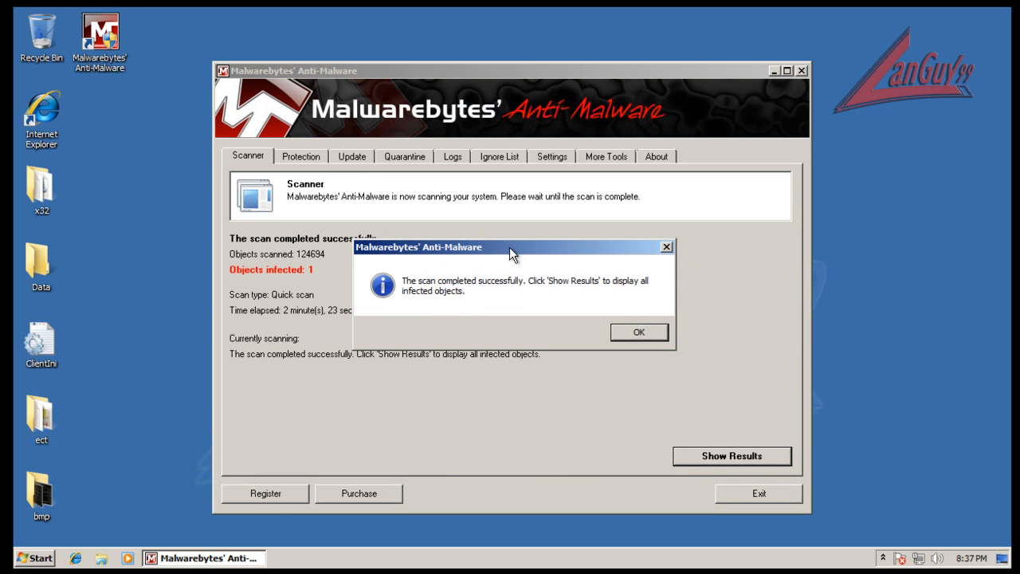
Show the Malwarebytes quick scan results, and enlarge the window and Item column to read the infected file's full path
{"action": "left_click_drag", "start_coordinate": [510, 249], "coordinate": [501, 230]}
{"action": "left_click", "coordinate": [615, 317]}
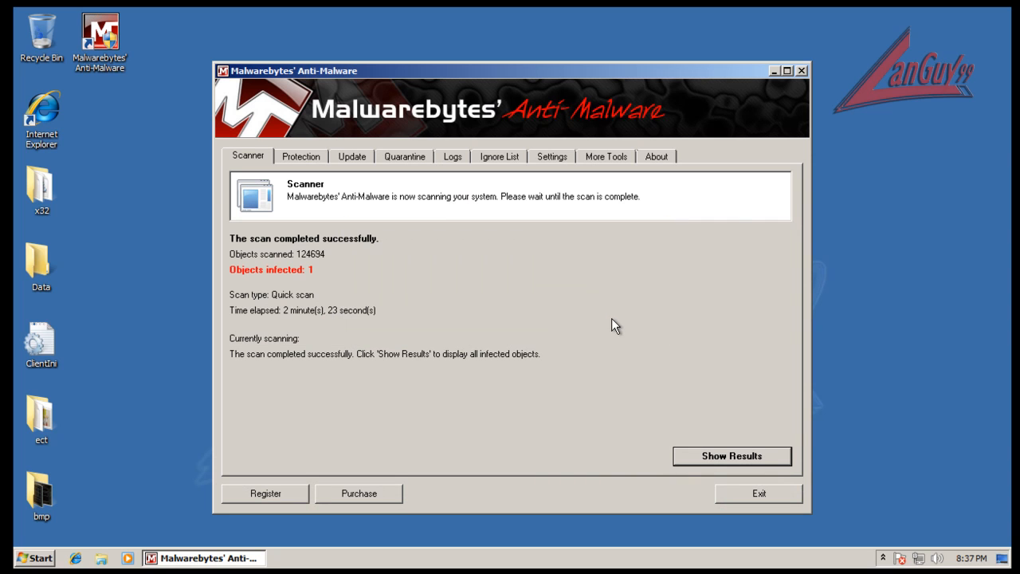
{"action": "left_click", "coordinate": [715, 461]}
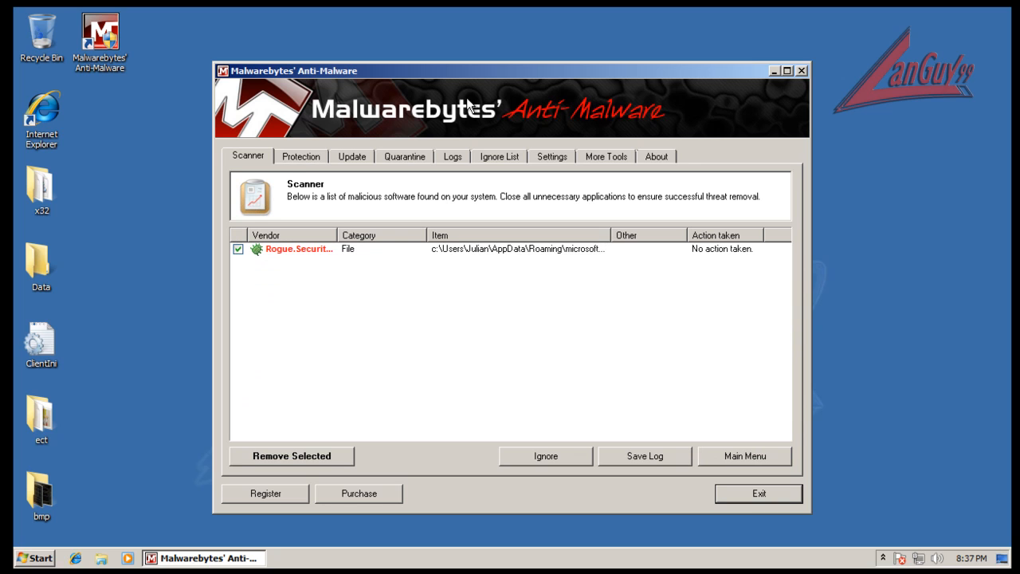
{"action": "left_click_drag", "start_coordinate": [471, 74], "coordinate": [374, 77]}
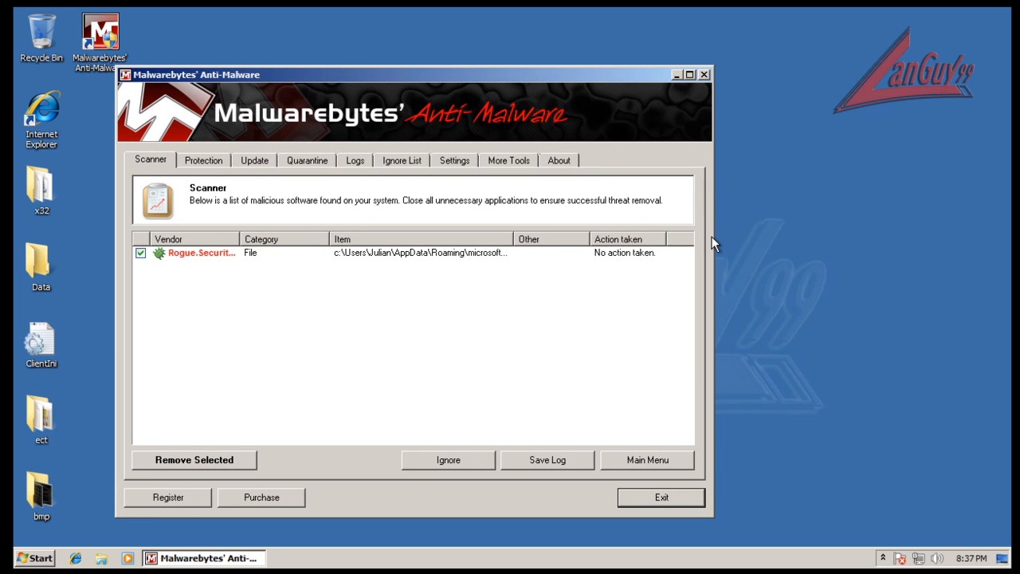
{"action": "left_click_drag", "start_coordinate": [713, 245], "coordinate": [872, 231]}
{"action": "left_click_drag", "start_coordinate": [619, 239], "coordinate": [760, 236]}
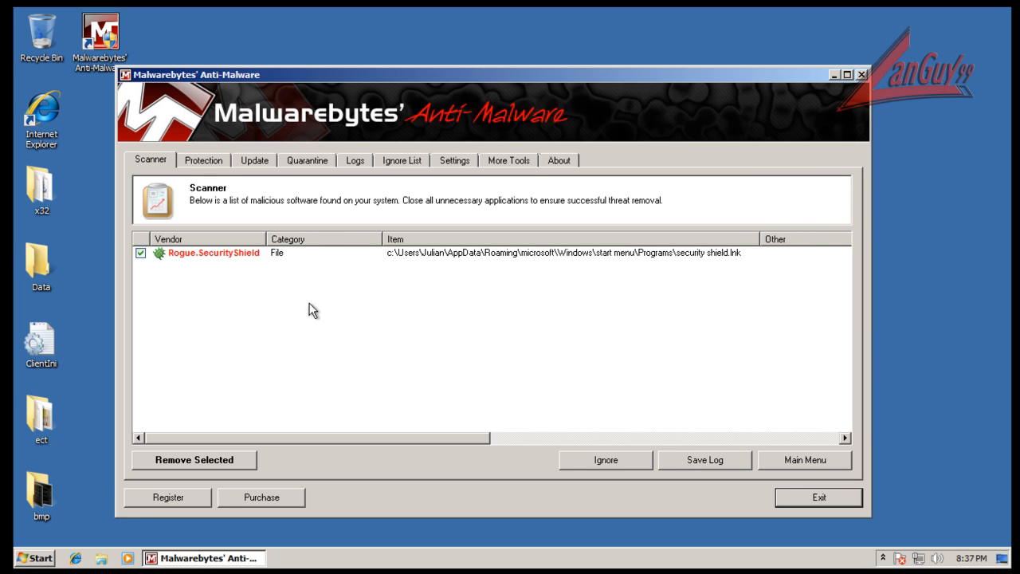
Try to run Security Shield from the list of all programs, and agree to delete its shortcut
{"action": "left_click", "coordinate": [38, 558]}
{"action": "left_click", "coordinate": [48, 505]}
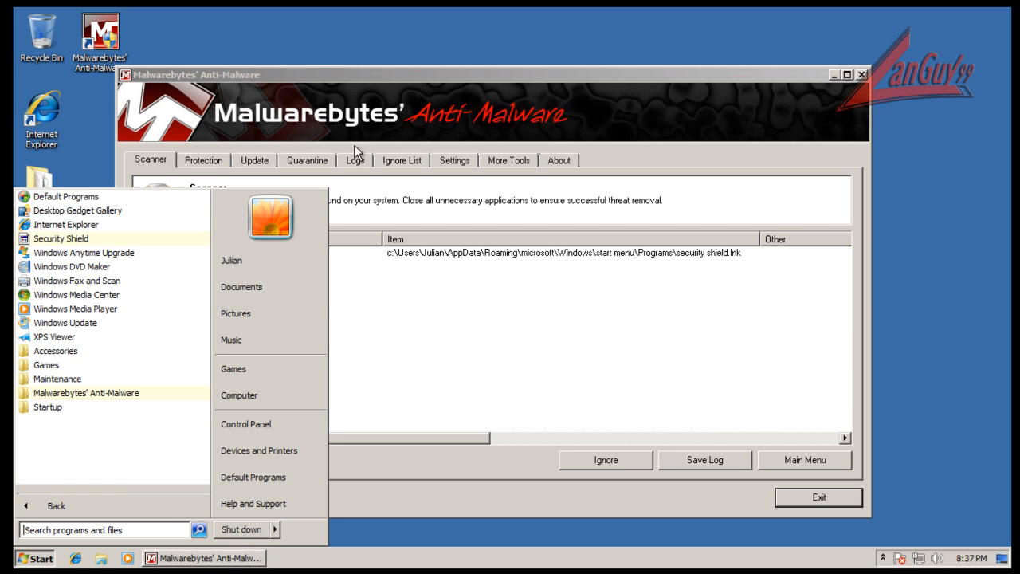
{"action": "left_click", "coordinate": [389, 86]}
{"action": "left_click", "coordinate": [36, 558]}
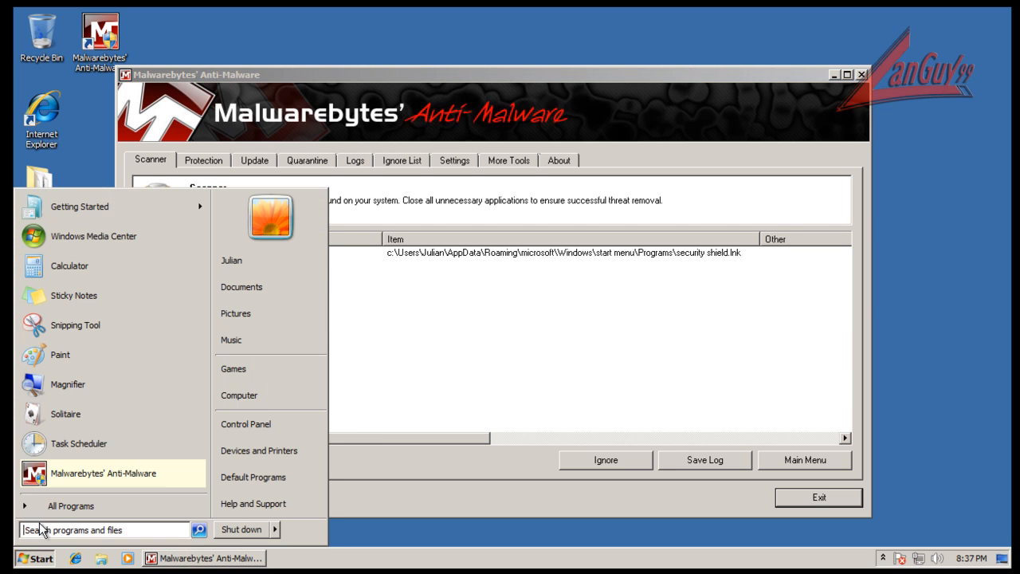
{"action": "left_click", "coordinate": [78, 511]}
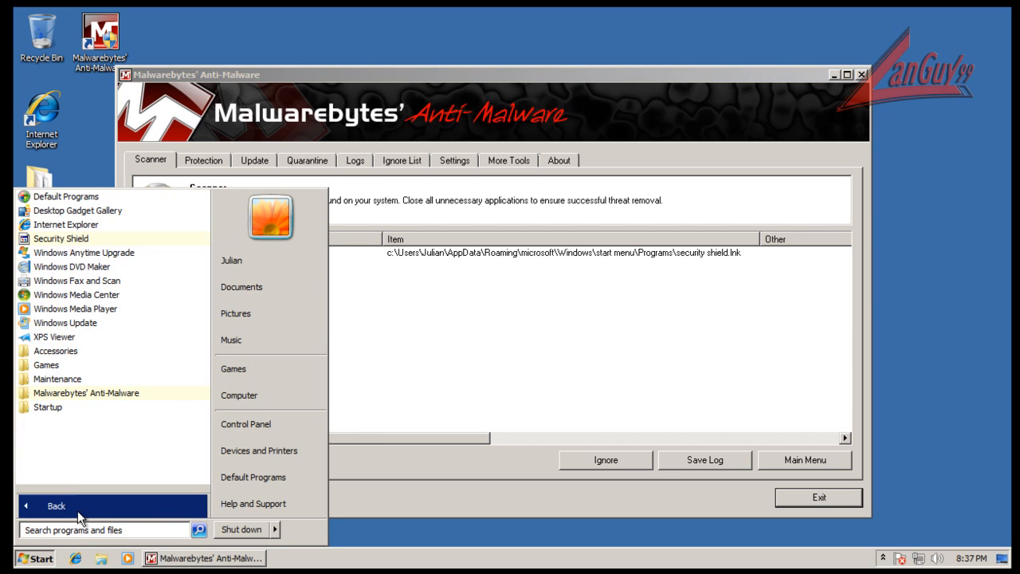
{"action": "right_click", "coordinate": [62, 243]}
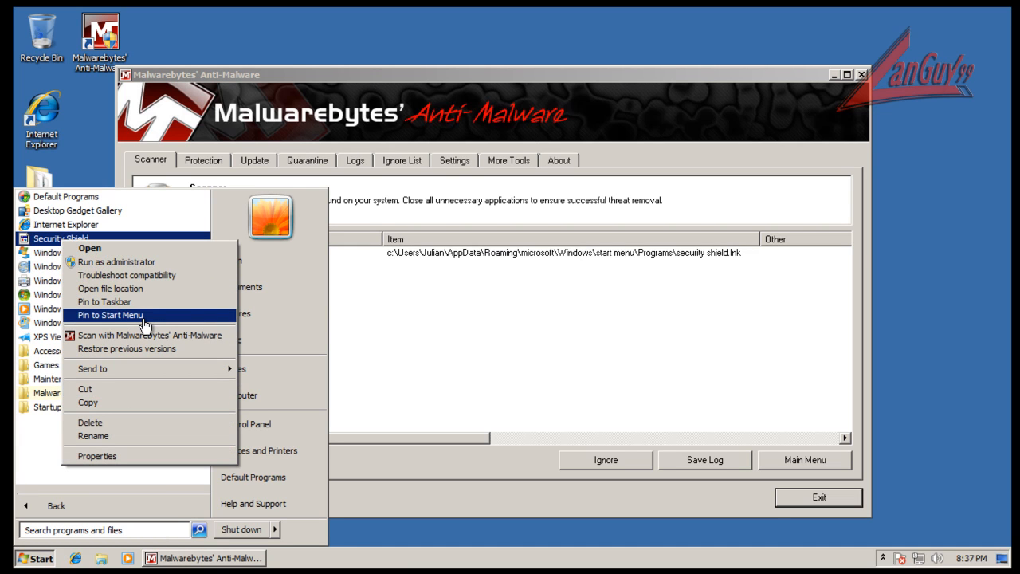
{"action": "left_click", "coordinate": [40, 239]}
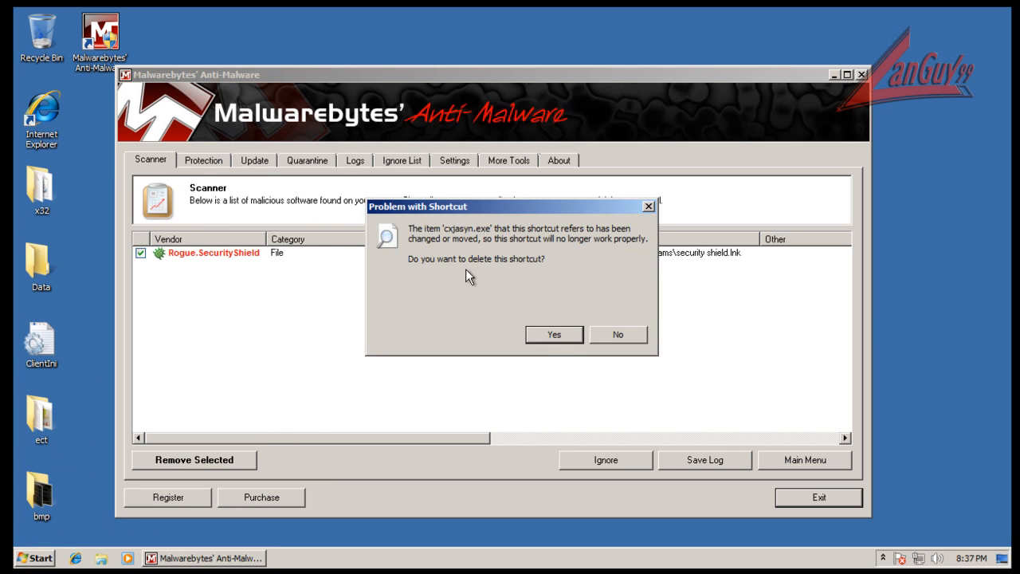
{"action": "left_click", "coordinate": [552, 335]}
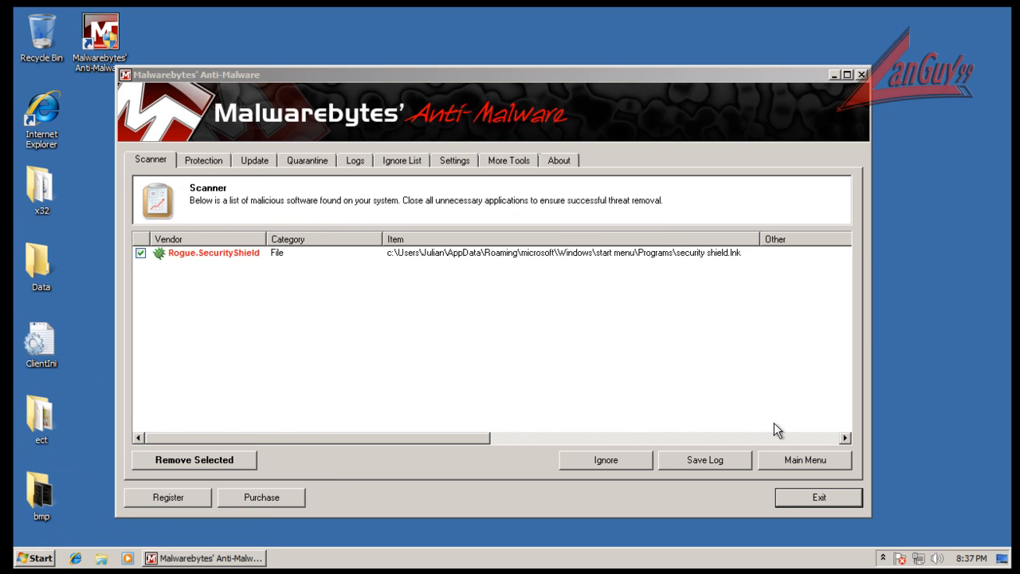
Exit Malwarebytes' Anti-Malware without removing the listed item, and open the Testing tools folder
{"action": "left_click", "coordinate": [788, 499]}
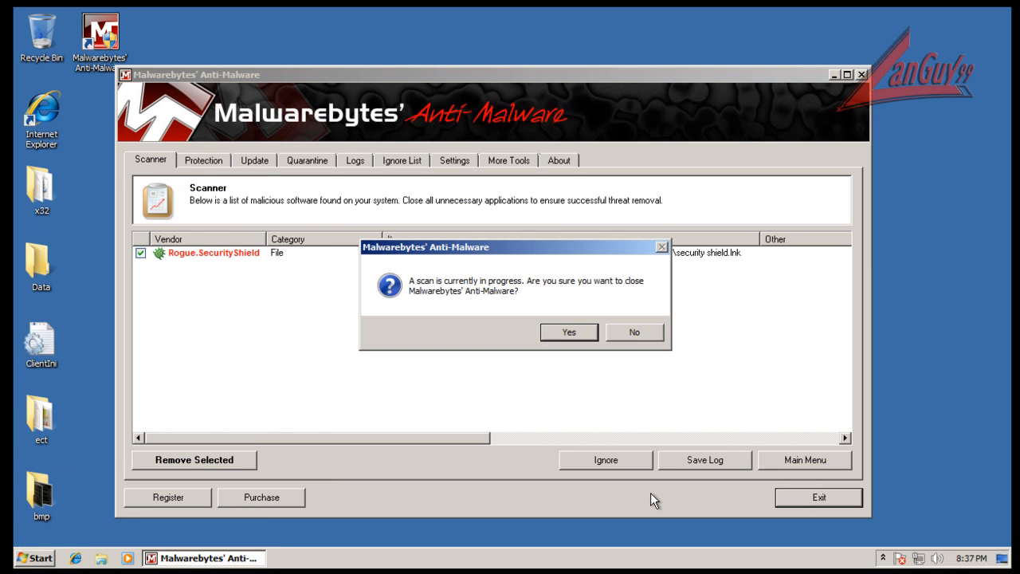
{"action": "left_click", "coordinate": [570, 332]}
{"action": "double_click", "coordinate": [450, 109]}
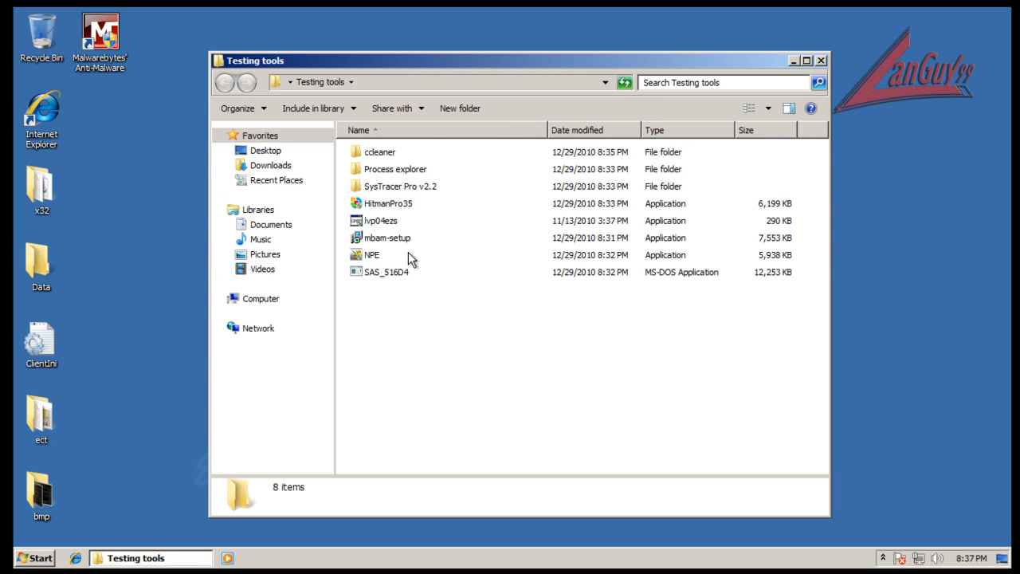
Run a SUPERAntiSpyware scan from SAS_516D4 with English (US) as the language, and close the scanner once it finishes
{"action": "double_click", "coordinate": [392, 273]}
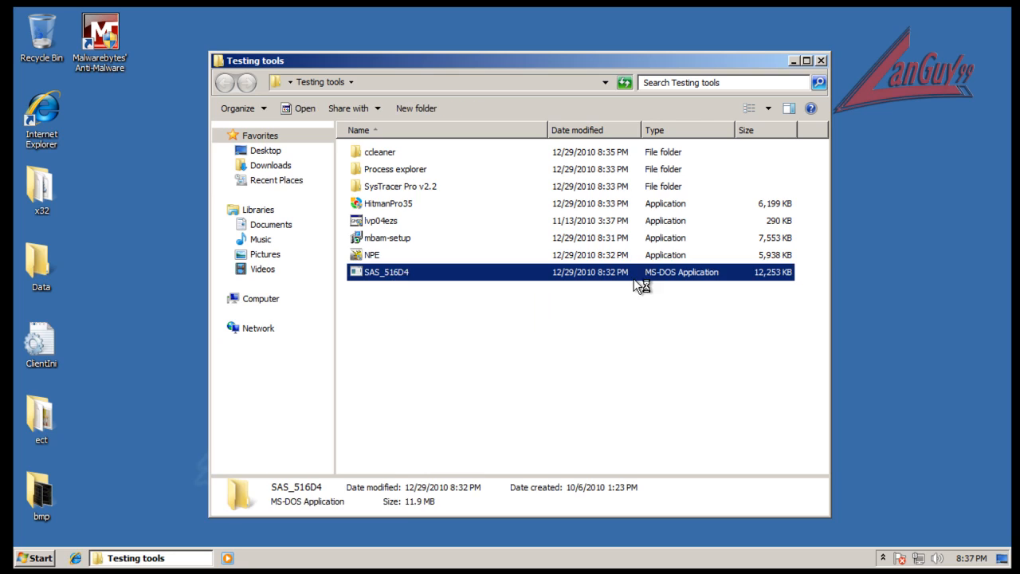
{"action": "left_click", "coordinate": [581, 328]}
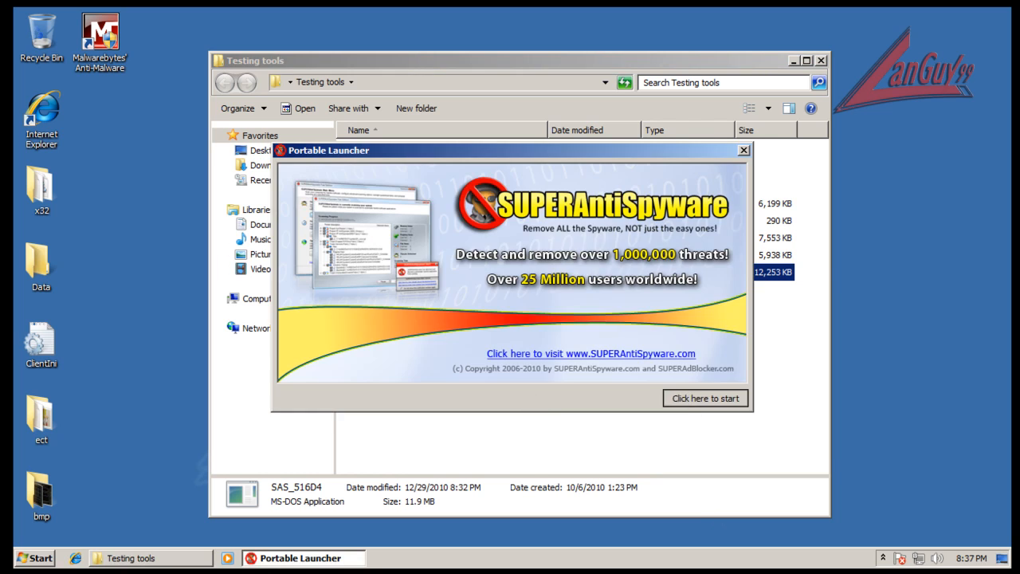
{"action": "left_click", "coordinate": [682, 398]}
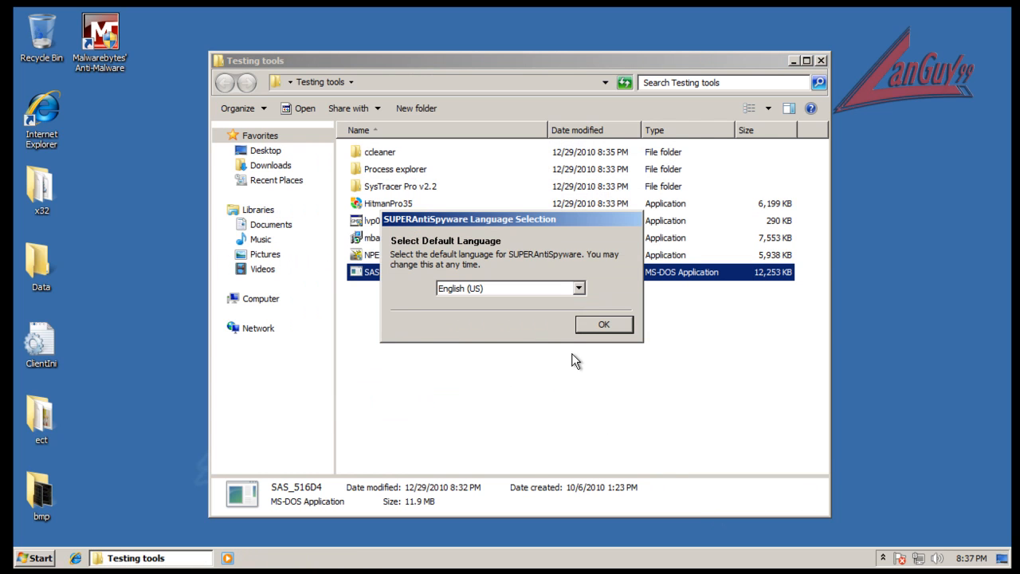
{"action": "left_click", "coordinate": [583, 331]}
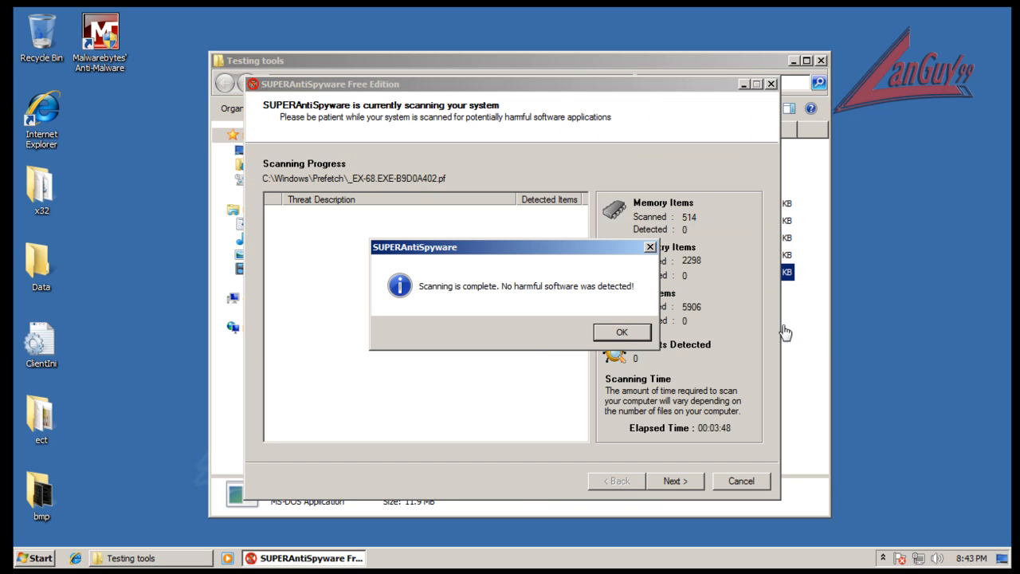
{"action": "left_click", "coordinate": [619, 331]}
{"action": "left_click", "coordinate": [738, 483]}
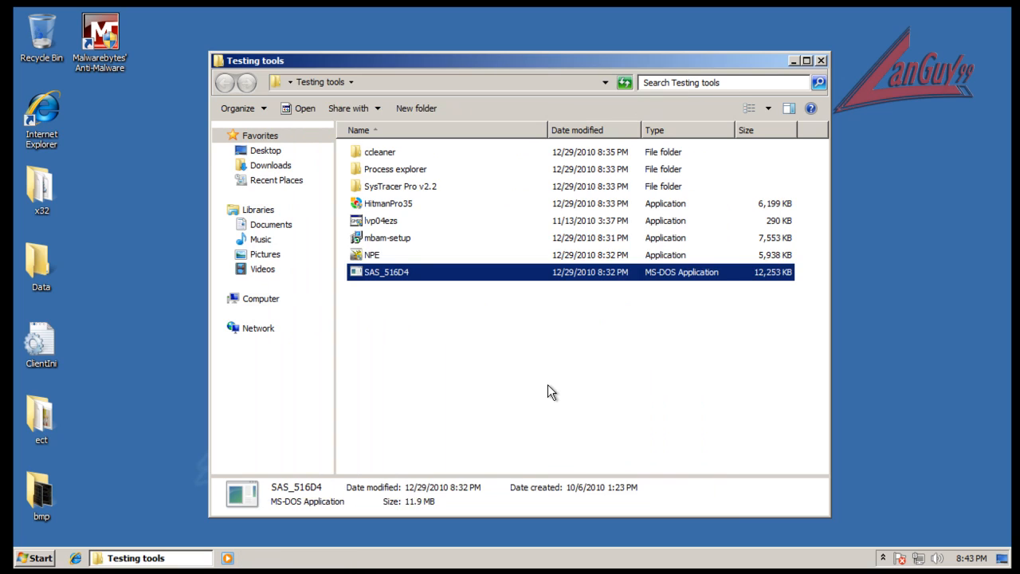
Launch HitmanPro35 from the Testing tools folder with permission to make changes
{"action": "left_click", "coordinate": [547, 387]}
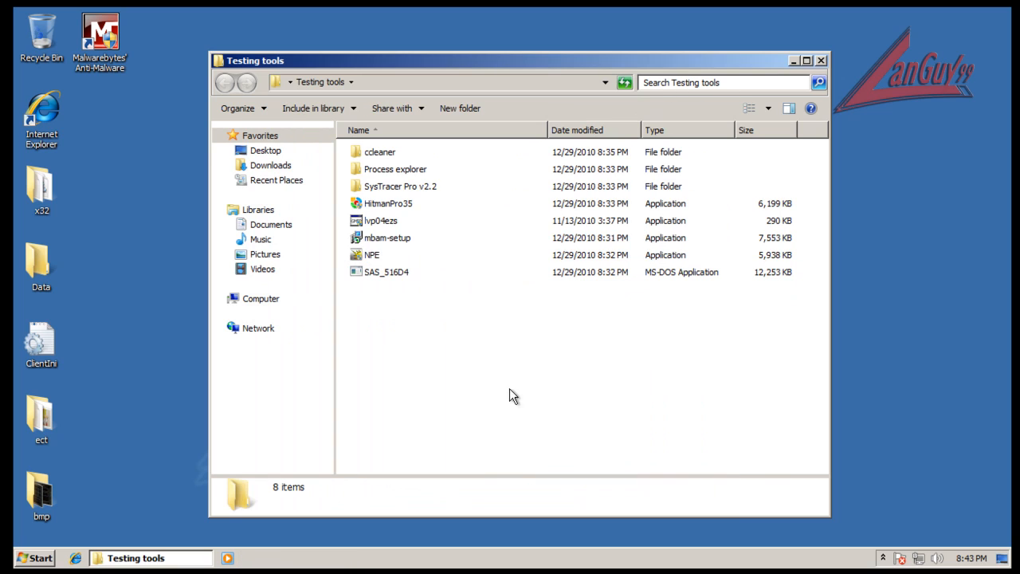
{"action": "left_click", "coordinate": [381, 206]}
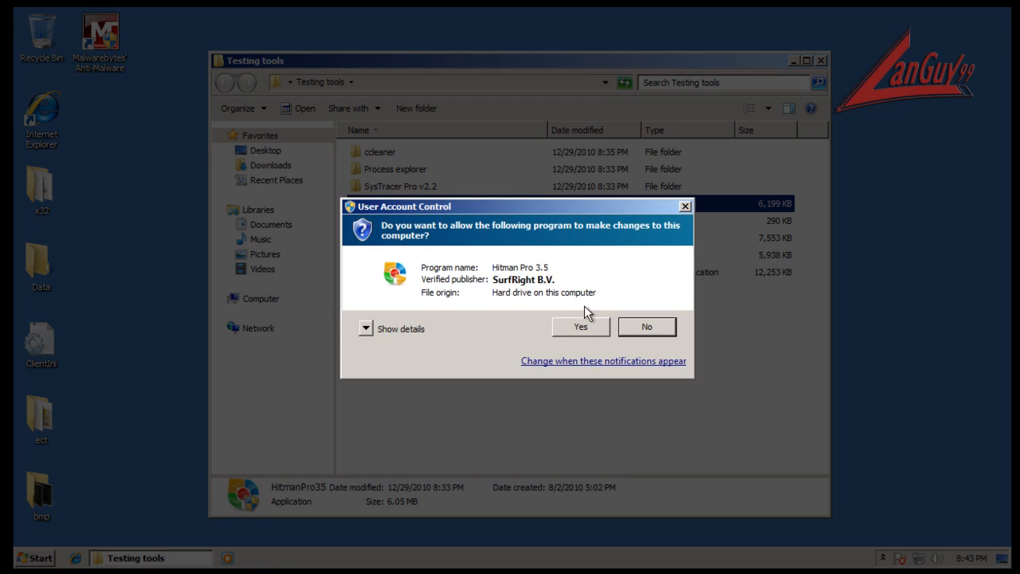
{"action": "left_click", "coordinate": [558, 328]}
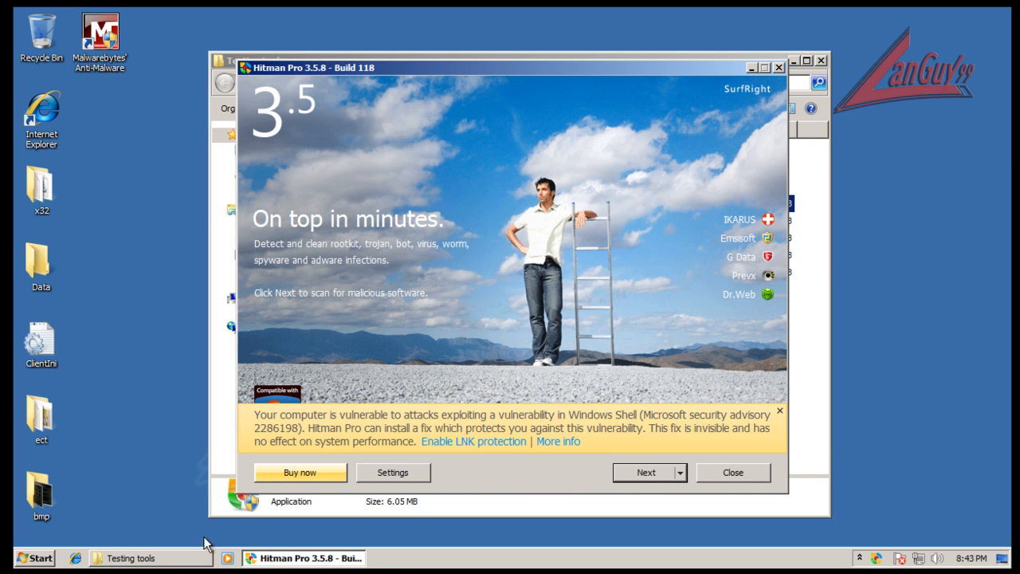
Launch the GMER rootkit scanner lvp04ezs with permission to make changes, and close it without starting a full scan
{"action": "left_click", "coordinate": [212, 430]}
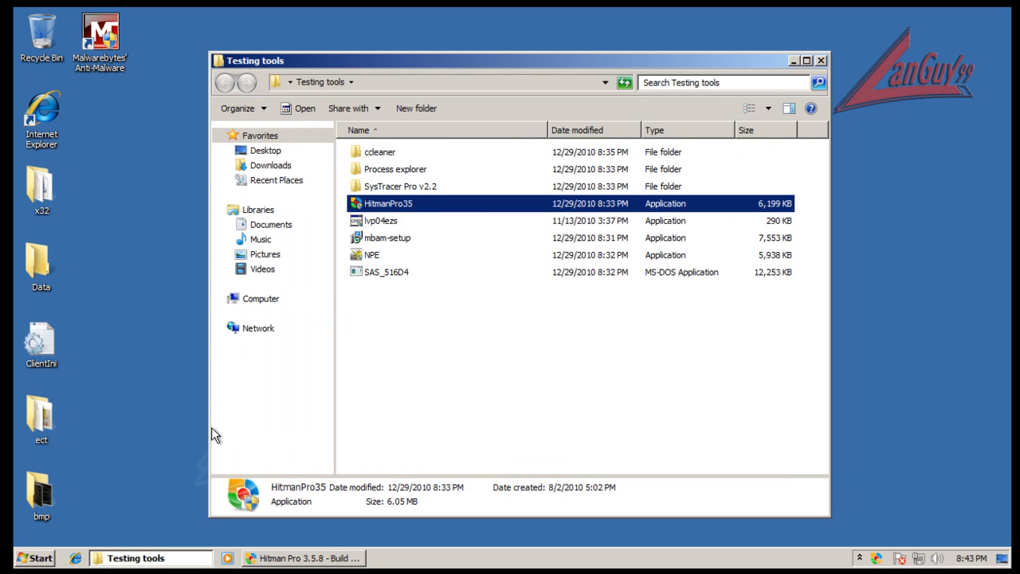
{"action": "left_click", "coordinate": [386, 223]}
{"action": "double_click", "coordinate": [385, 226]}
{"action": "left_click", "coordinate": [578, 326]}
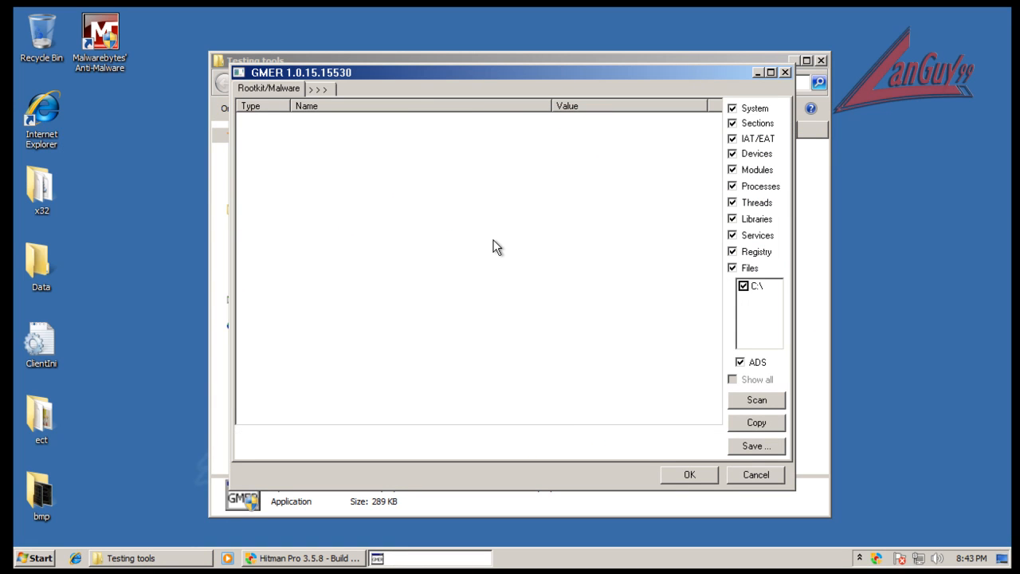
{"action": "left_click", "coordinate": [746, 475]}
Accept the Hitman Pro license agreement and perform a one-time scan without storing a copy of the program
{"action": "left_click", "coordinate": [359, 559]}
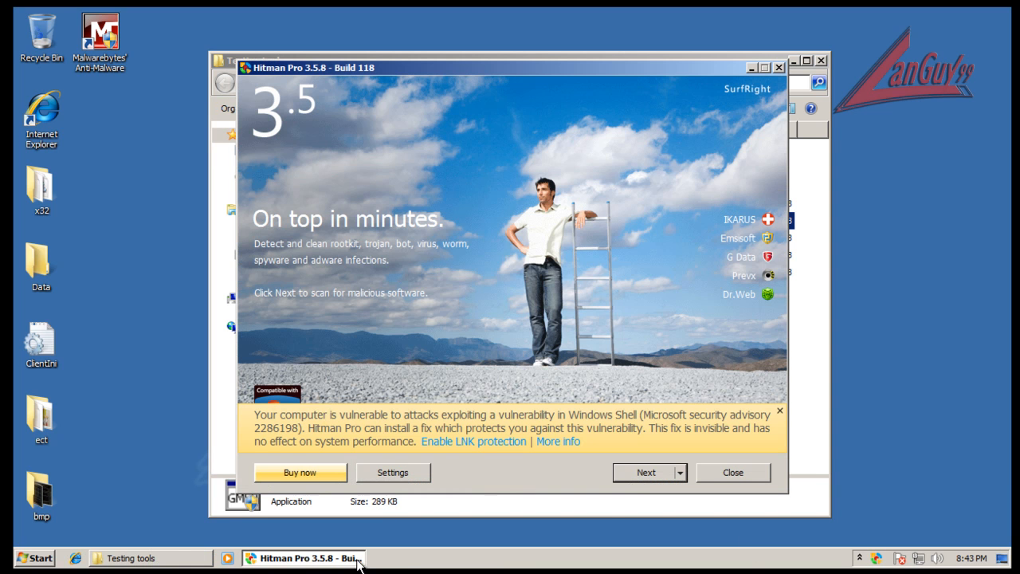
{"action": "left_click", "coordinate": [644, 475]}
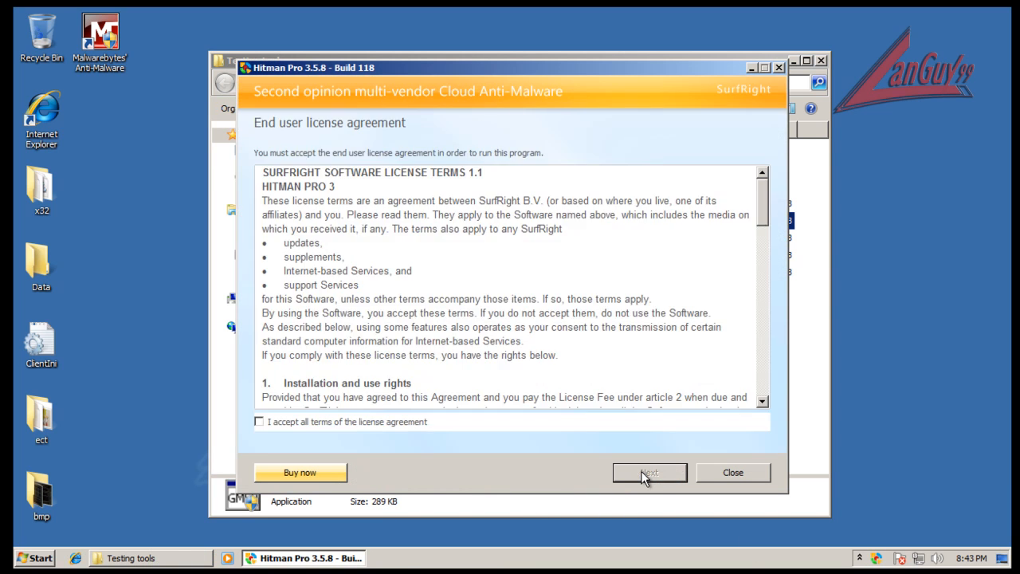
{"action": "left_click", "coordinate": [423, 426]}
{"action": "left_click", "coordinate": [630, 479]}
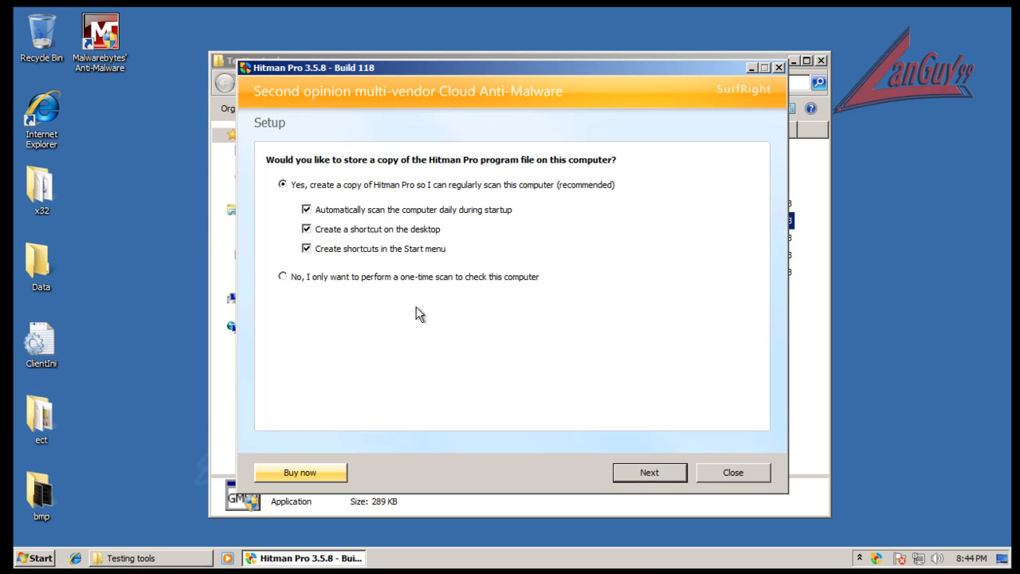
{"action": "left_click", "coordinate": [407, 279]}
{"action": "left_click", "coordinate": [663, 479]}
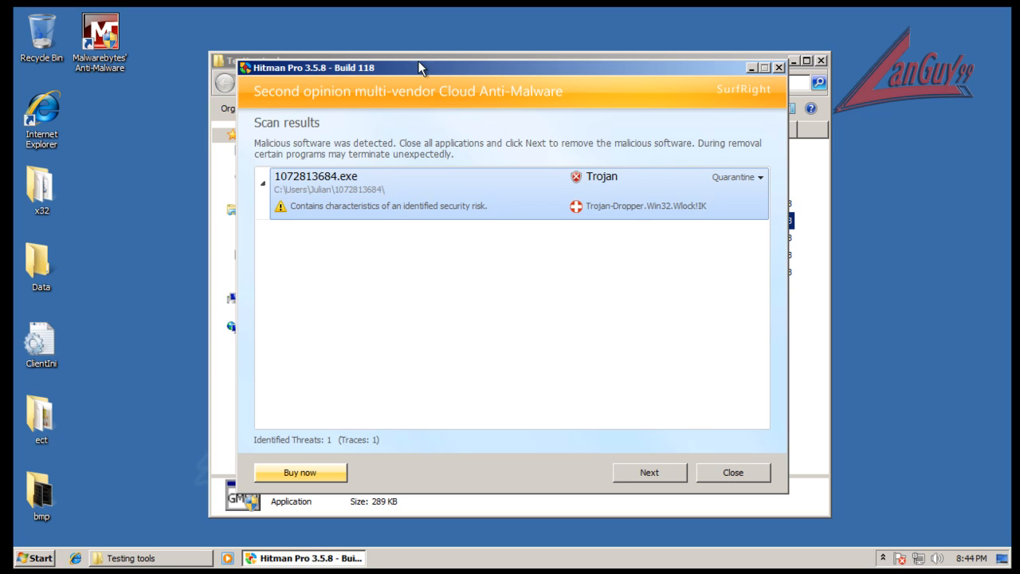
Move the Hitman Pro results and the Testing tools window apart so both can be seen
{"action": "left_click_drag", "start_coordinate": [417, 69], "coordinate": [556, 64]}
{"action": "left_click_drag", "start_coordinate": [341, 60], "coordinate": [287, 67]}
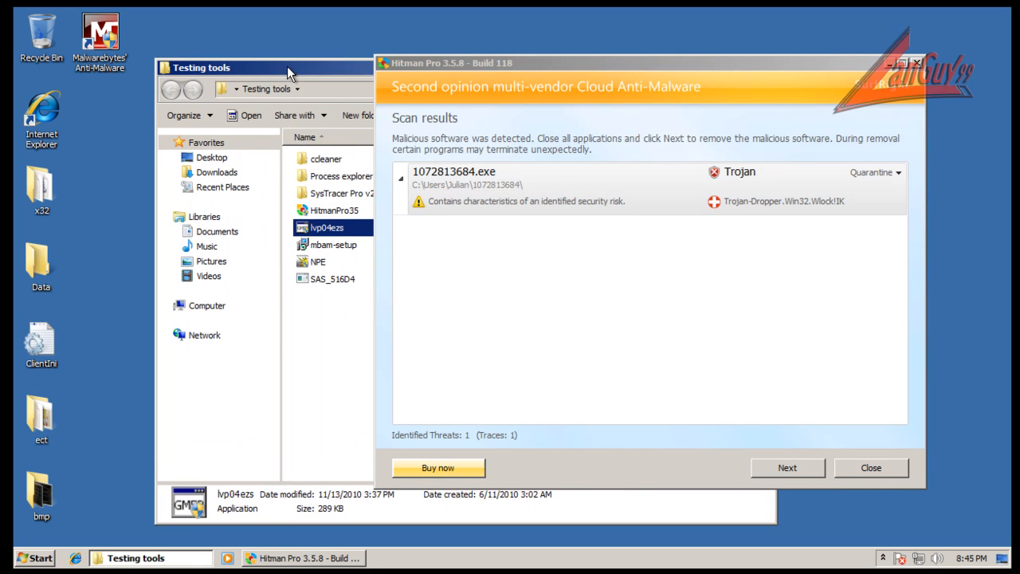
{"action": "left_click", "coordinate": [306, 560]}
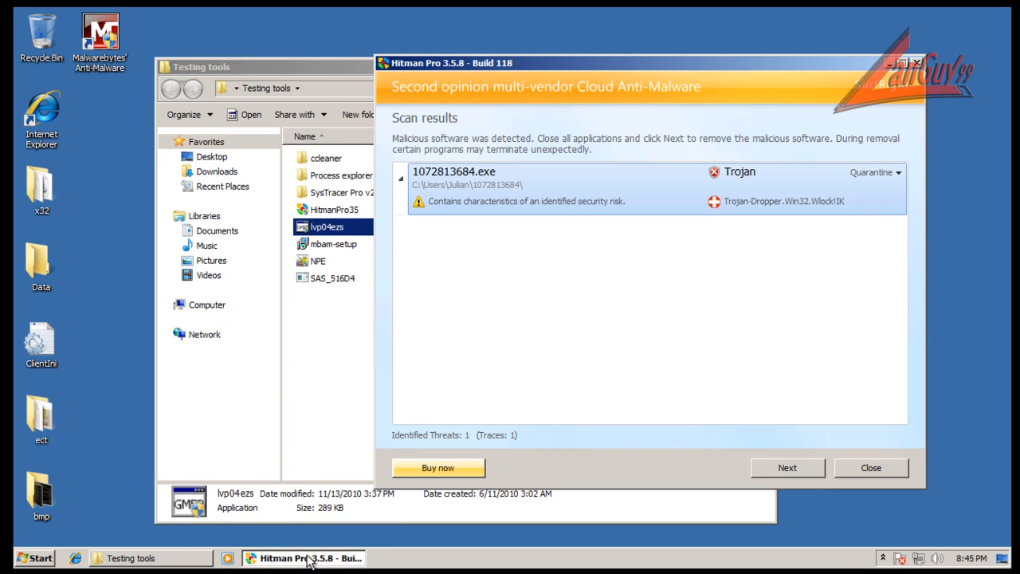
{"action": "left_click", "coordinate": [318, 358]}
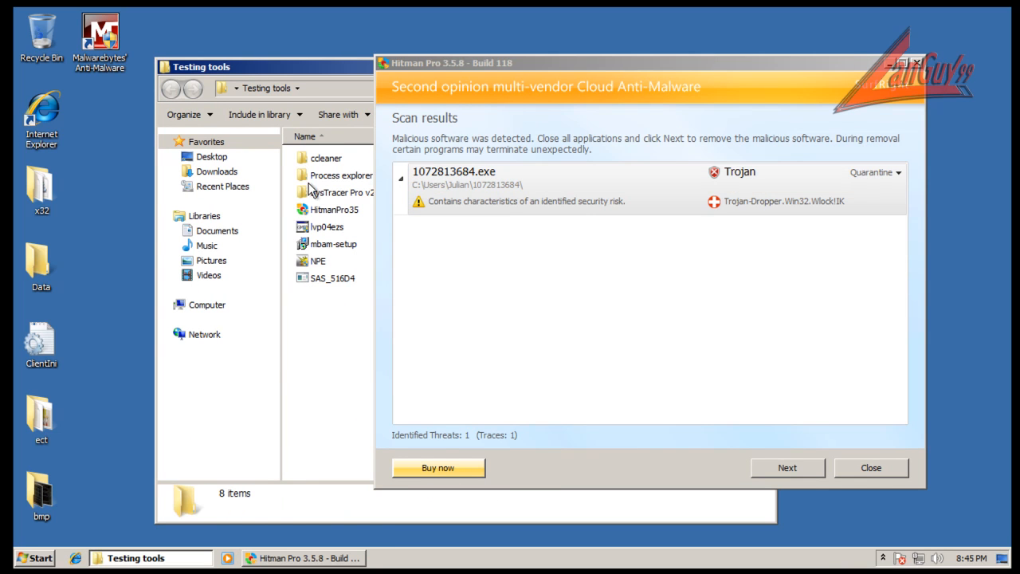
Open the x32 folder from the desktop, and close Hitman Pro without quarantining the detected file
{"action": "double_click", "coordinate": [57, 192]}
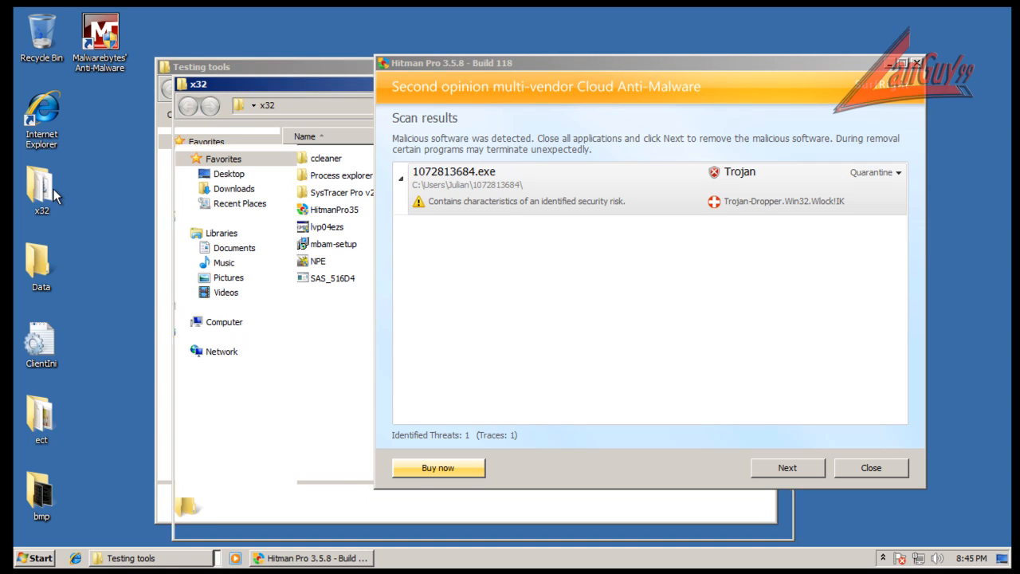
{"action": "left_click_drag", "start_coordinate": [320, 80], "coordinate": [237, 74]}
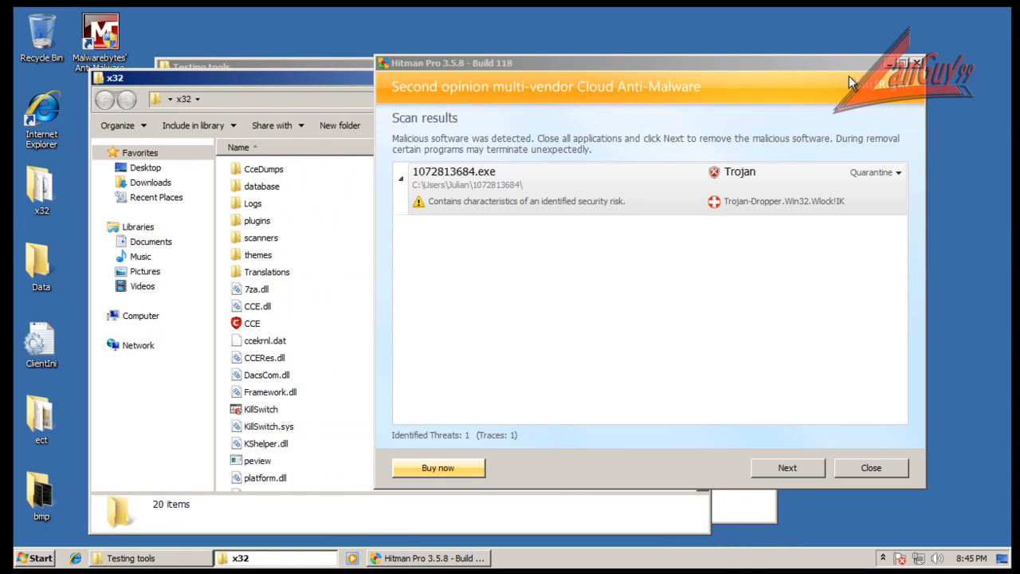
{"action": "left_click", "coordinate": [886, 468]}
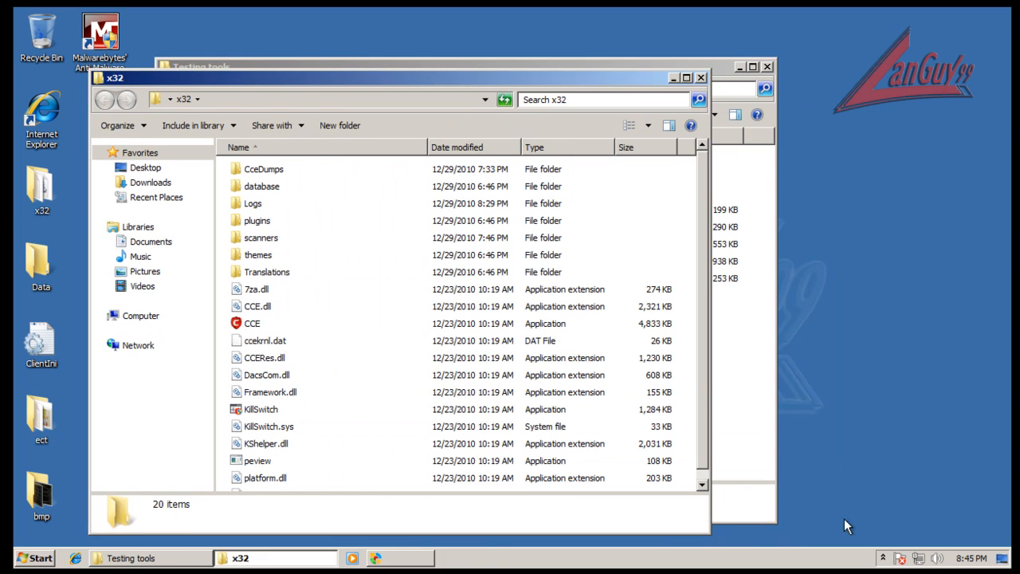
Launch KillSwitch from the x32 folder with permission to make changes, and close the folder window
{"action": "double_click", "coordinate": [261, 408]}
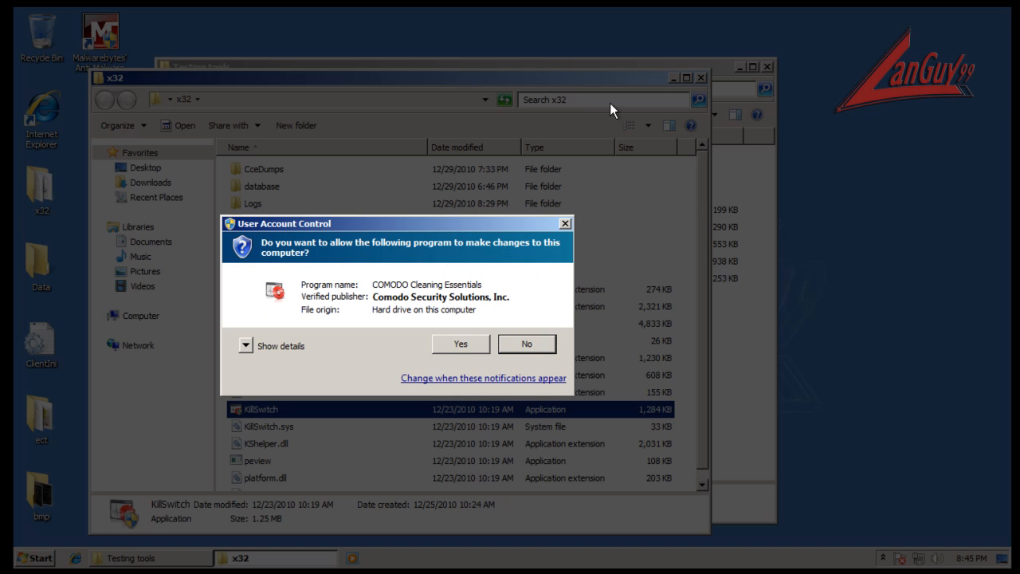
{"action": "left_click", "coordinate": [464, 343]}
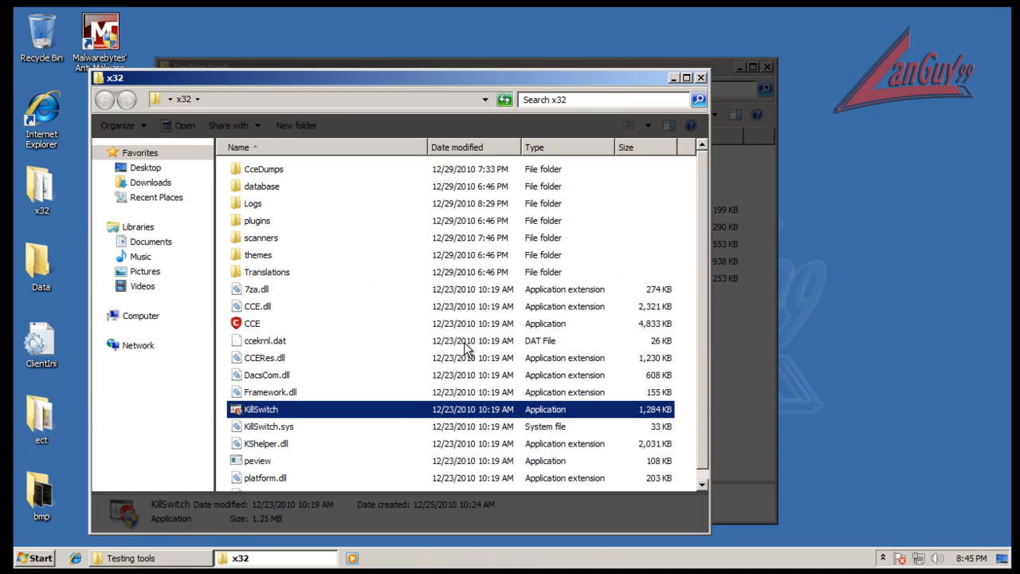
{"action": "left_click", "coordinate": [764, 371]}
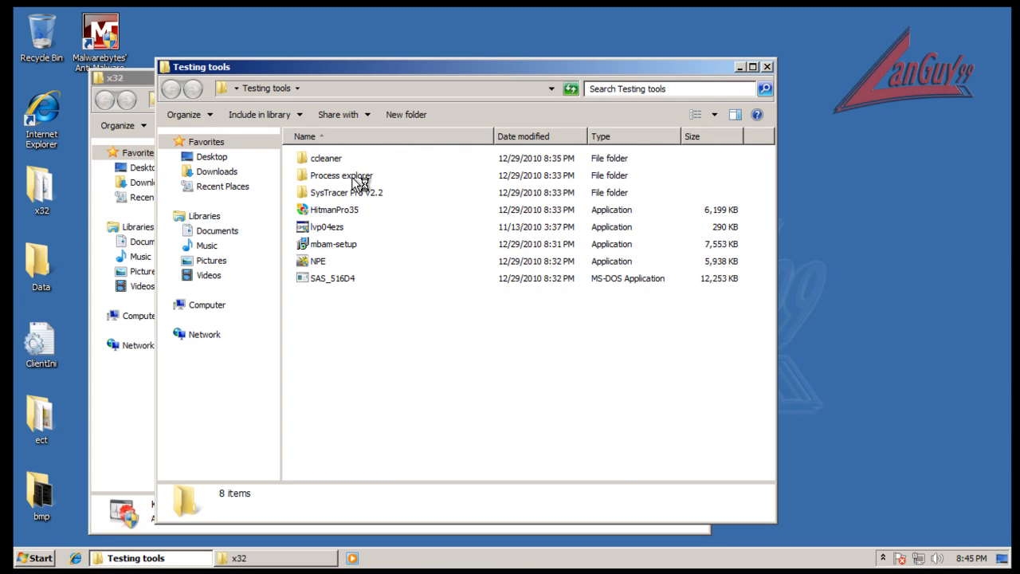
{"action": "left_click", "coordinate": [279, 558]}
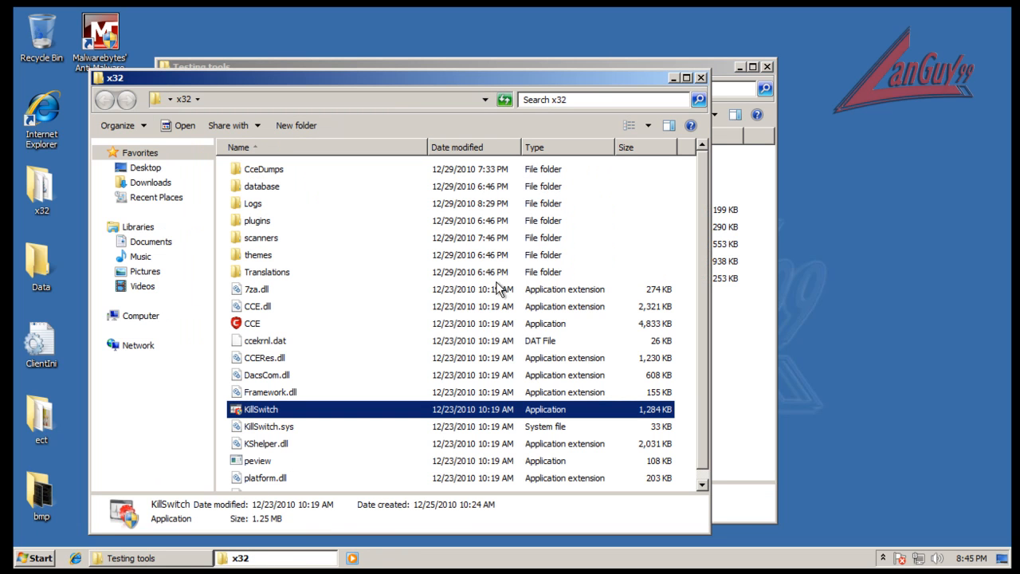
{"action": "left_click", "coordinate": [701, 78]}
{"action": "left_click", "coordinate": [35, 558]}
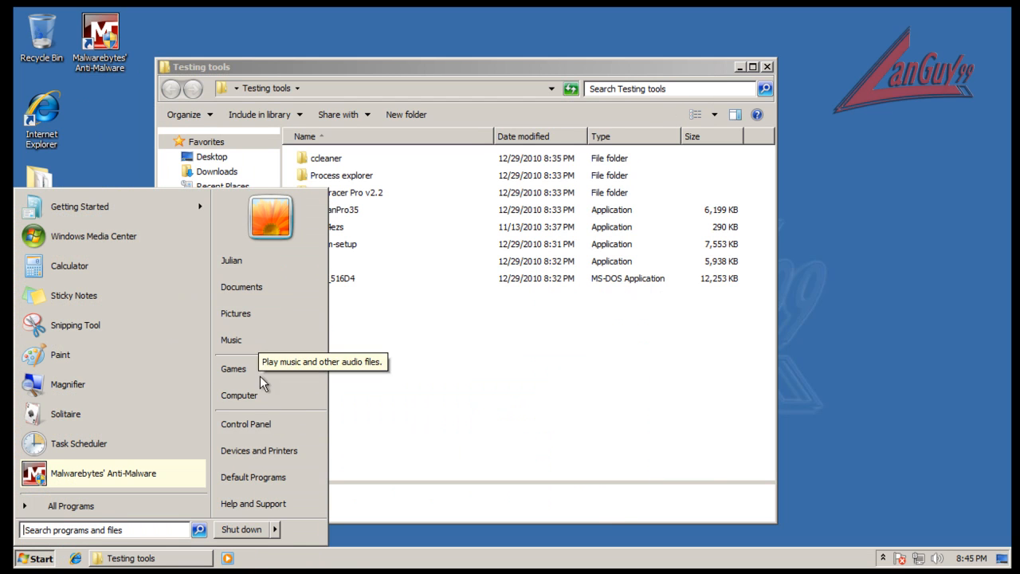
{"action": "left_click", "coordinate": [247, 260]}
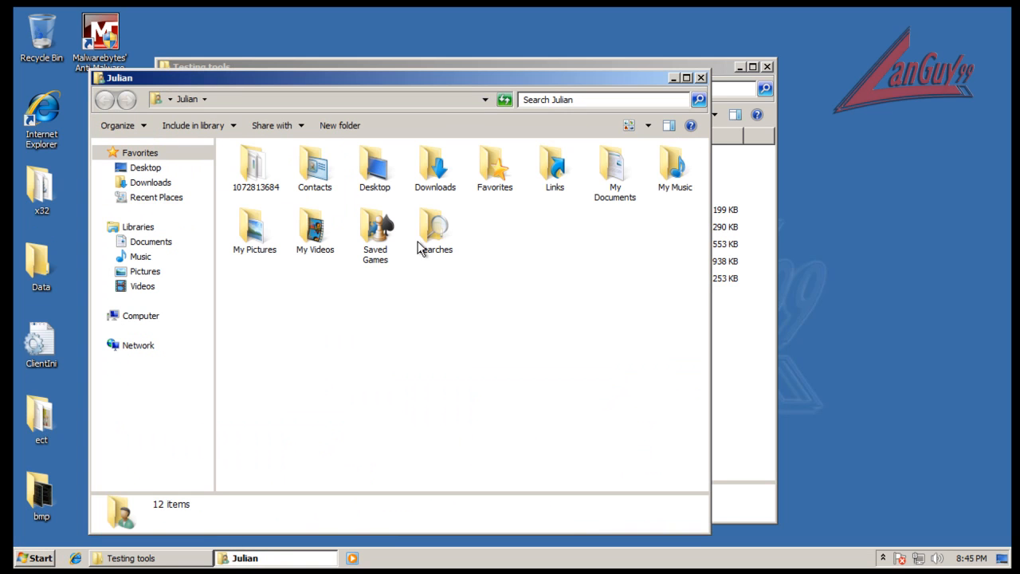
{"action": "double_click", "coordinate": [268, 175]}
{"action": "left_click_drag", "start_coordinate": [329, 89], "coordinate": [661, 104]}
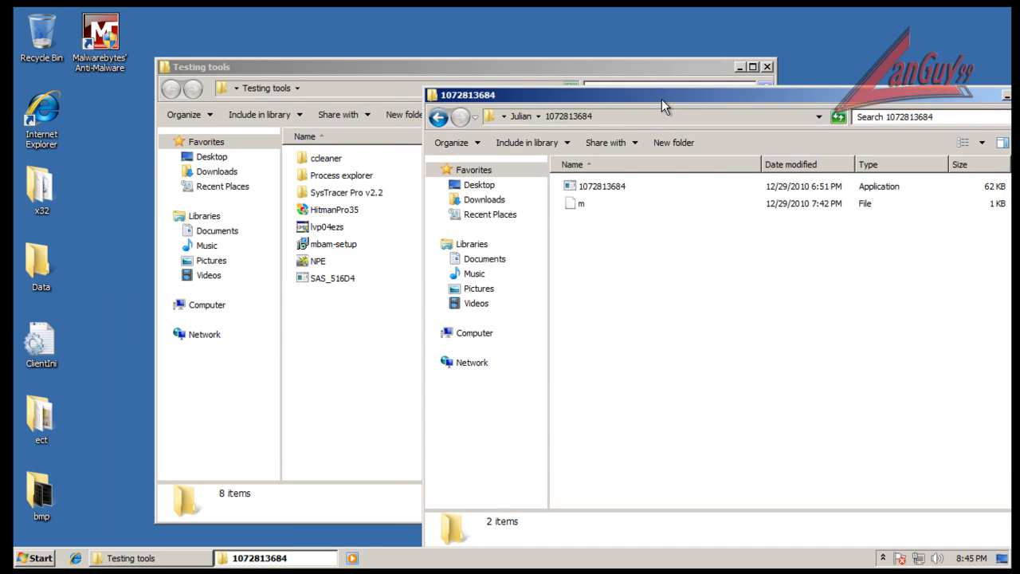
{"action": "left_click", "coordinate": [31, 560]}
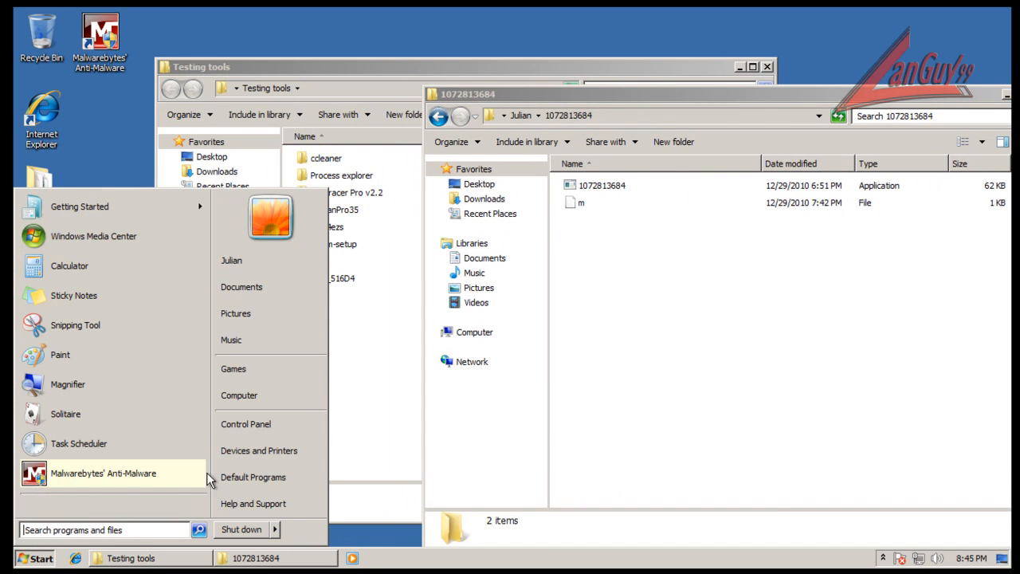
{"action": "left_click", "coordinate": [370, 390]}
{"action": "left_click", "coordinate": [767, 67]}
{"action": "left_click_drag", "start_coordinate": [532, 55], "coordinate": [256, 39]}
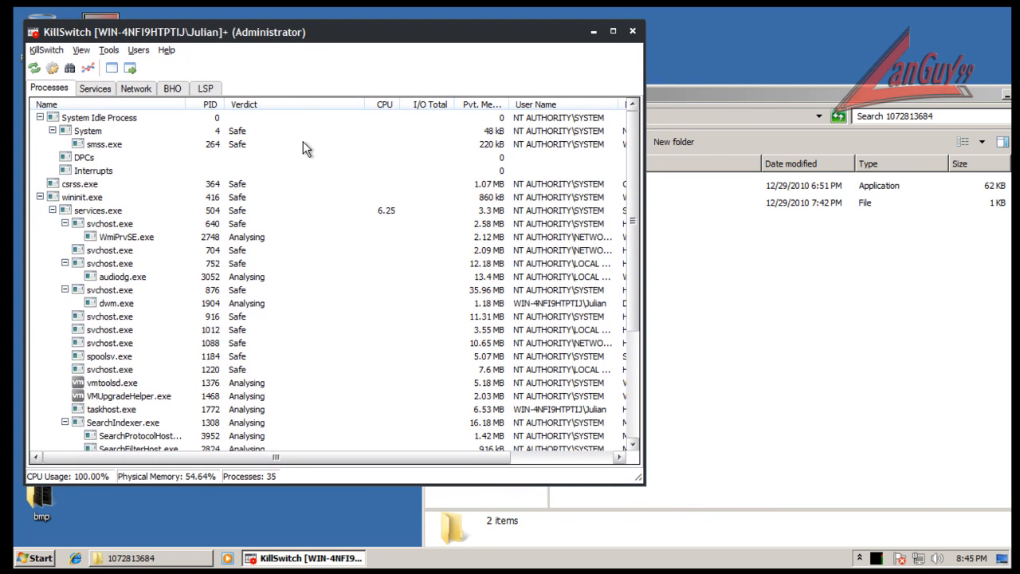
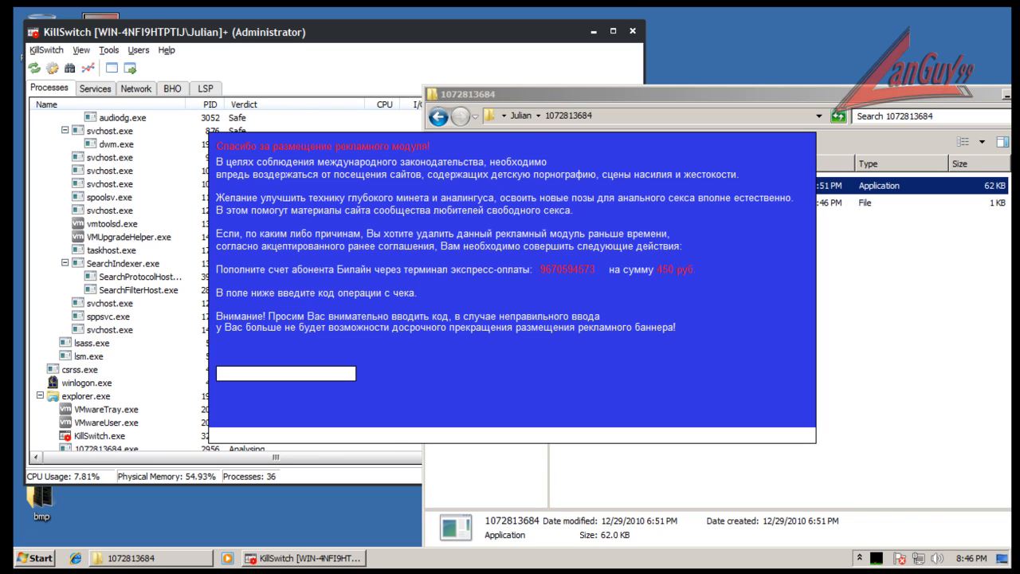
Bring up the Windows security screen over the ransom banner and start Task Manager
{"action": "key", "text": "ctrl+alt+Delete"}
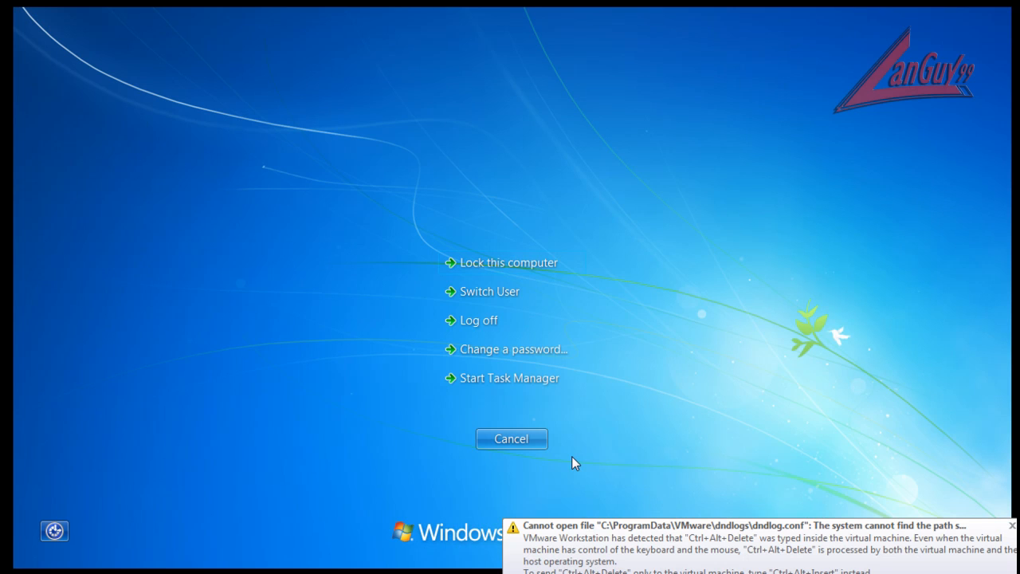
{"action": "left_click", "coordinate": [530, 381]}
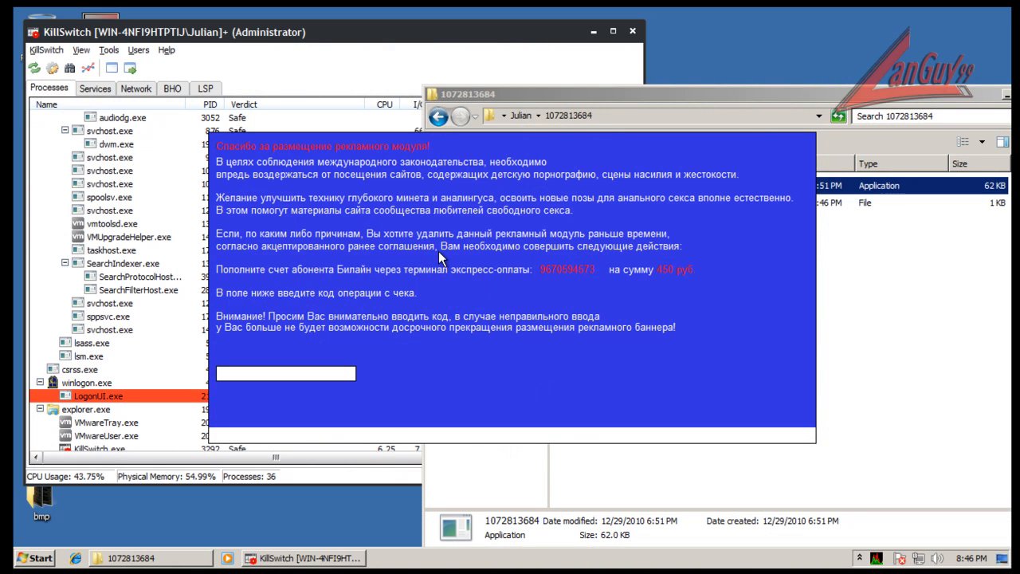